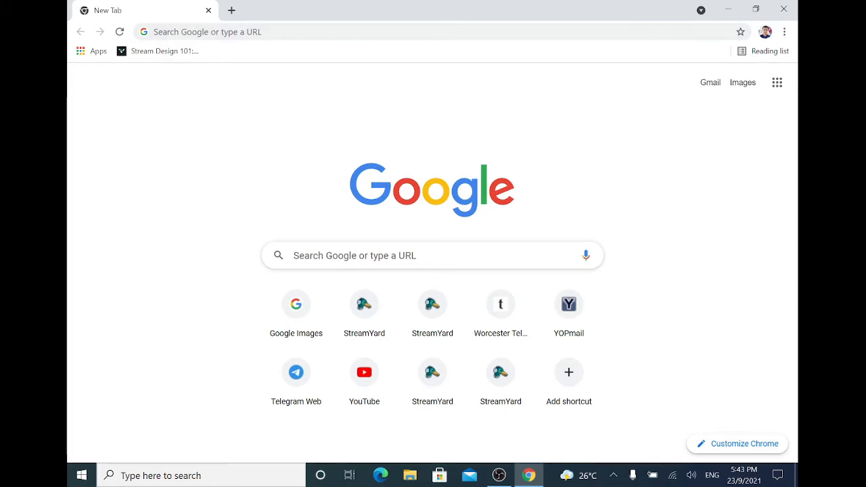
Step: Open the Google Images website at images.google.com
left_click(322, 255)
type("im")
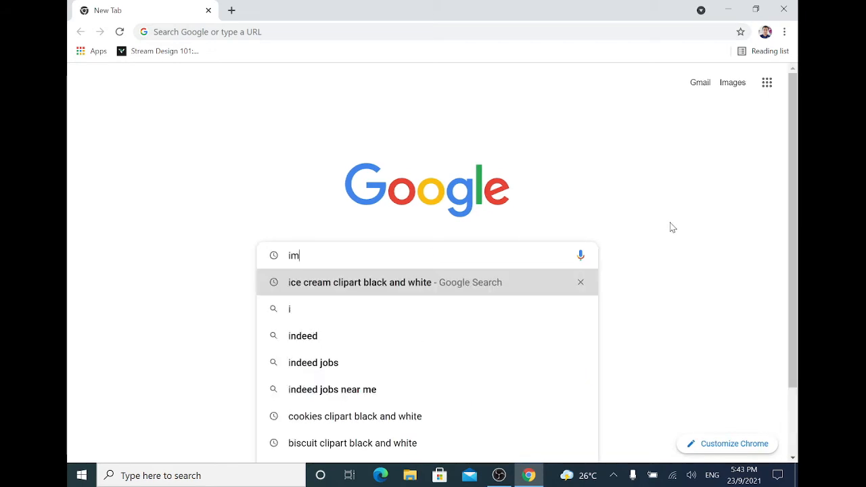
type("ages.google")
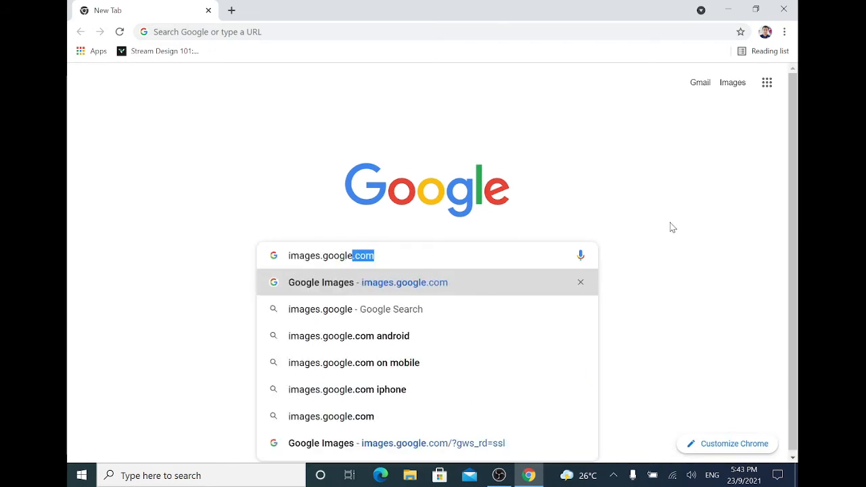
type(".com")
key("Return")
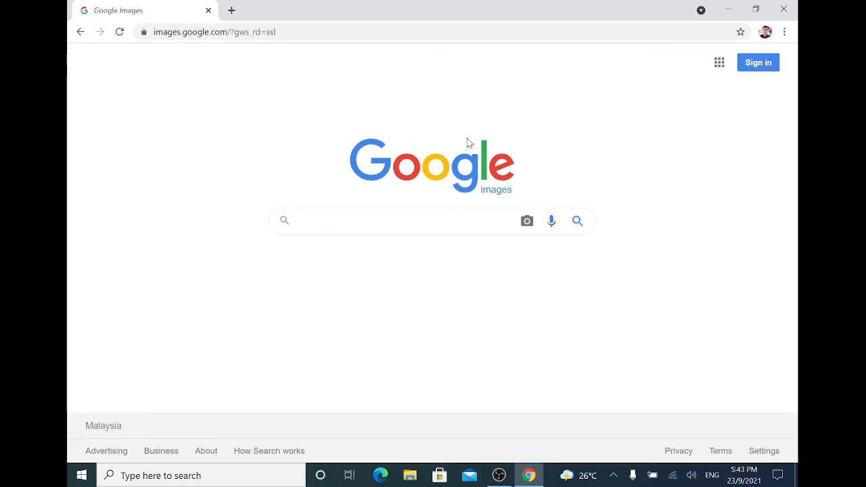
Step: Enter the image search query "ice cream black white clipart" and highlight the words "ice cream" in it
left_click(460, 222)
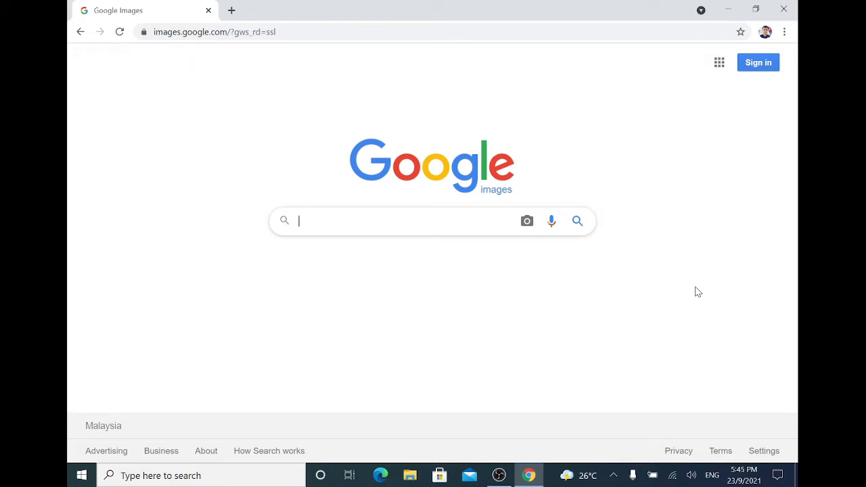
type("ice crea")
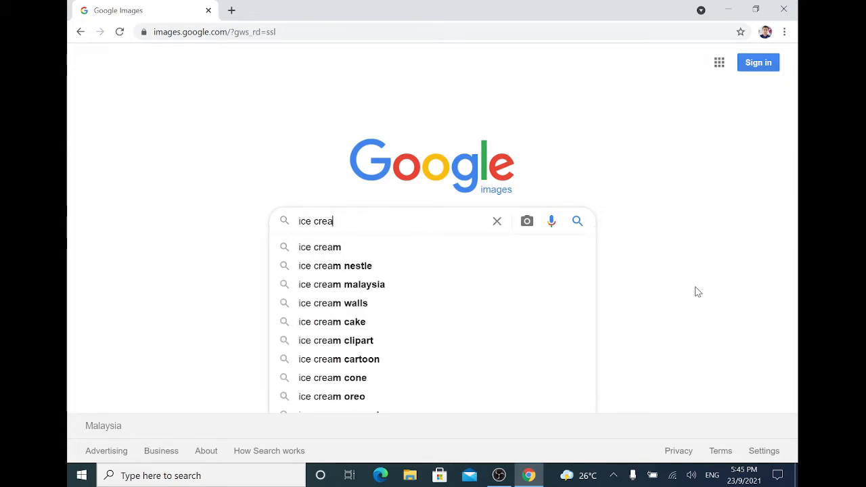
type("m")
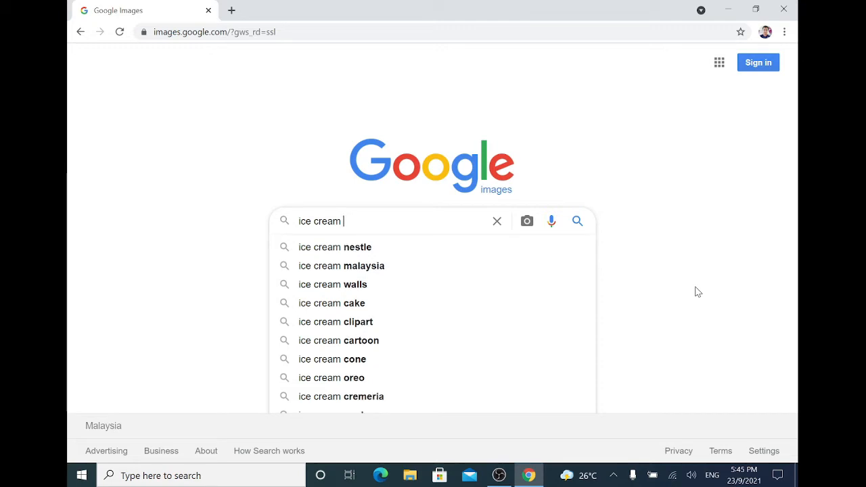
type(" black w")
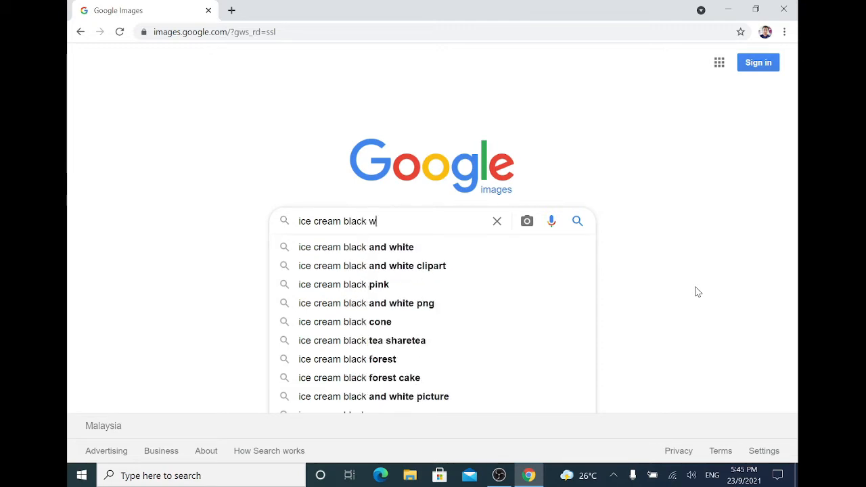
type("hite clipart")
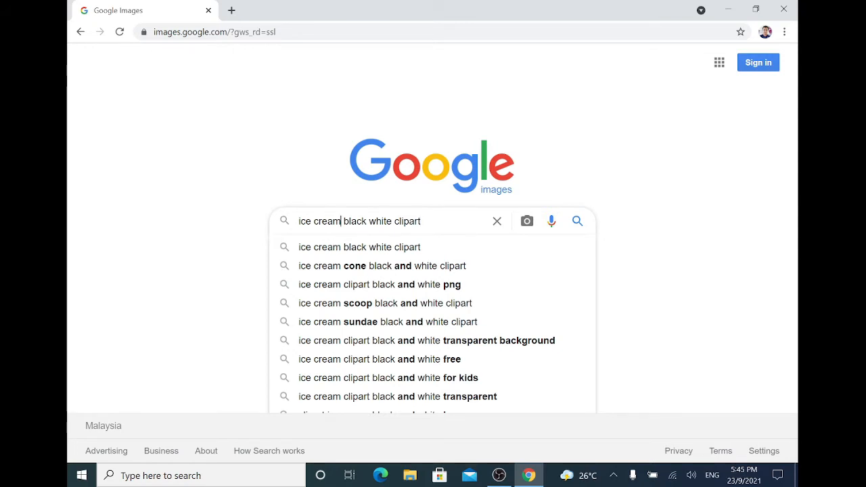
left_click_drag(342, 221, 216, 207)
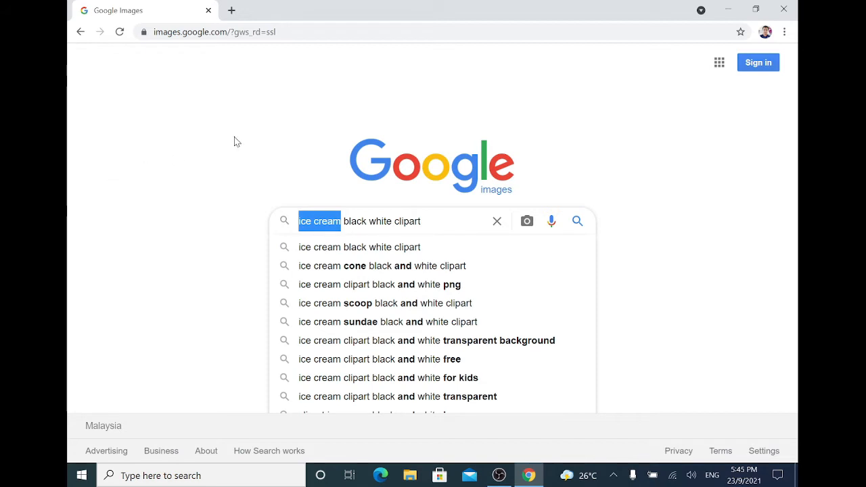
Step: Search for "google translate" in a new browser tab
left_click(230, 10)
left_click(359, 31)
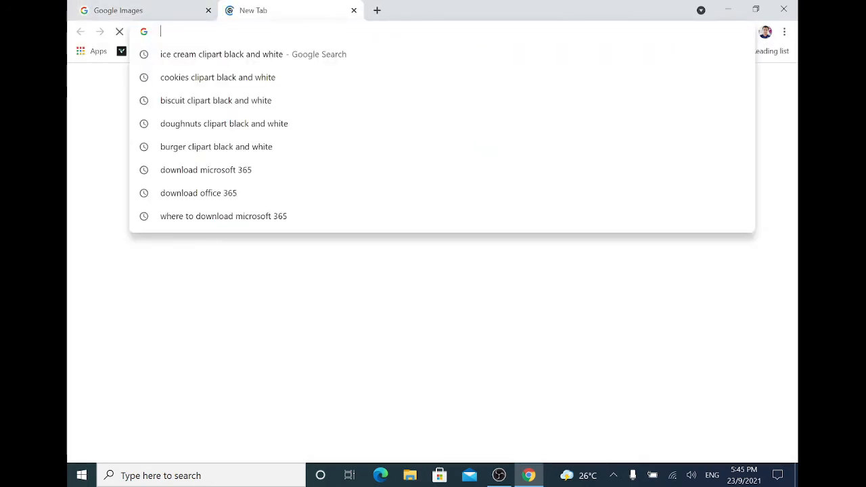
left_click(328, 255)
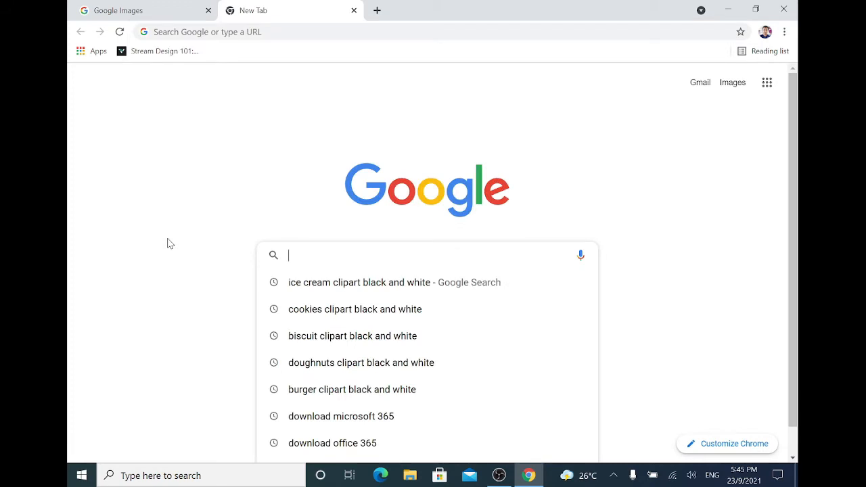
type("google")
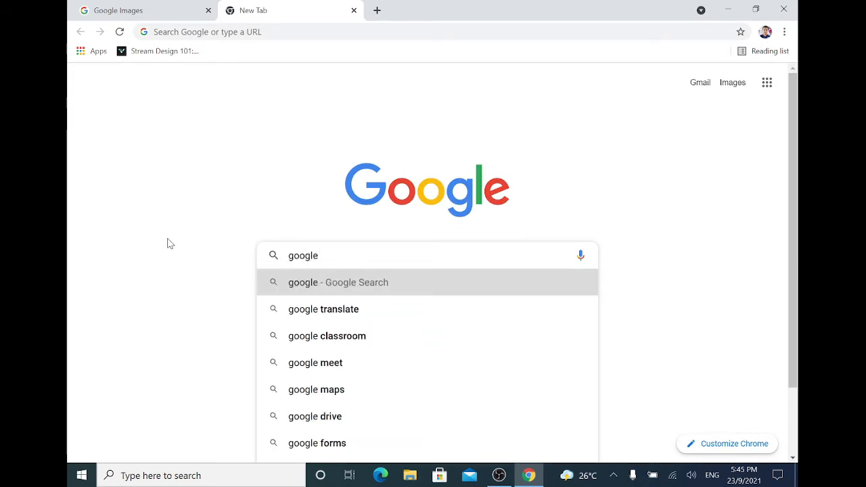
key("Down")
left_click(406, 316)
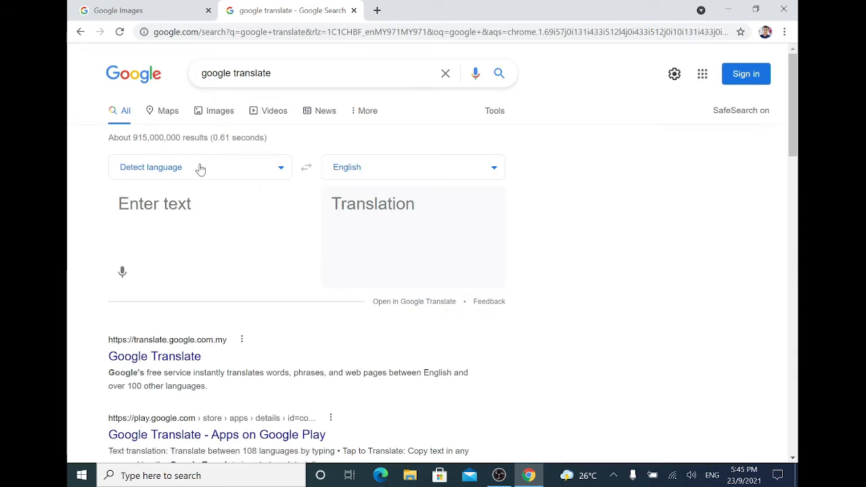
Step: Set the translator's source language to Malay
left_click(164, 175)
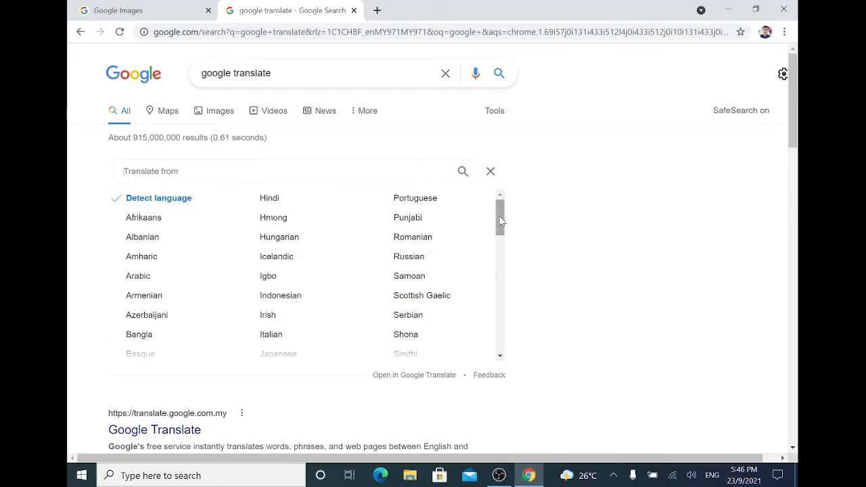
left_click_drag(500, 220, 501, 303)
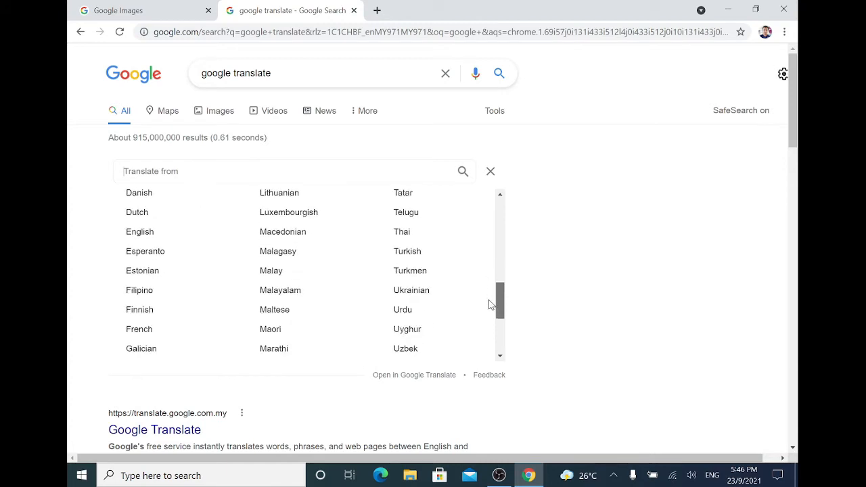
left_click(270, 280)
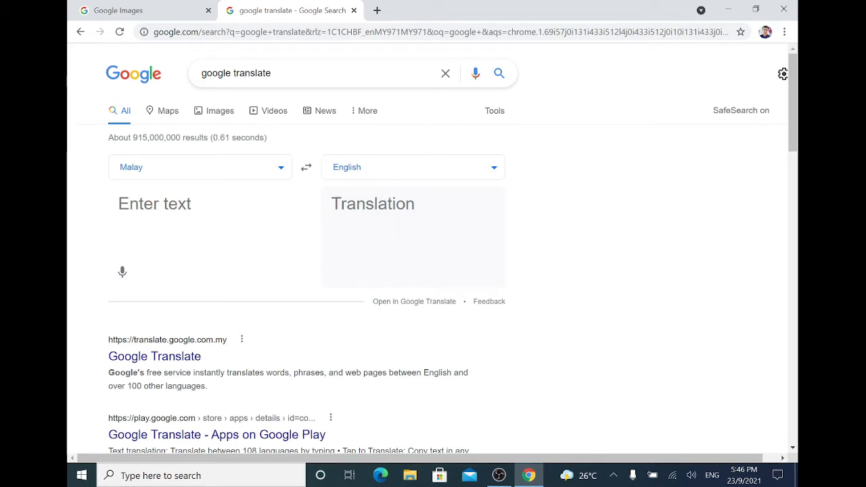
Step: Translate the Malay word "aiskrim" into English, and replace it with "pensel" to translate that too
left_click(169, 186)
type("aiskrim")
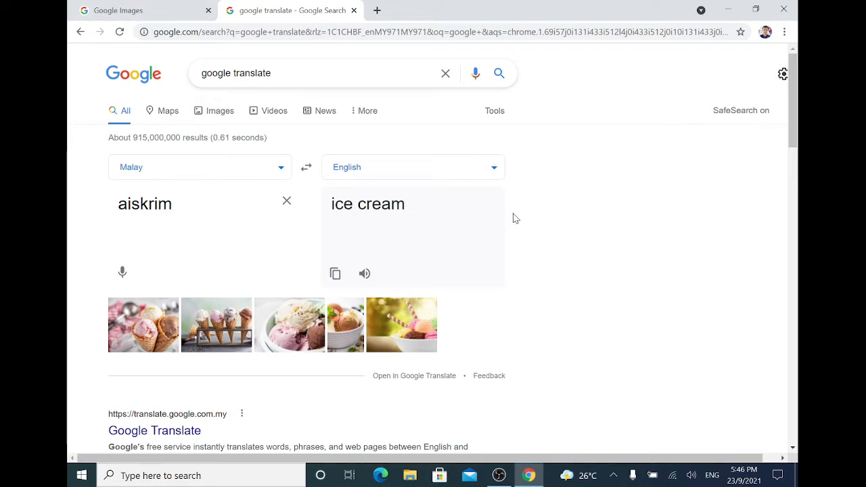
left_click_drag(175, 214, 115, 215)
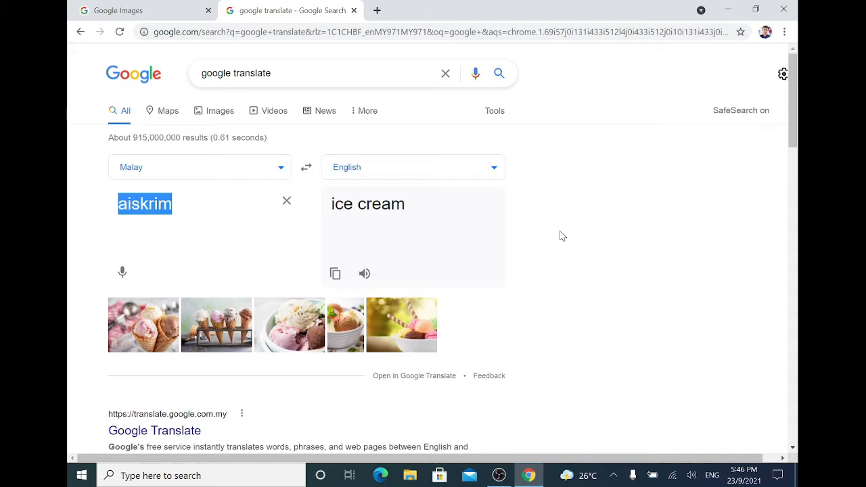
type("pensel")
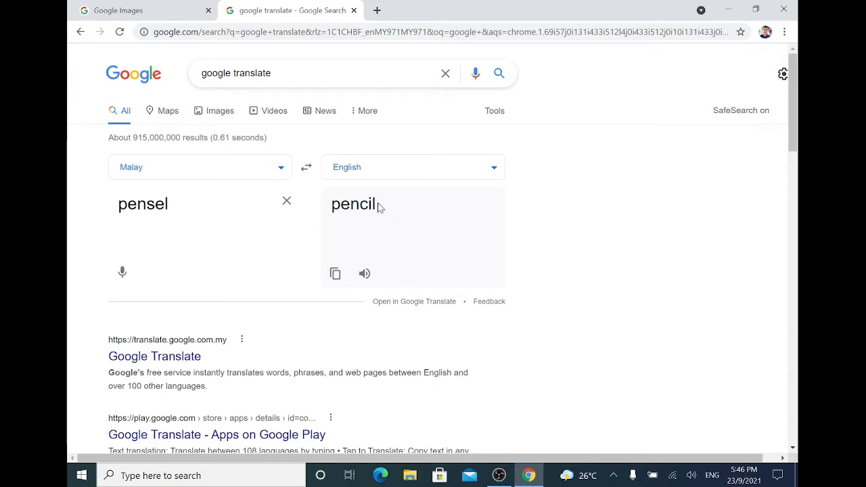
Step: Return to the Google Images tab and run the search for "ice cream black white clipart"
left_click(117, 5)
left_click(422, 221)
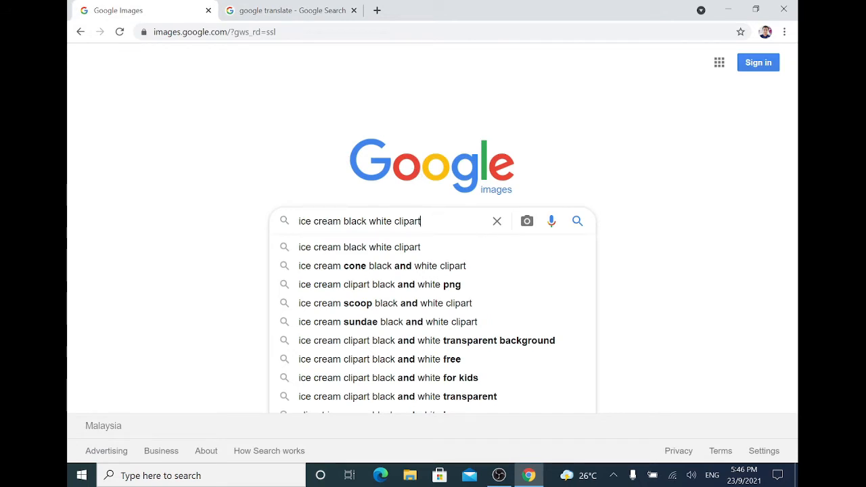
key("Return")
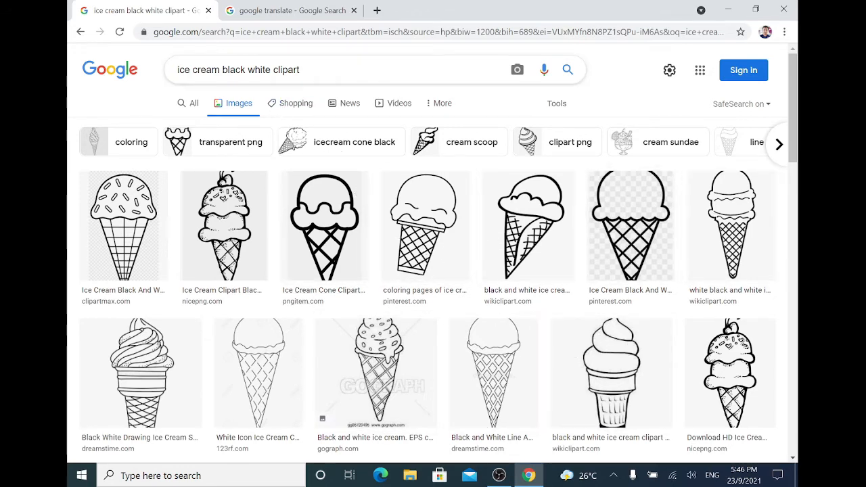
Step: Remove "black white" from the query to browse "ice cream clipart" results, and go back to the black-and-white results
left_click_drag(223, 70, 273, 69)
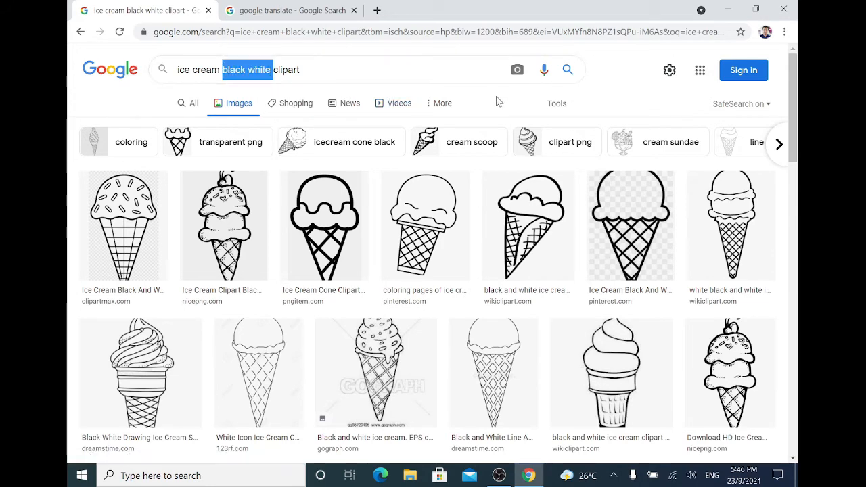
key("BackSpace")
key("Return")
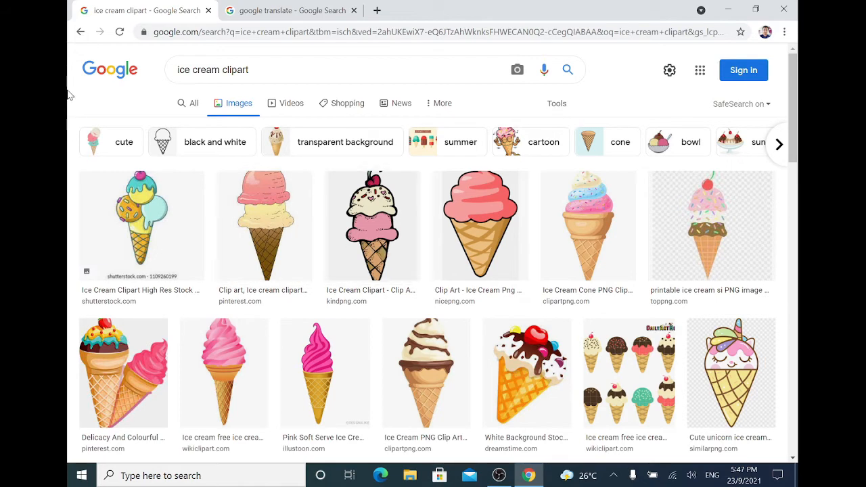
scroll(274, 216, "down", 2)
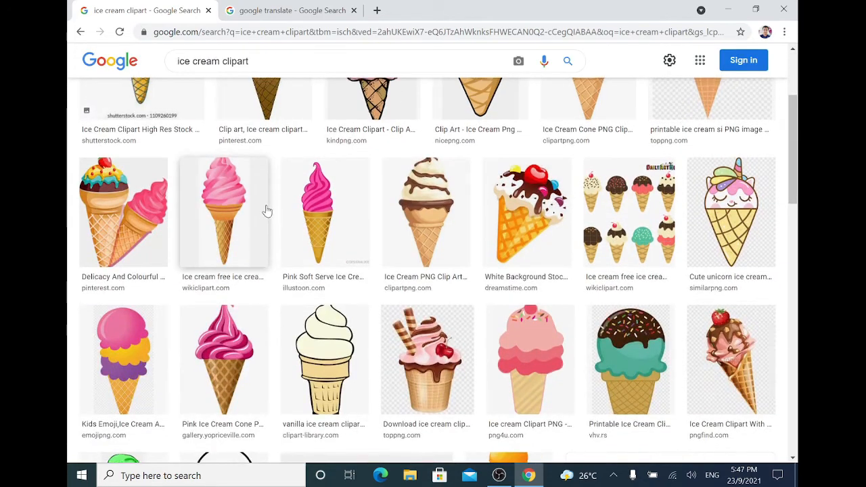
scroll(264, 209, "up", 3)
left_click(79, 32)
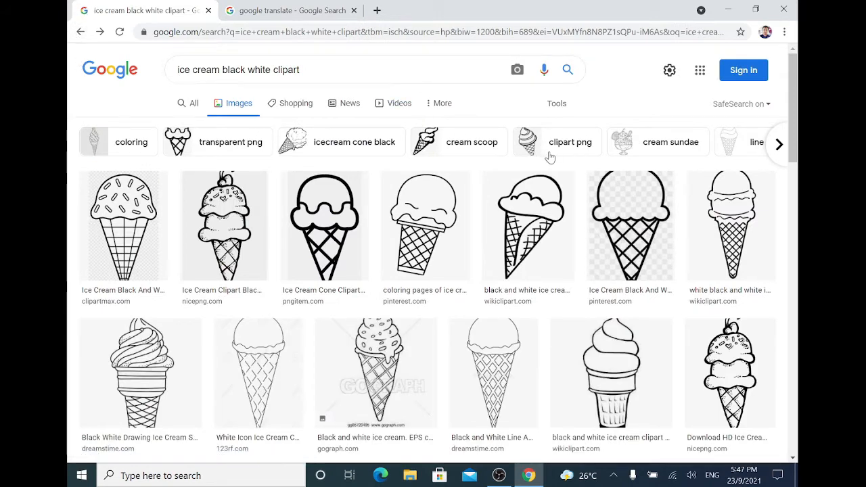
Step: Open the preview of the double-scoop ice cream cone image from wikiclipart.com and examine it
mouse_move(799, 129)
left_mouse_down()
mouse_move(799, 230)
mouse_move(798, 117)
left_mouse_up()
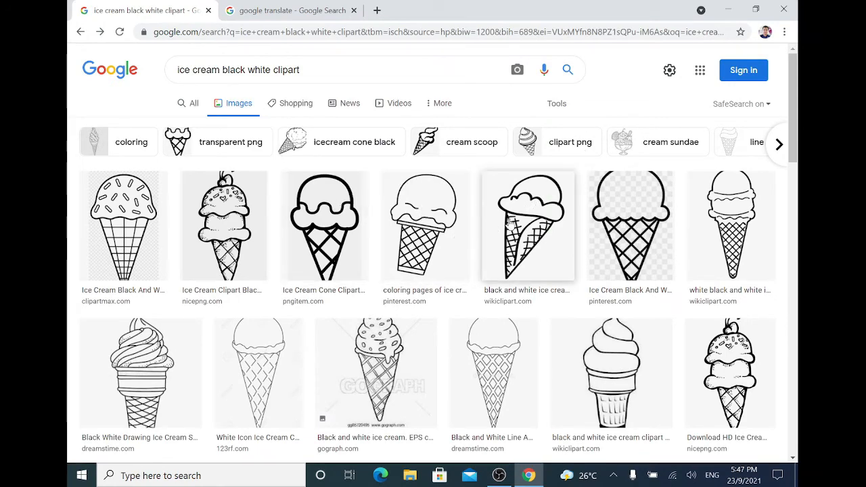
left_click(739, 209)
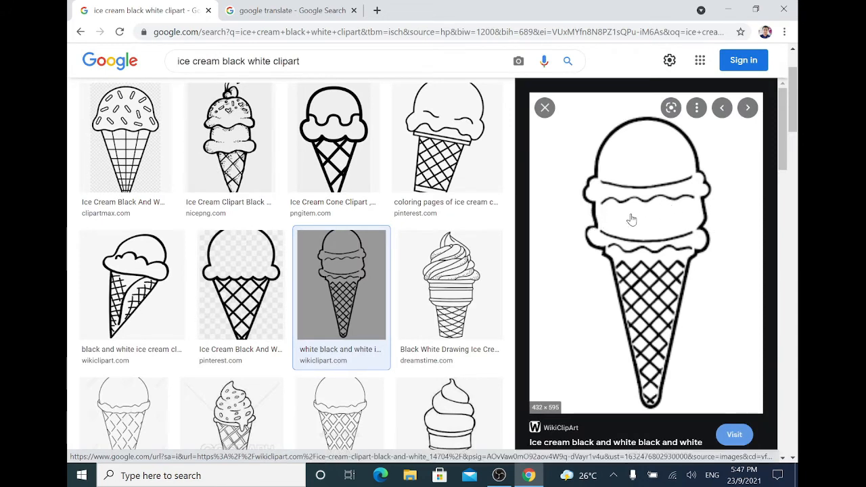
scroll(702, 210, "down", 5)
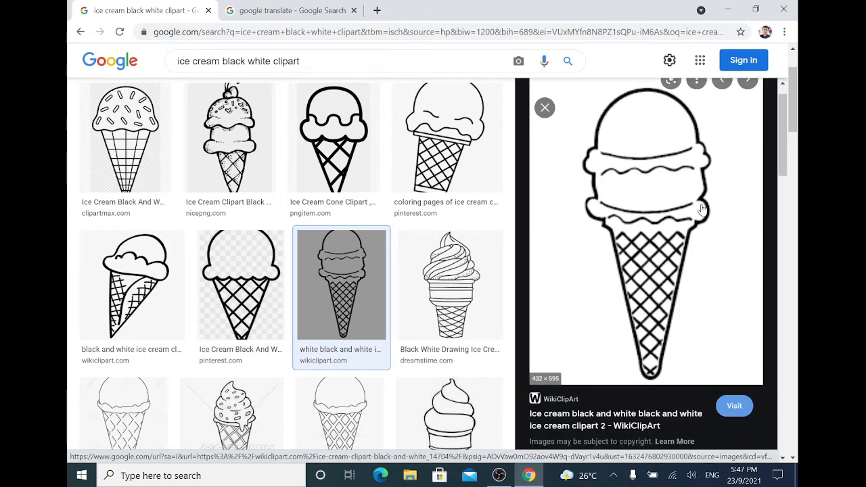
scroll(701, 208, "up", 5)
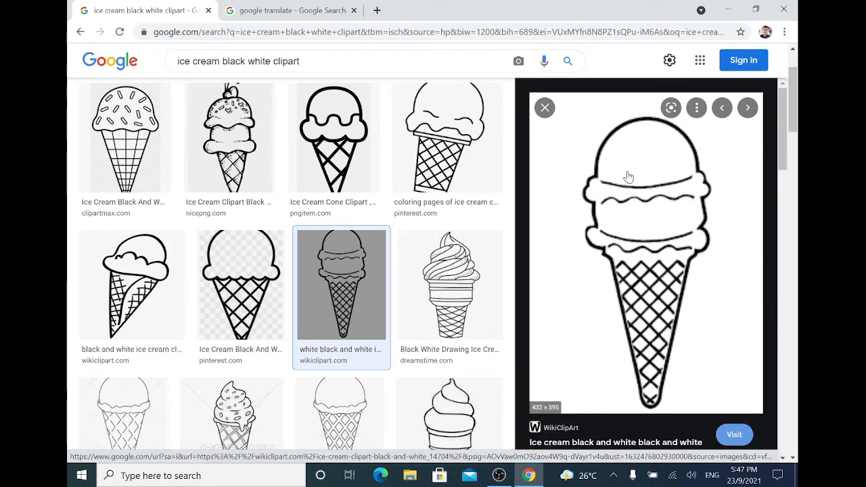
Step: Save the previewed ice cream image as a PNG named "ice-cream" in the Documents folder
right_click(641, 203)
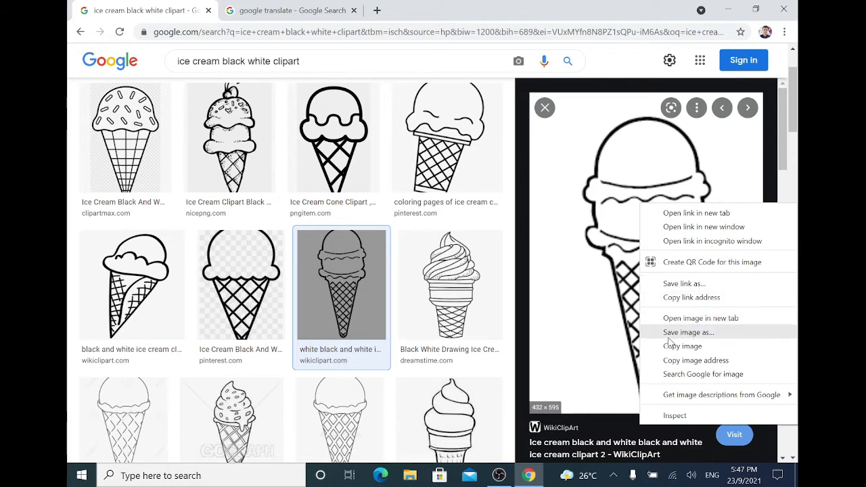
left_click(716, 332)
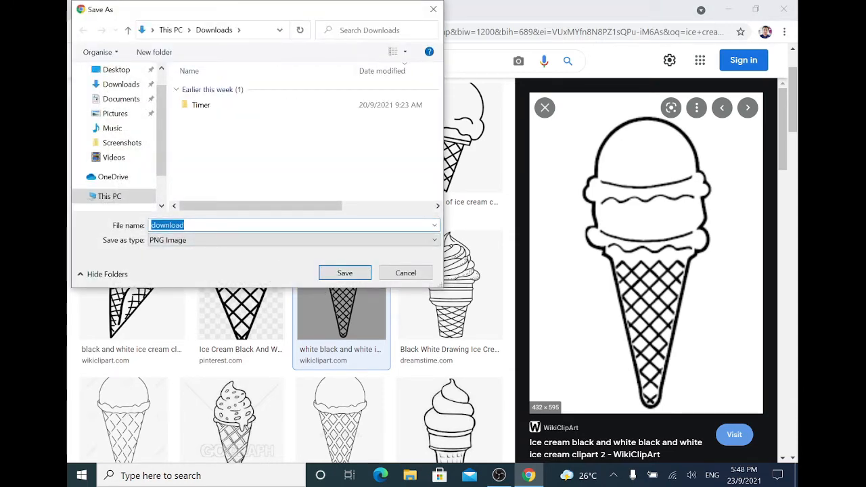
type("ice-cream")
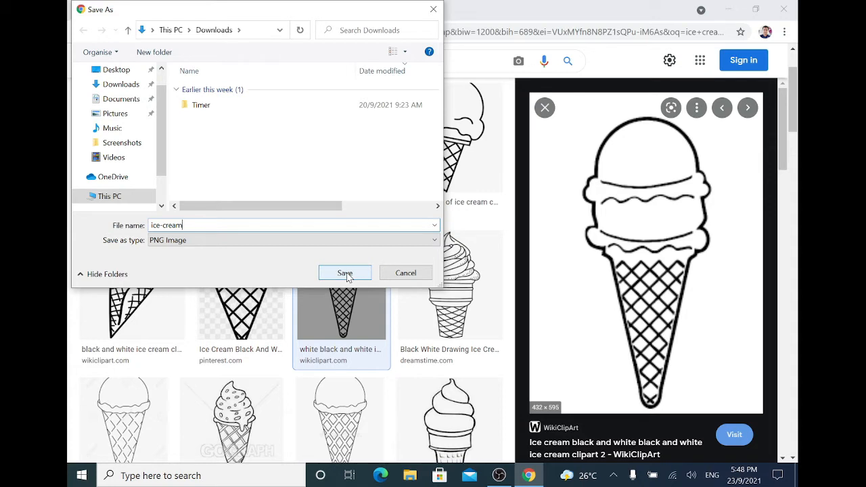
left_click(119, 102)
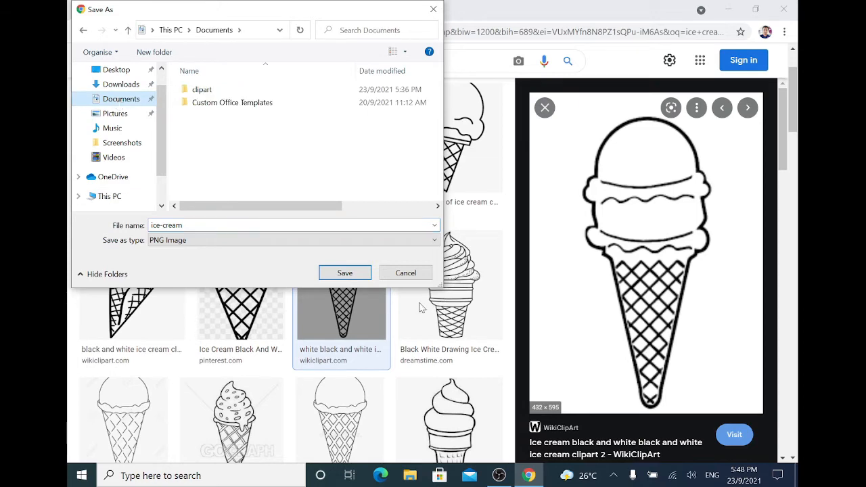
left_click(346, 273)
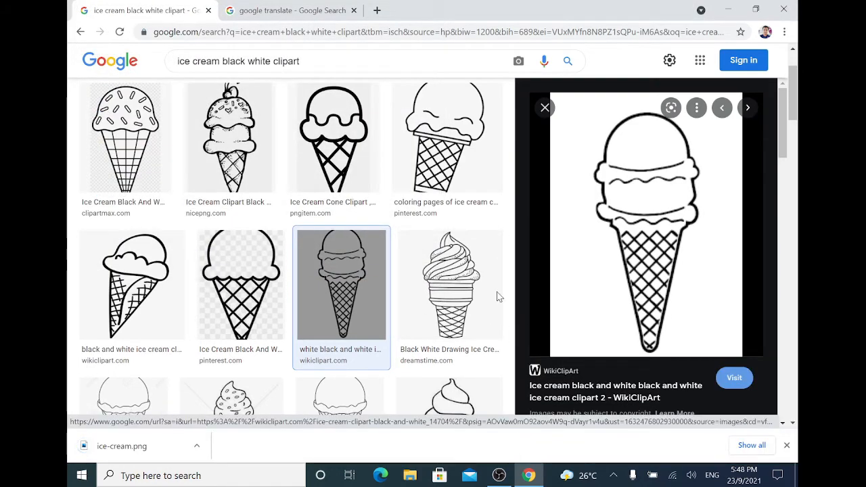
scroll(417, 273, "up", 2)
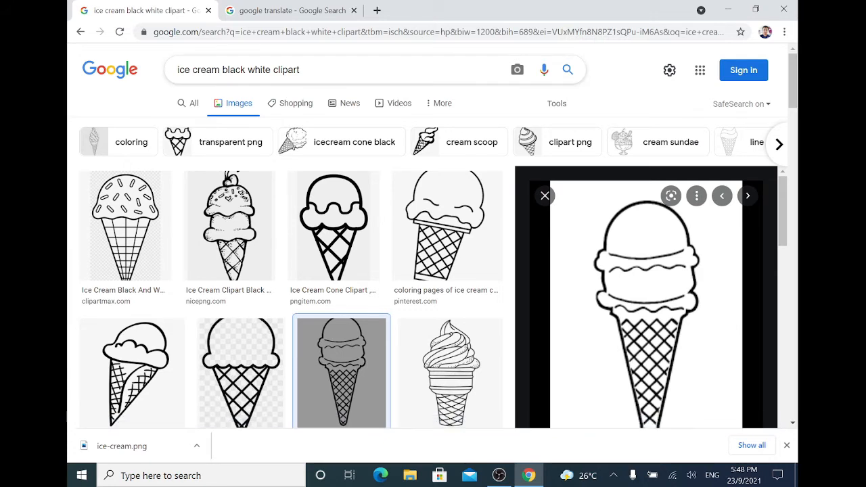
Step: Replace "ice cream" with "book" in the query and browse the image results for "book black white clipart"
left_click_drag(220, 70, 175, 77)
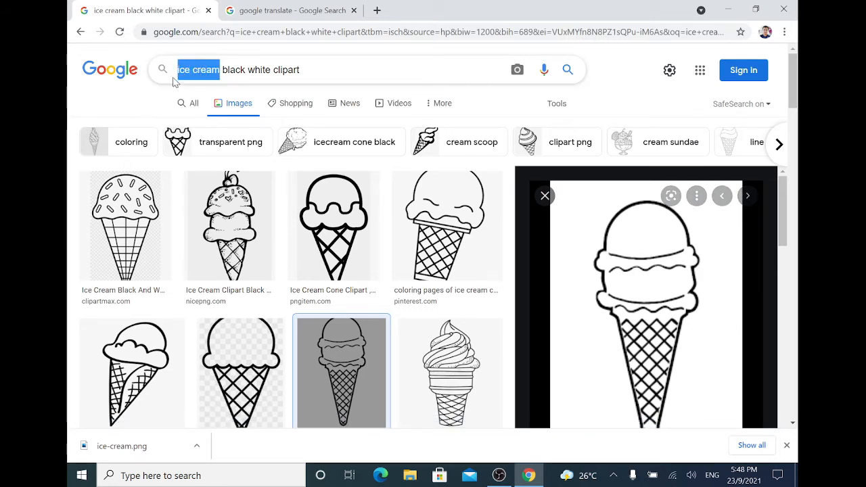
type("book")
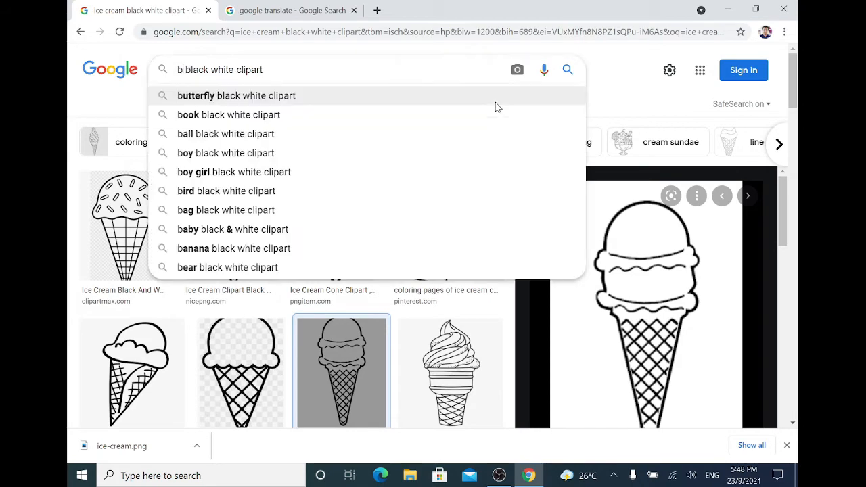
key("Return")
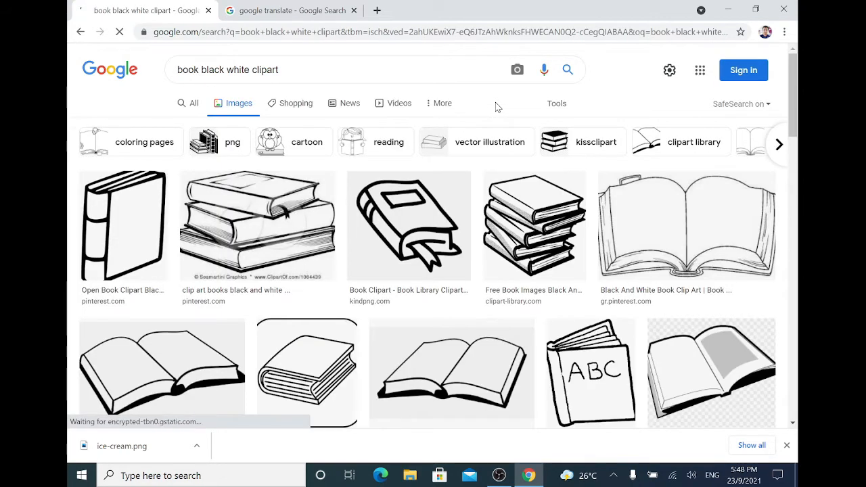
scroll(493, 150, "down", 4)
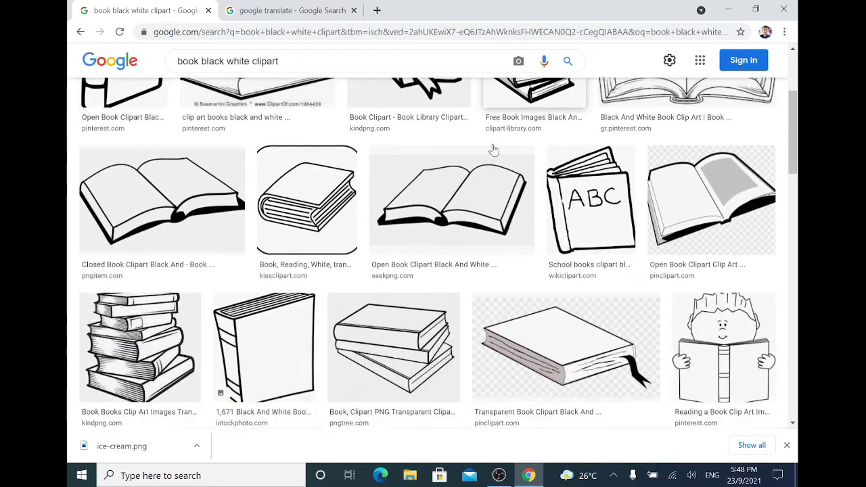
scroll(493, 150, "down", 3)
scroll(495, 150, "up", 6)
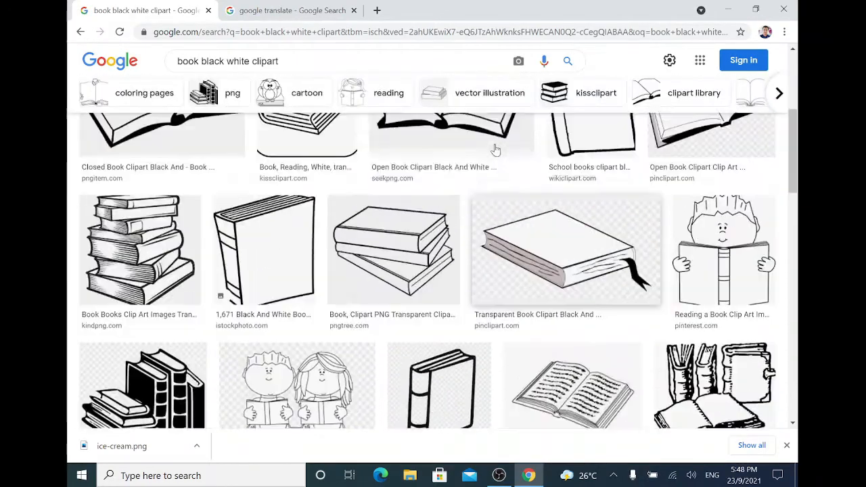
scroll(494, 150, "up", 2)
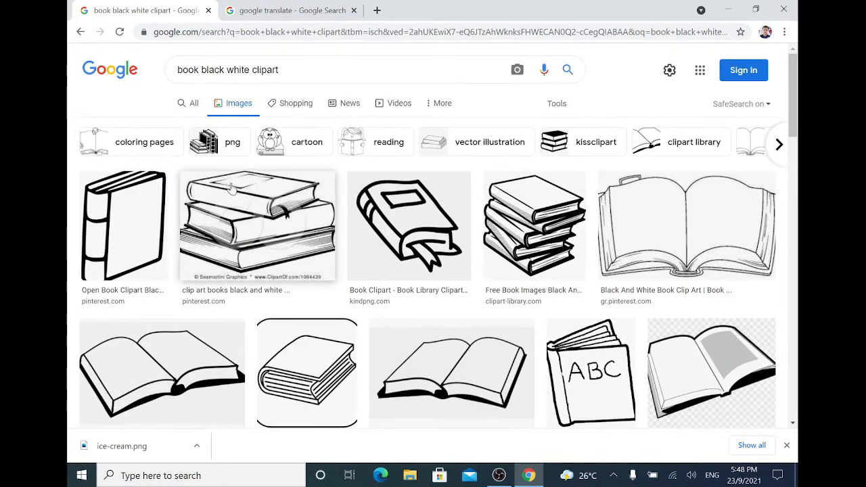
Step: Open the bookmarked closed-book image from kindpng.com and save it as a PNG named "book" in the Documents folder
left_click(453, 199)
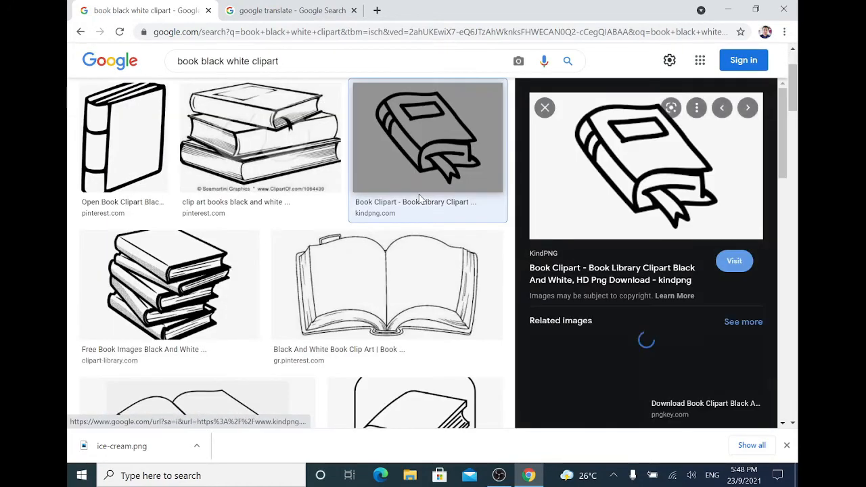
right_click(644, 169)
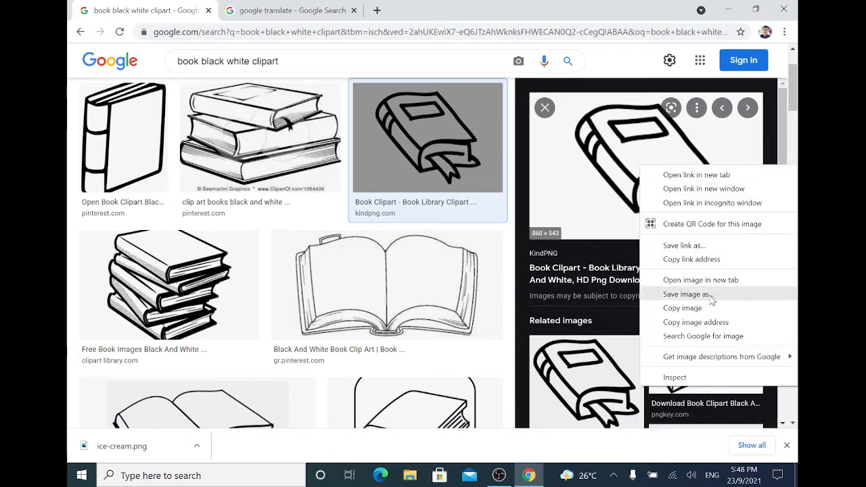
left_click(687, 295)
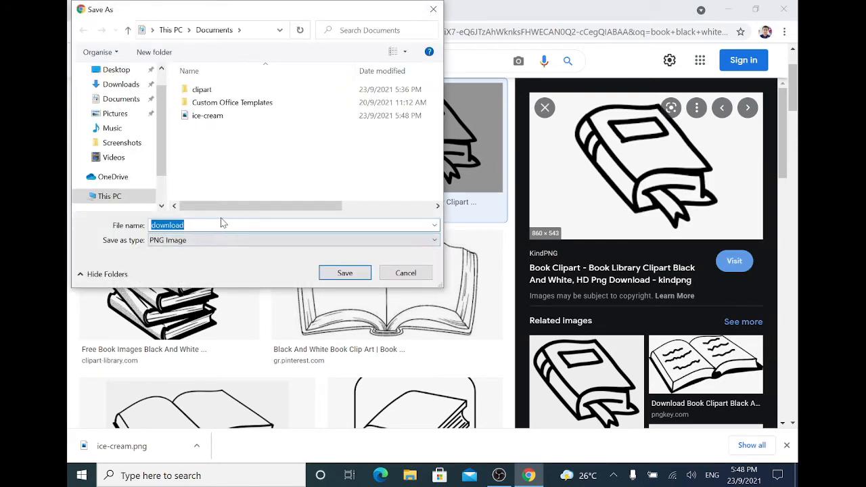
type("book")
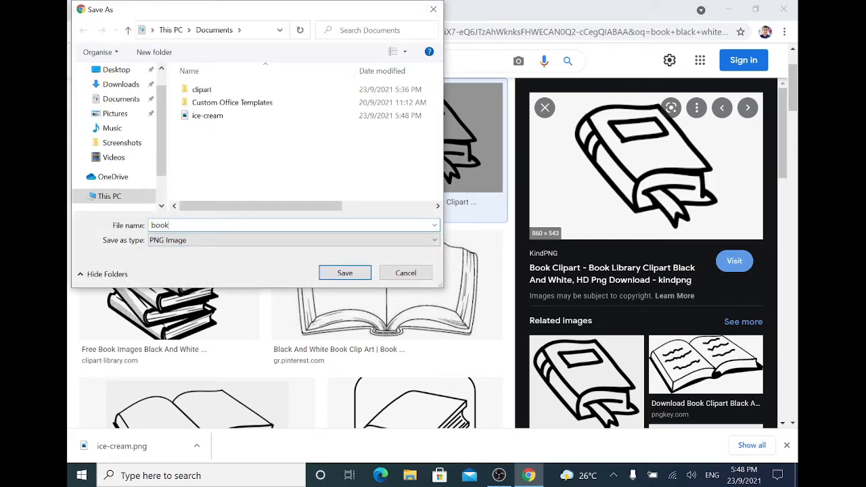
left_click(344, 272)
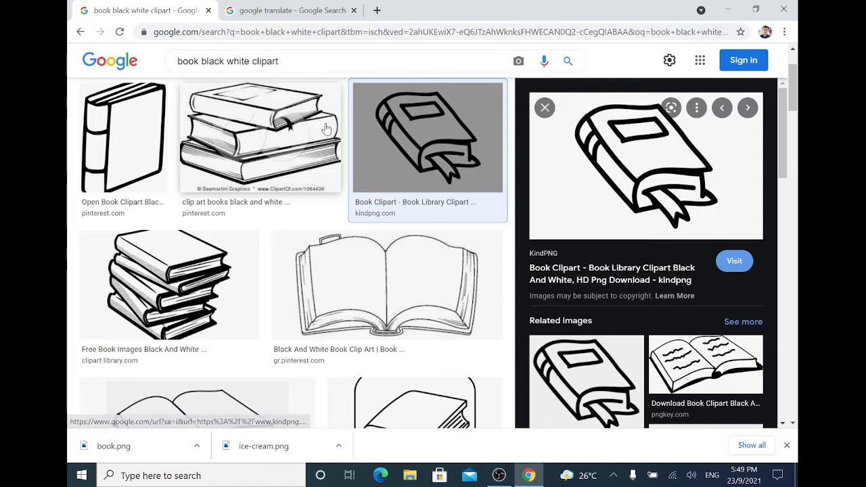
Step: Switch to Microsoft Word and create a new blank document
left_click(81, 476)
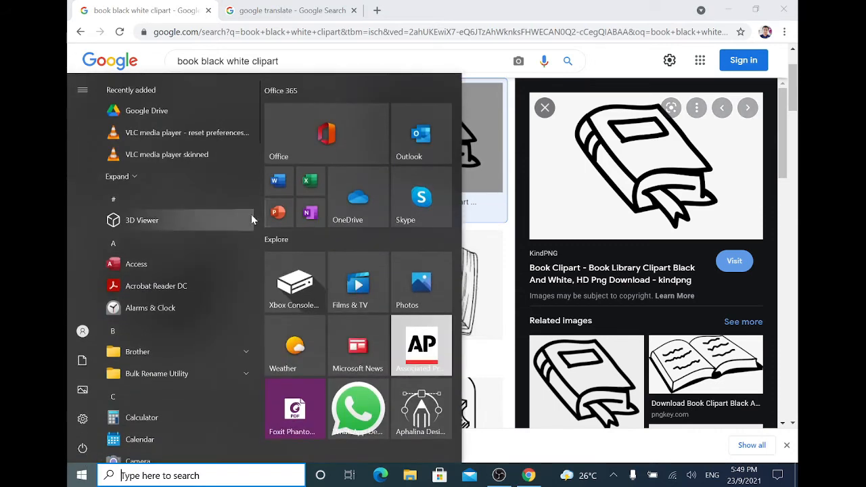
left_click(275, 193)
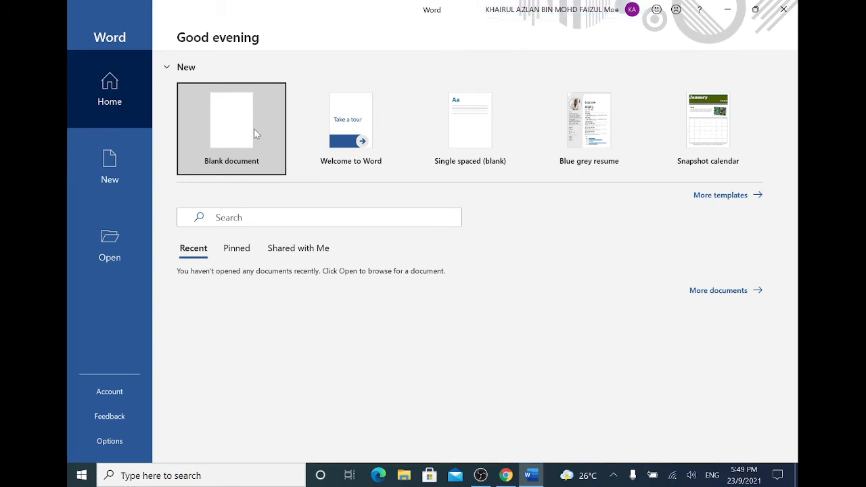
left_click(238, 129)
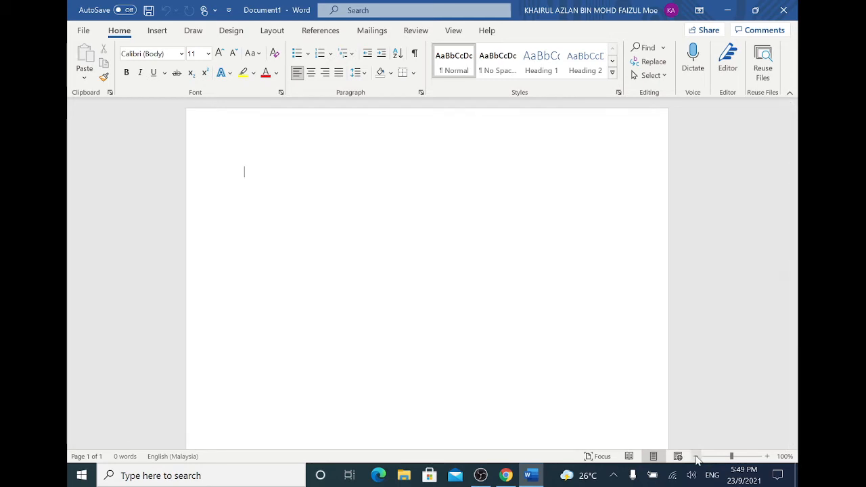
Step: Display the horizontal and vertical rulers around the blank page
left_click(769, 456)
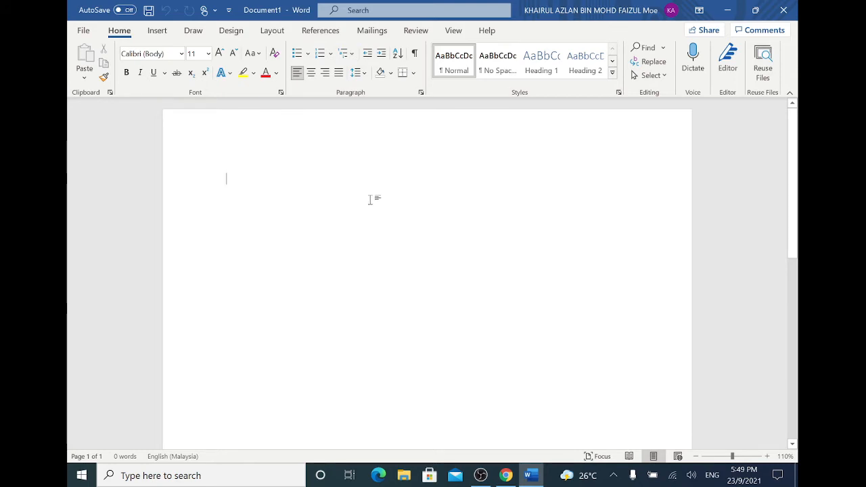
left_click(455, 32)
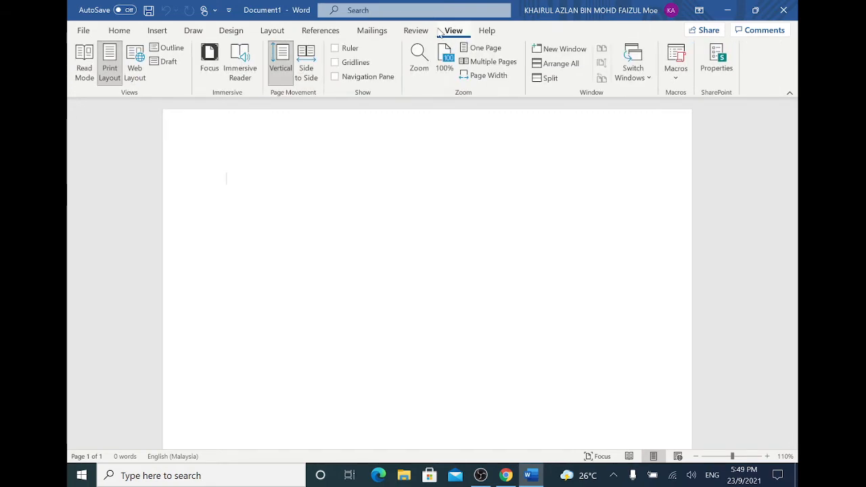
left_click(335, 49)
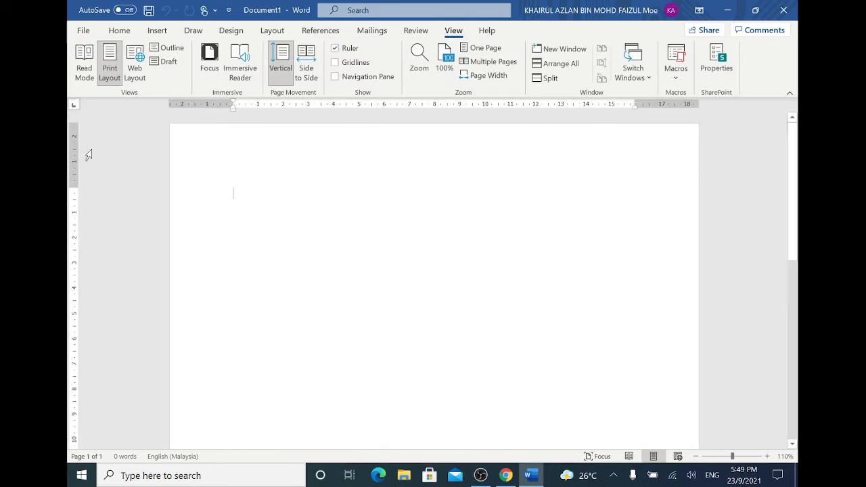
Step: Apply the Narrow margin preset, 1.27 cm on all four sides, to the blank document
left_click(696, 457)
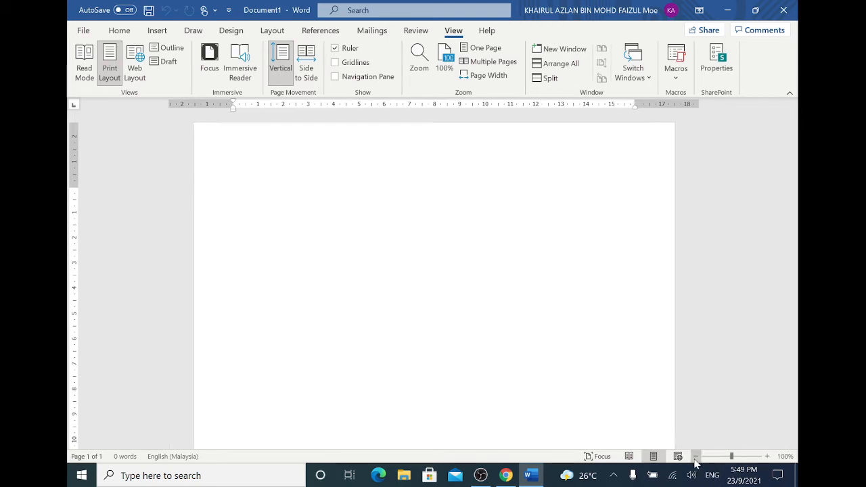
left_click(696, 457)
left_click(696, 456)
left_click(695, 457)
left_click(696, 456)
left_click(695, 456)
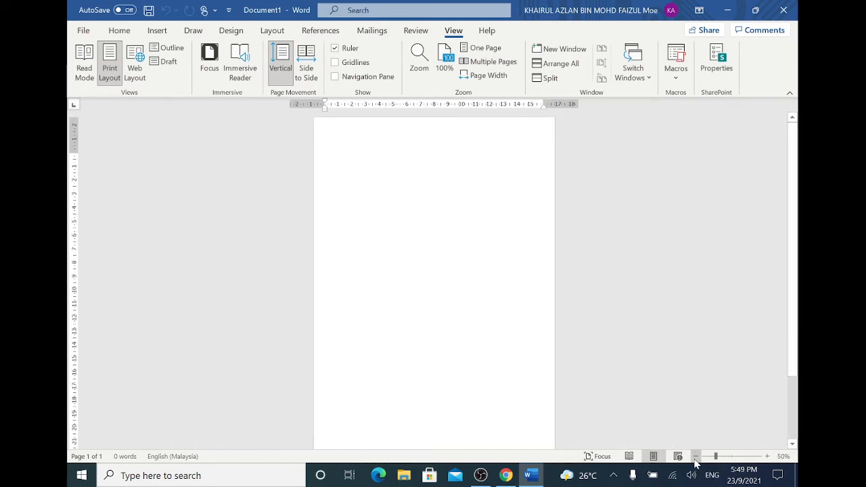
left_click(695, 457)
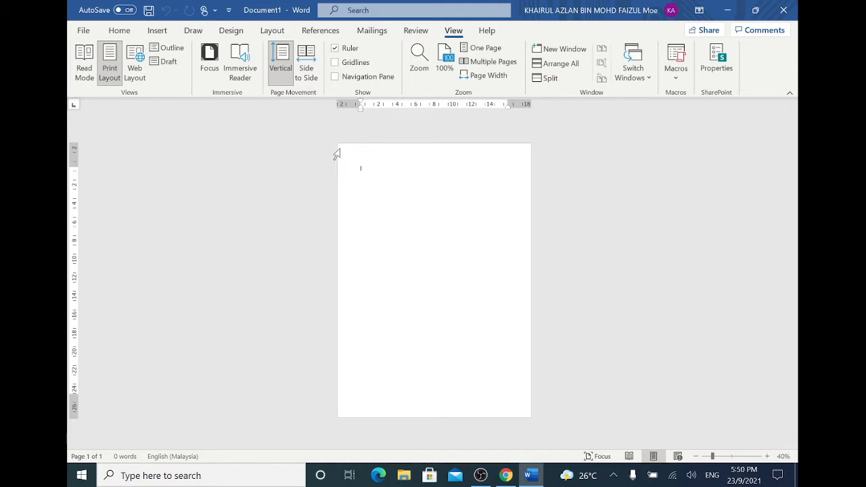
left_click(273, 30)
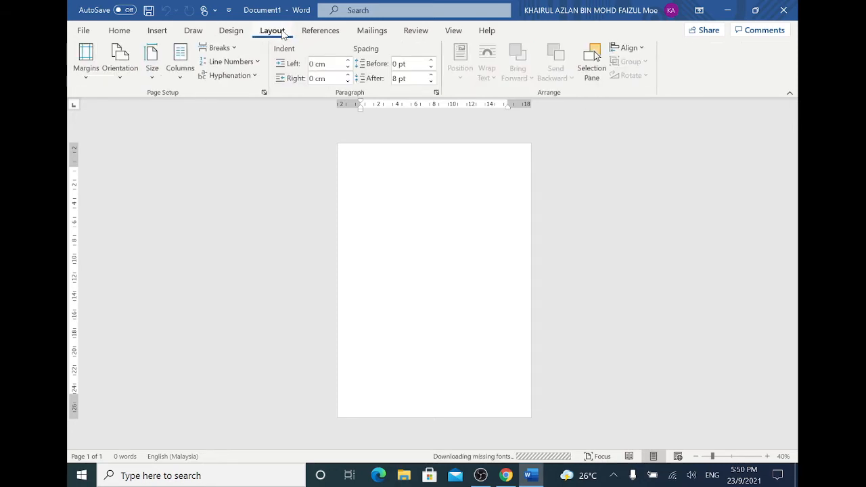
left_click(85, 80)
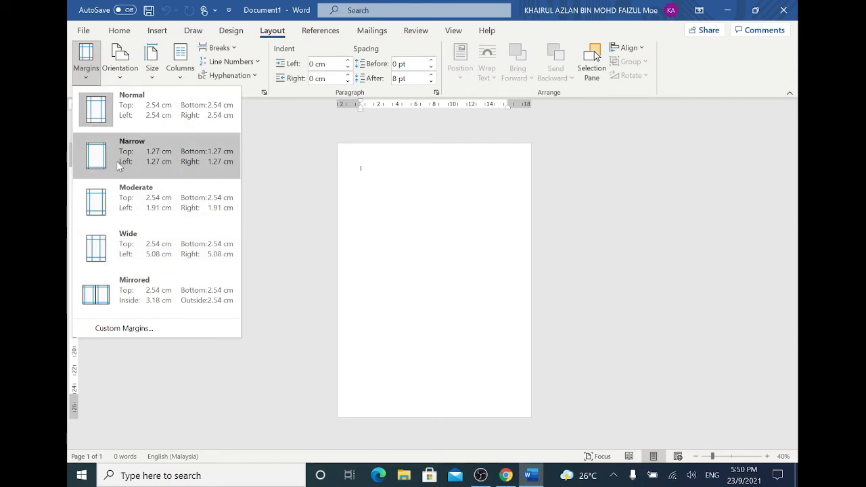
left_click(168, 163)
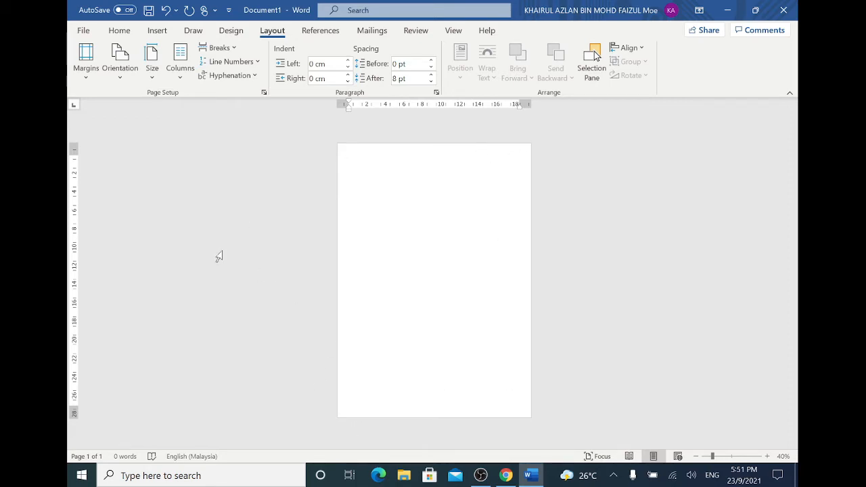
Step: Try the landscape page orientation and return the page to portrait
left_click(122, 77)
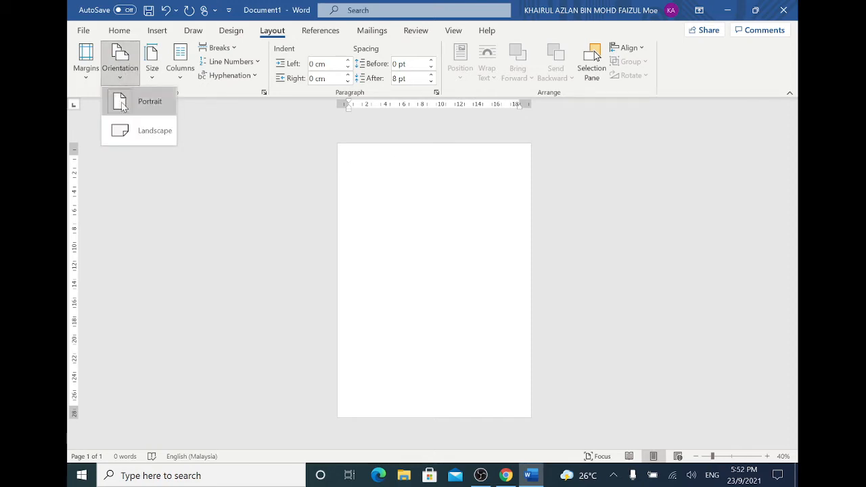
left_click(126, 143)
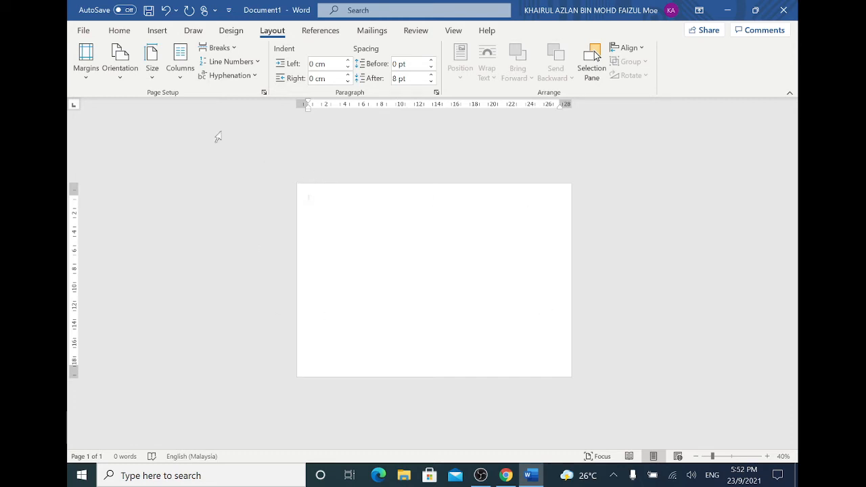
left_click(108, 63)
left_click(134, 101)
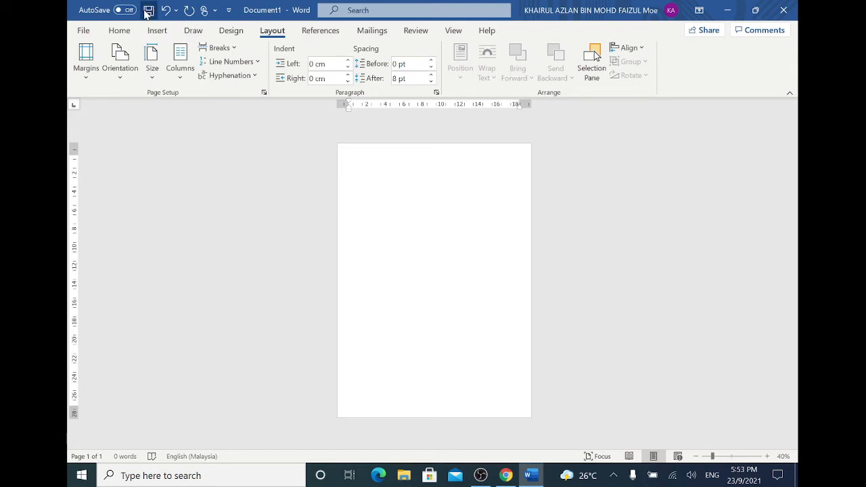
Step: Save the document as a Word Document named "Lembaran Kerja MT" in the Documents folder on this PC
left_click(148, 14)
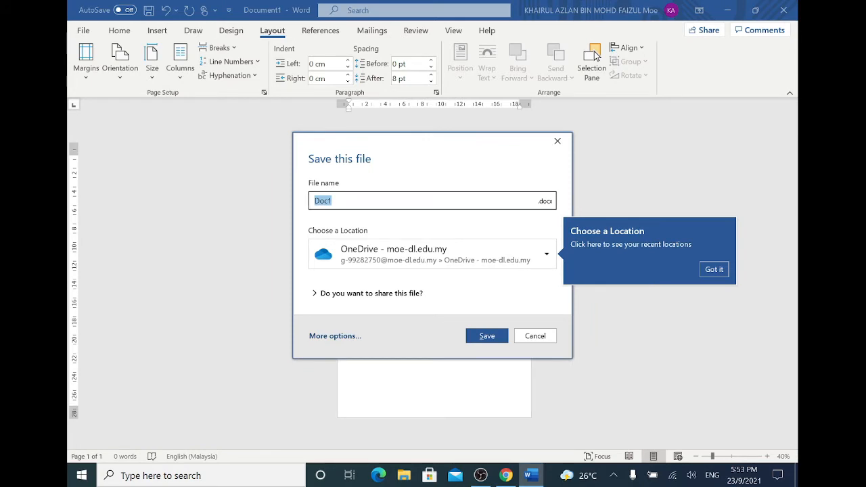
type("Lembaran Kerja M1")
left_click(529, 255)
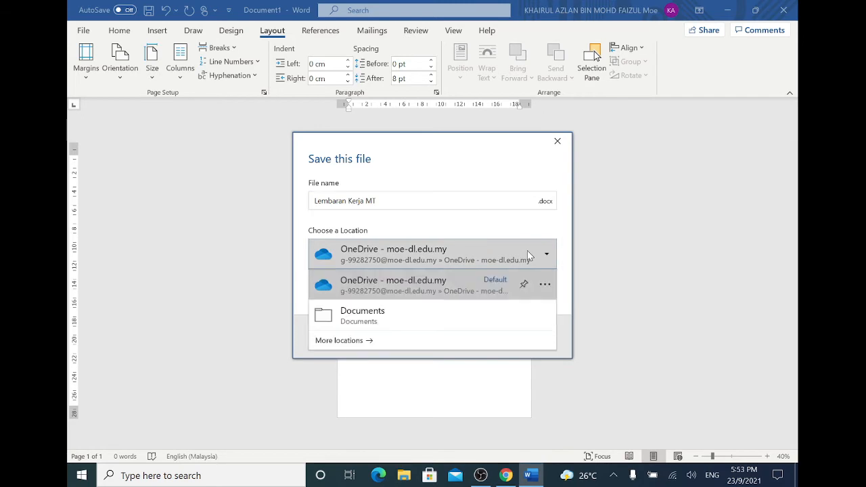
left_click(354, 341)
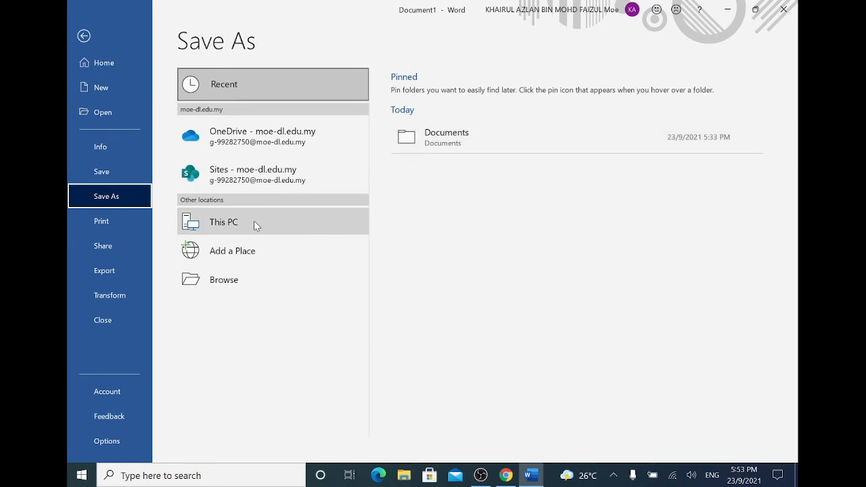
left_click(230, 290)
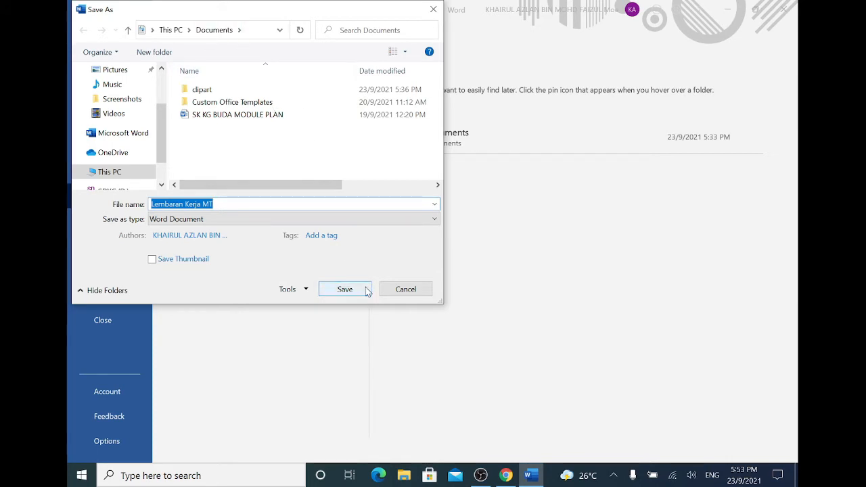
left_click(345, 289)
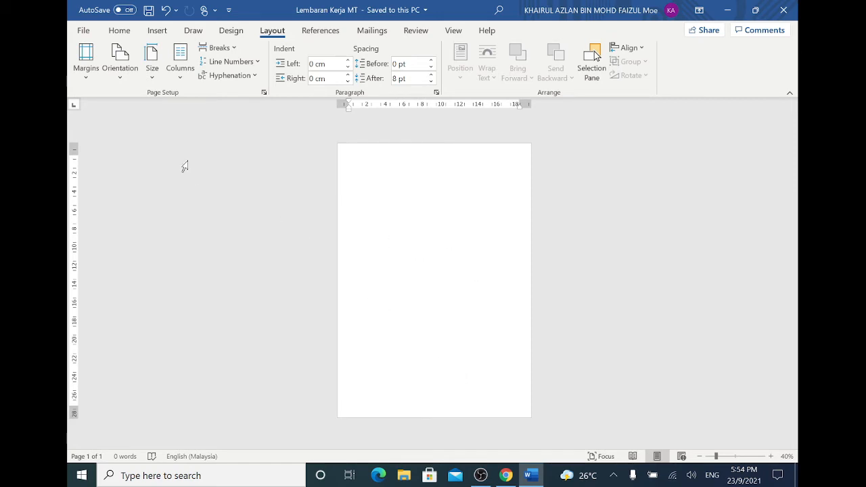
Step: Try different zoom levels on the blank page and settle on 60%
left_click(120, 31)
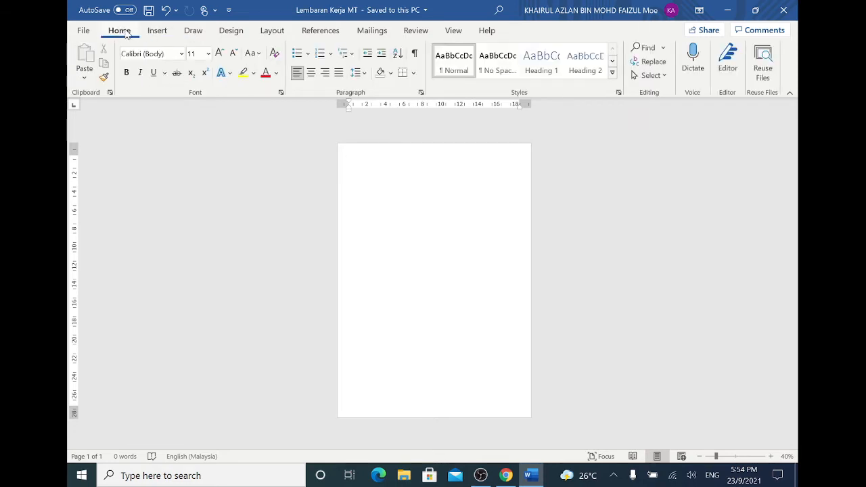
left_click(772, 457)
left_click(772, 457)
left_click(772, 458)
left_click(771, 457)
left_click(772, 457)
left_click(772, 457)
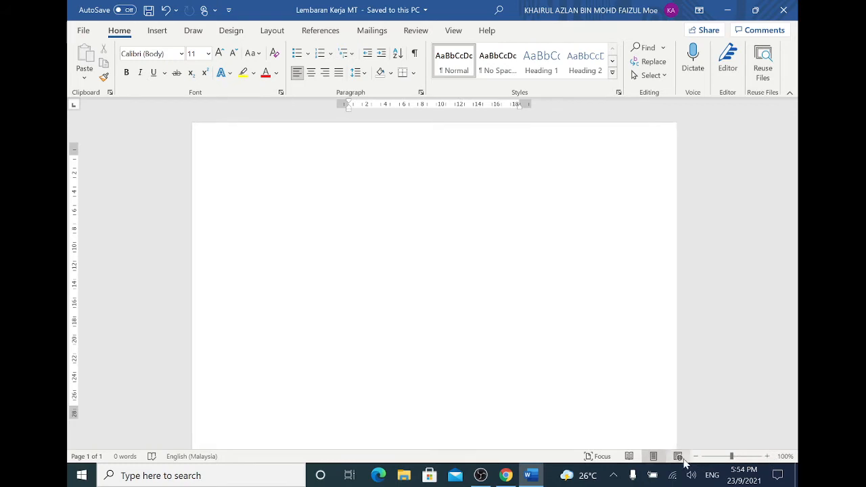
left_click(695, 457)
left_click(695, 457)
left_click(696, 457)
left_click(696, 456)
left_click(696, 457)
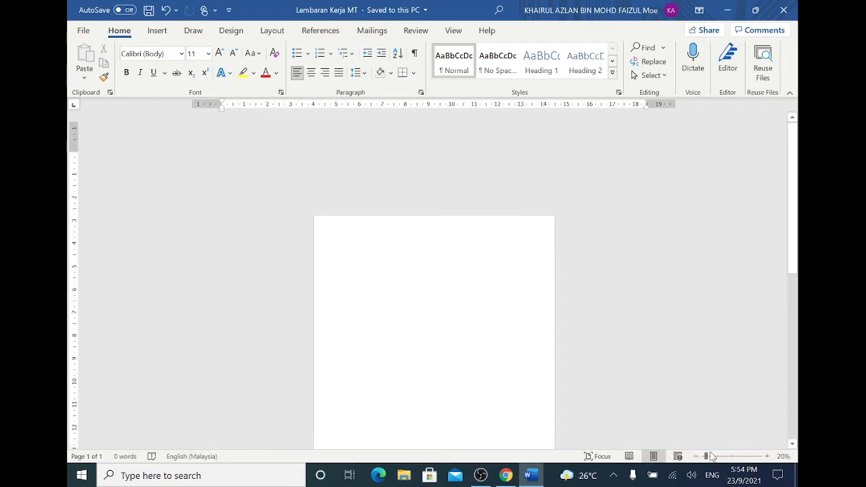
left_click(768, 457)
left_click(768, 457)
left_click(768, 457)
left_click(768, 457)
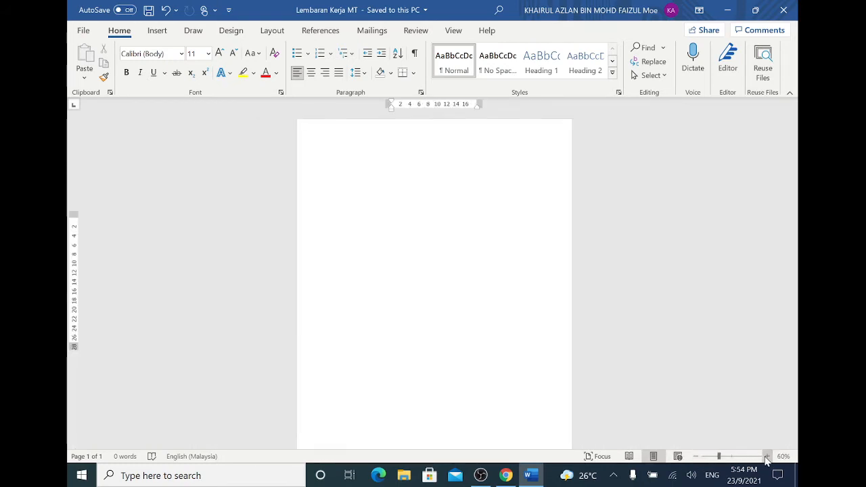
Step: Zoom the blank page in to 100%
left_click(768, 456)
left_click(767, 457)
left_click(768, 457)
left_click(768, 457)
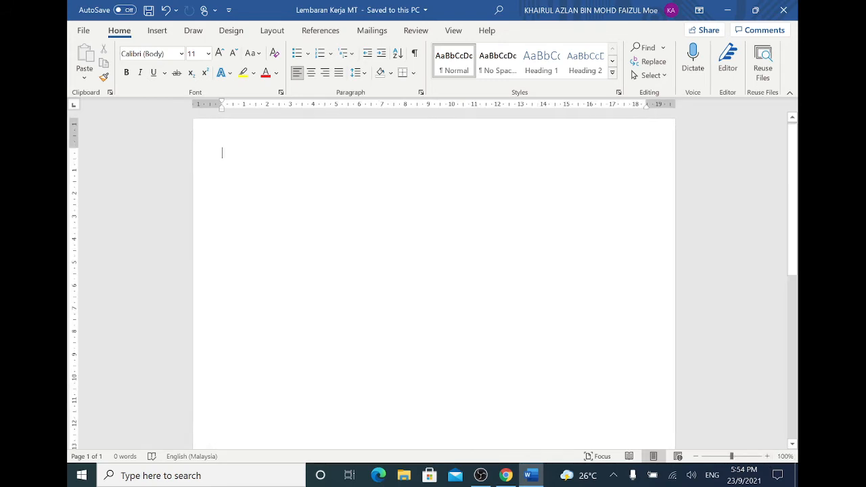
left_click_drag(794, 257, 797, 223)
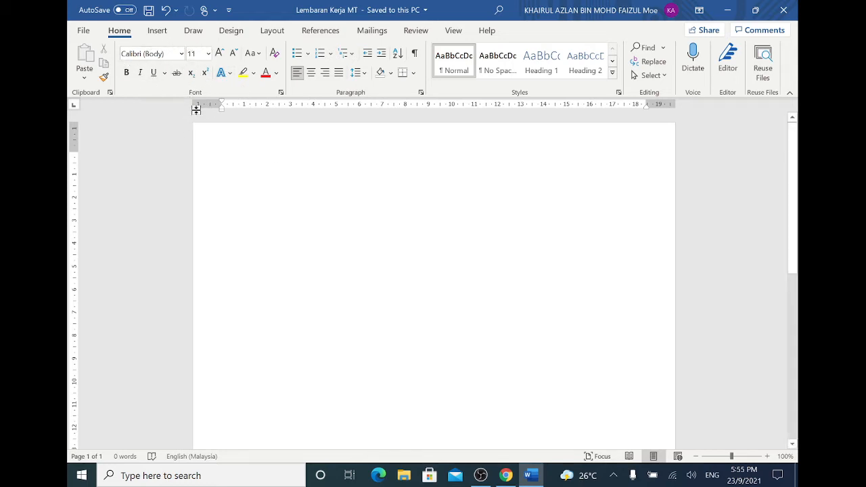
left_click(182, 54)
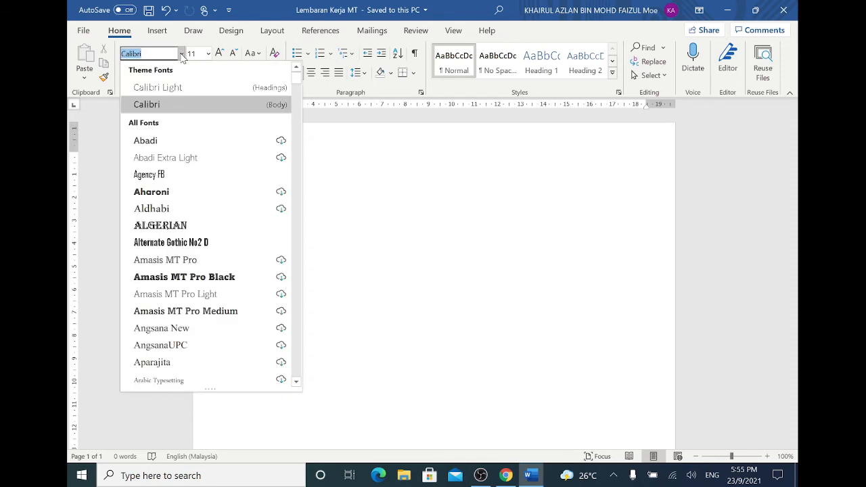
left_click(181, 55)
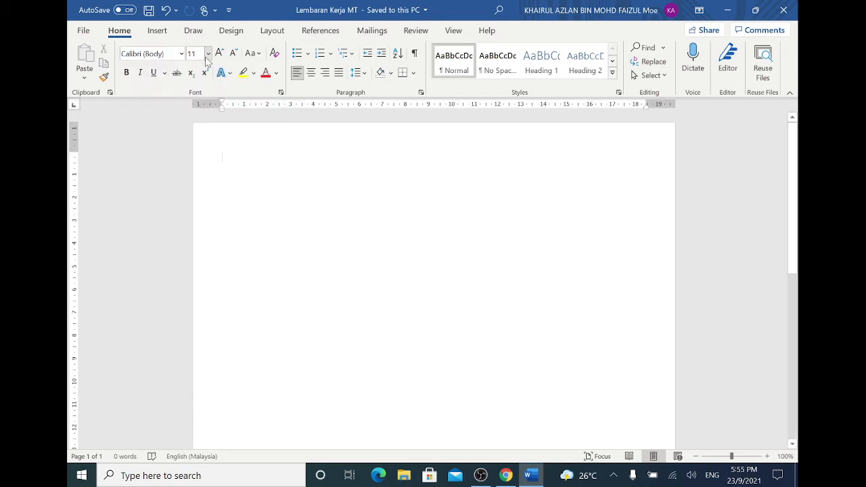
left_click(209, 55)
left_click(209, 54)
Step: Enter the title "Lembaran Kerja Matematik" on the first line and set its font to Tahoma
type("Lembaran ")
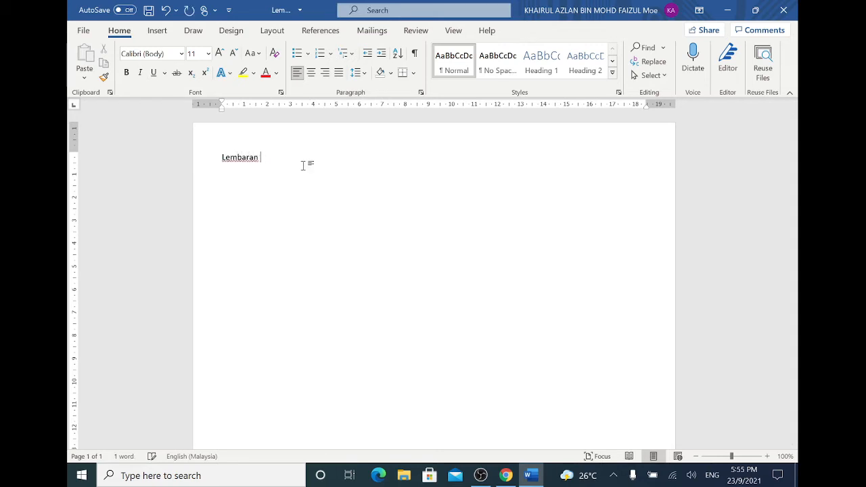
type("Kerja Matematik")
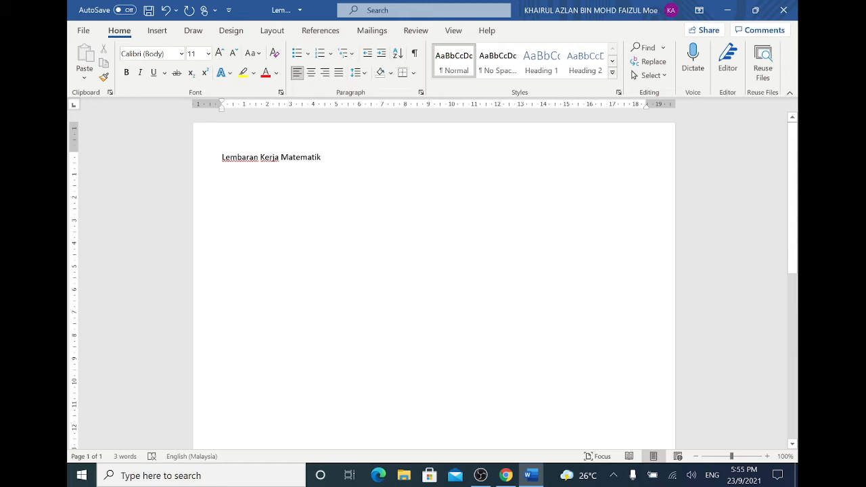
left_click_drag(325, 159, 222, 158)
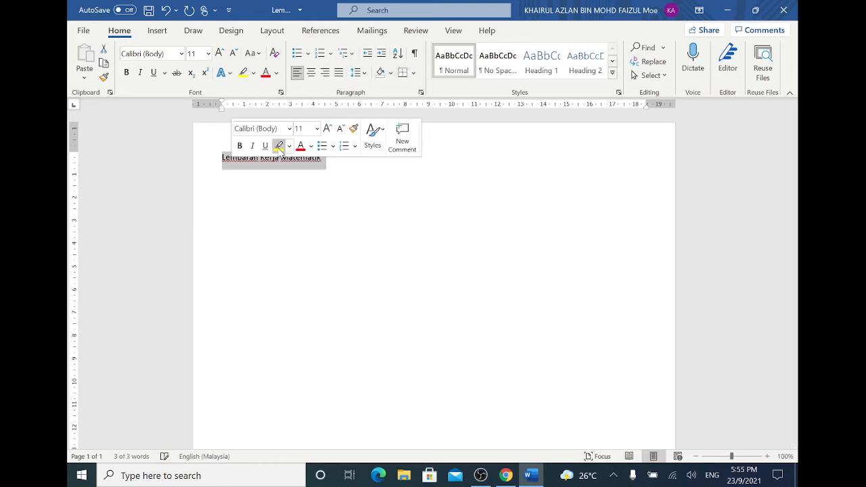
left_click(183, 54)
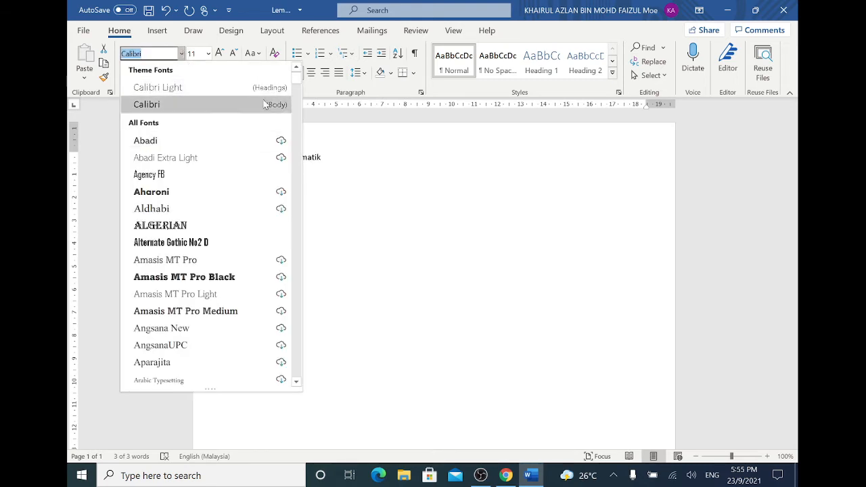
left_click_drag(297, 78, 306, 266)
left_click_drag(296, 211, 298, 281)
left_click(298, 315)
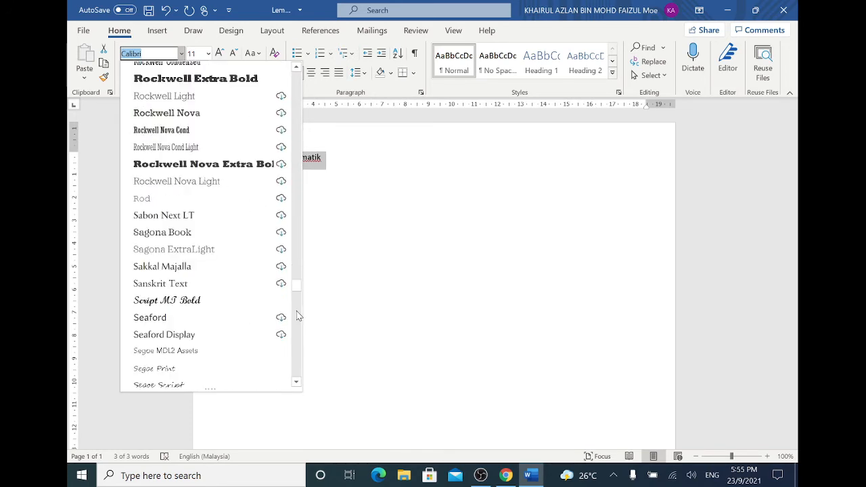
left_click(297, 319)
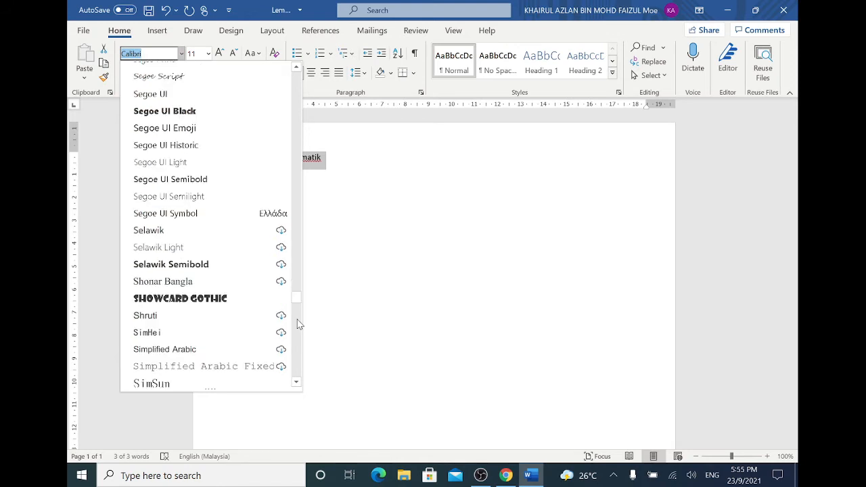
left_click(302, 338)
left_click(301, 337)
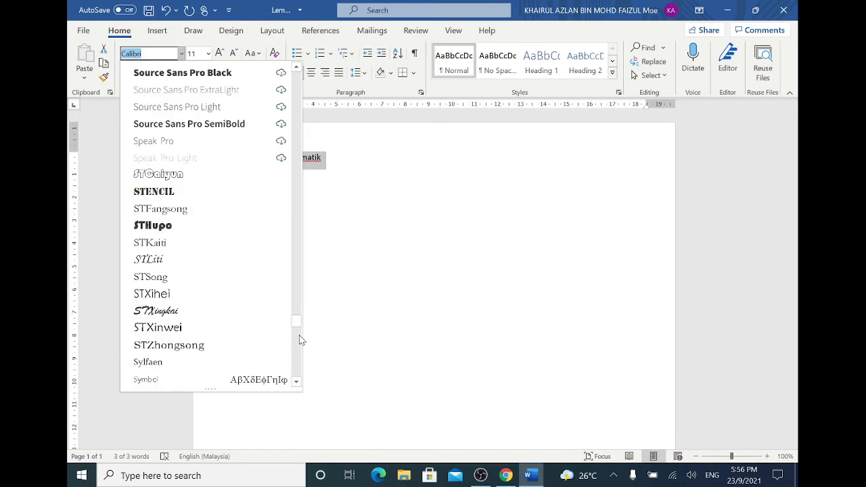
left_click(301, 337)
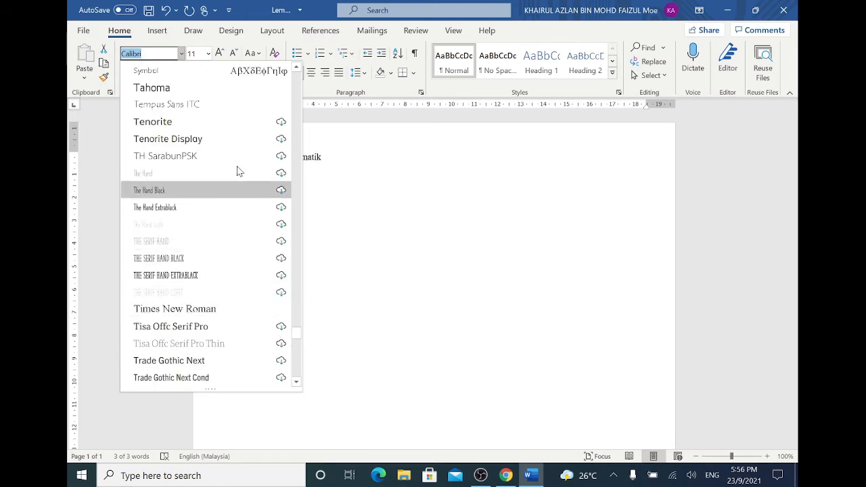
left_click(218, 92)
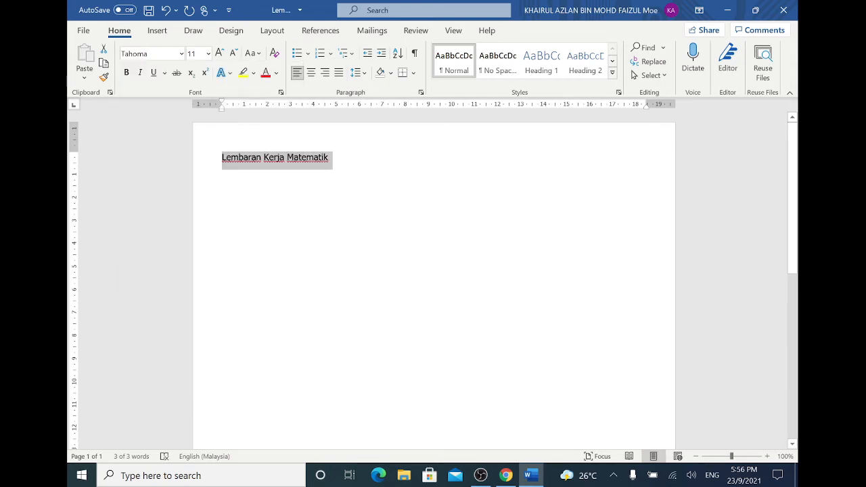
Step: Try bold, italic and underline on the title one at a time, removing each again
left_click(126, 73)
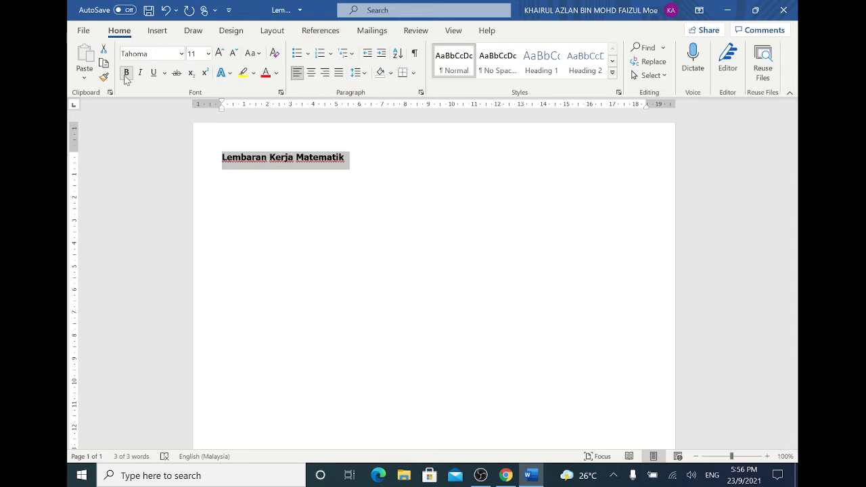
left_click(126, 75)
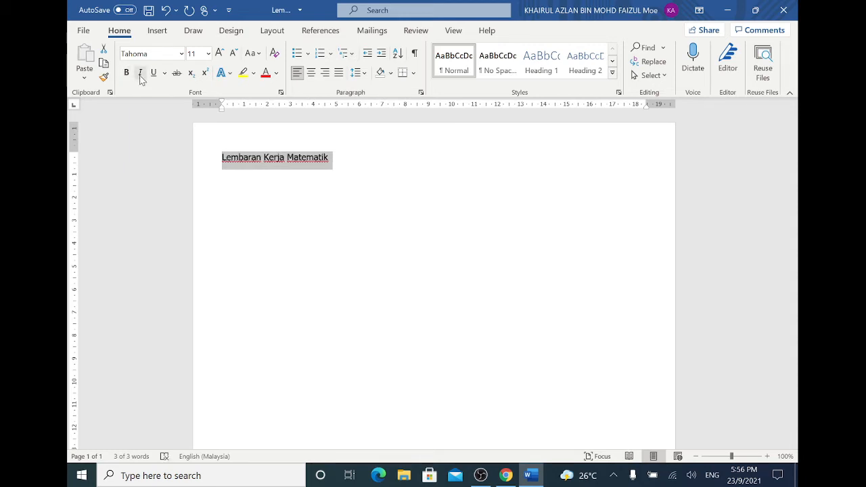
left_click(141, 74)
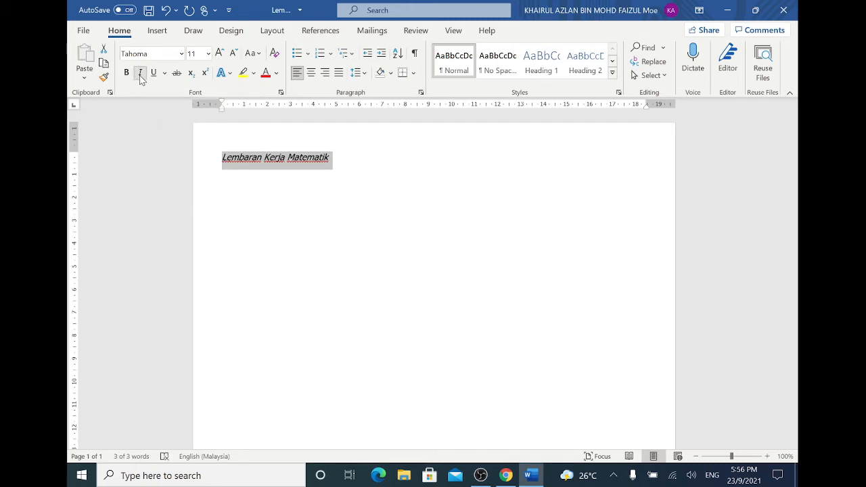
left_click(141, 76)
left_click(153, 73)
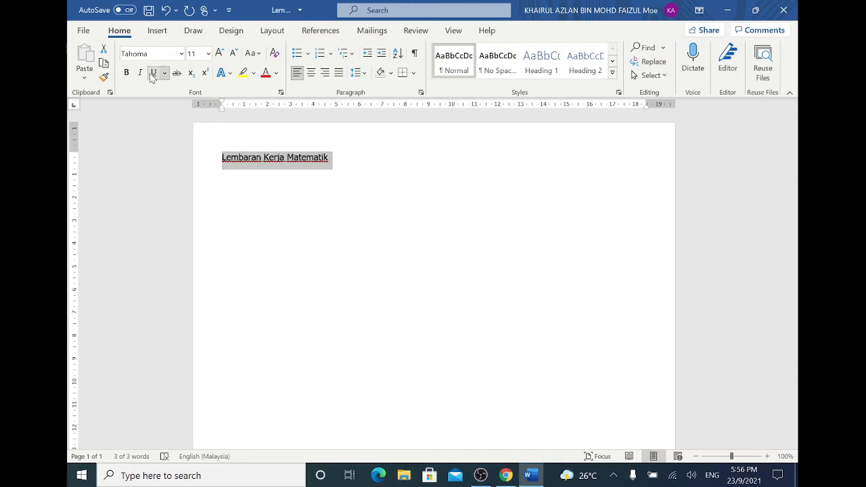
left_click(153, 74)
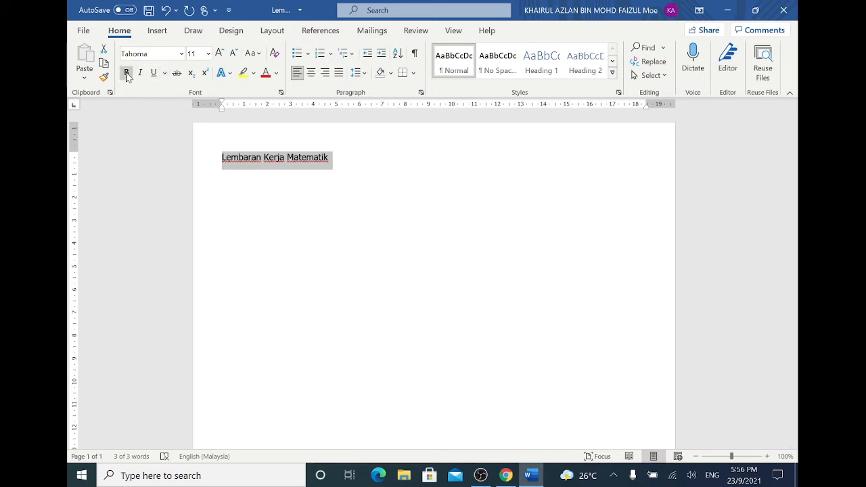
Step: Make the worksheet title bold, italic and underlined, and set its font size to 16
left_click(126, 73)
left_click(142, 72)
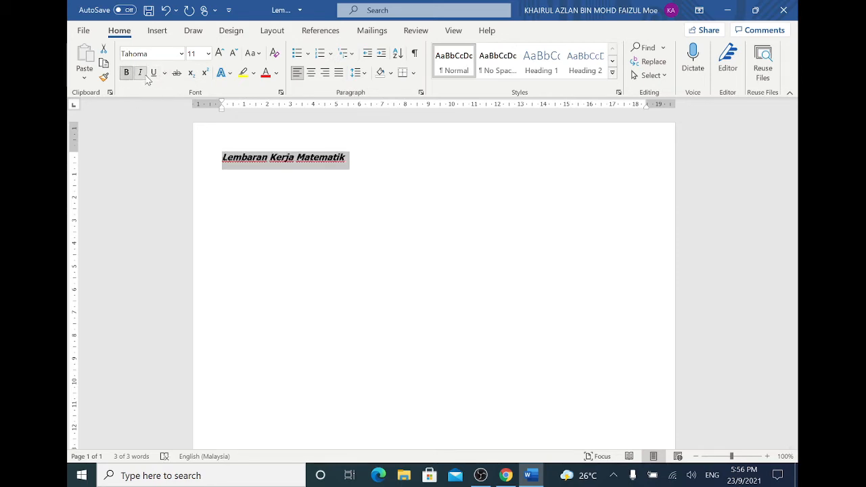
left_click(154, 74)
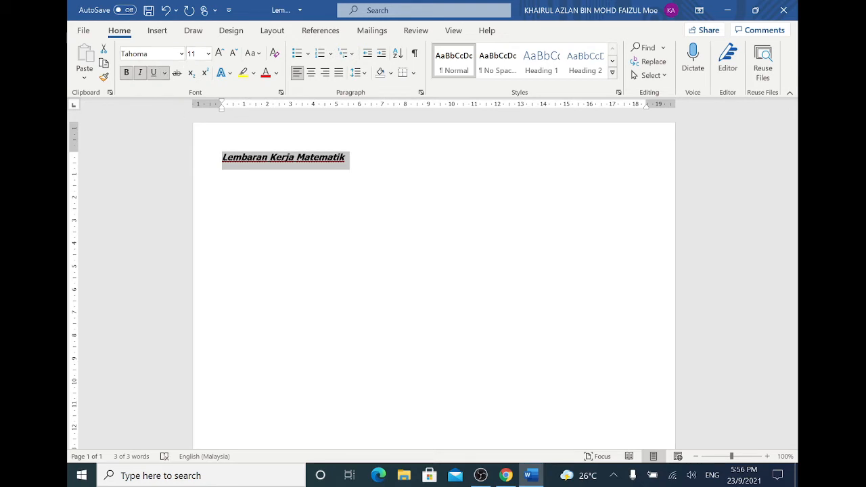
left_click(210, 55)
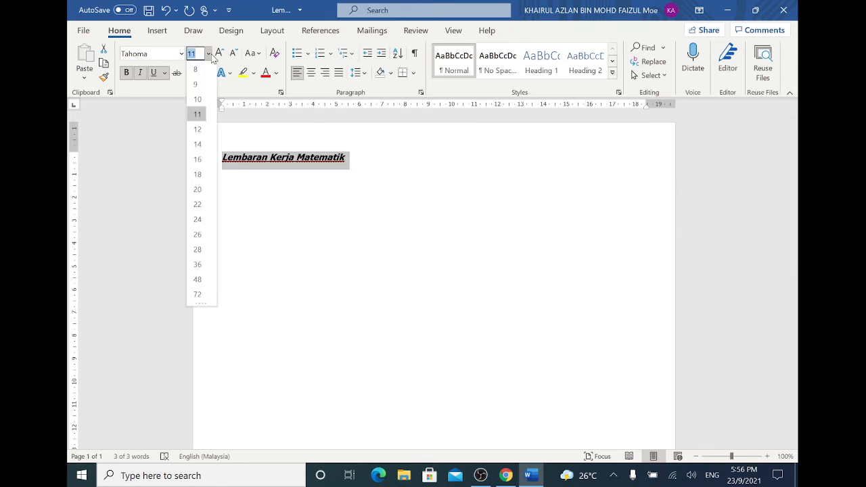
left_click(203, 159)
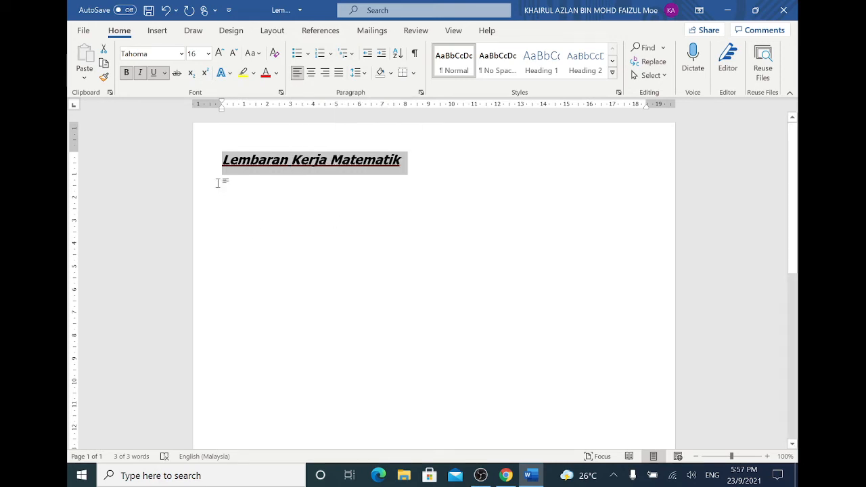
Step: Try right alignment on the worksheet title and settle on centering it
left_click(312, 73)
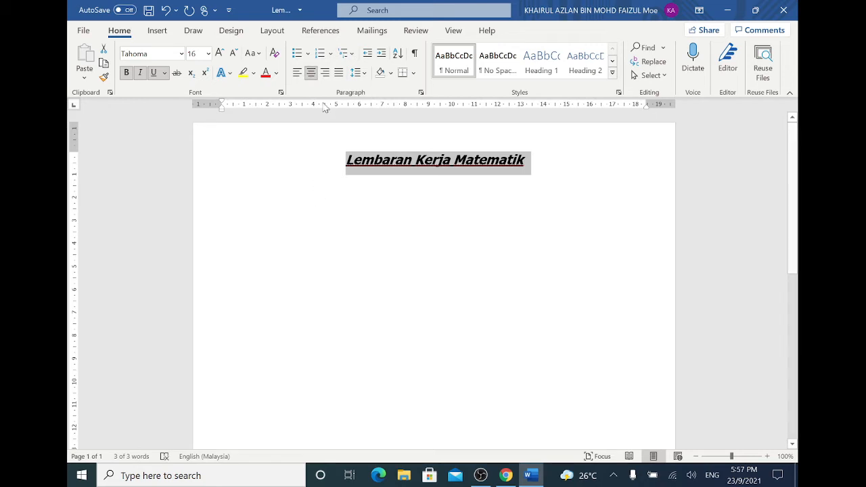
left_click(326, 73)
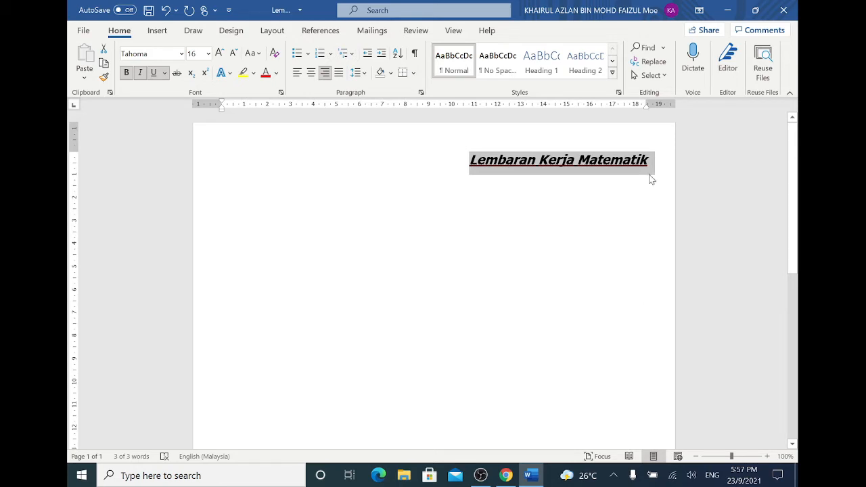
left_click(312, 73)
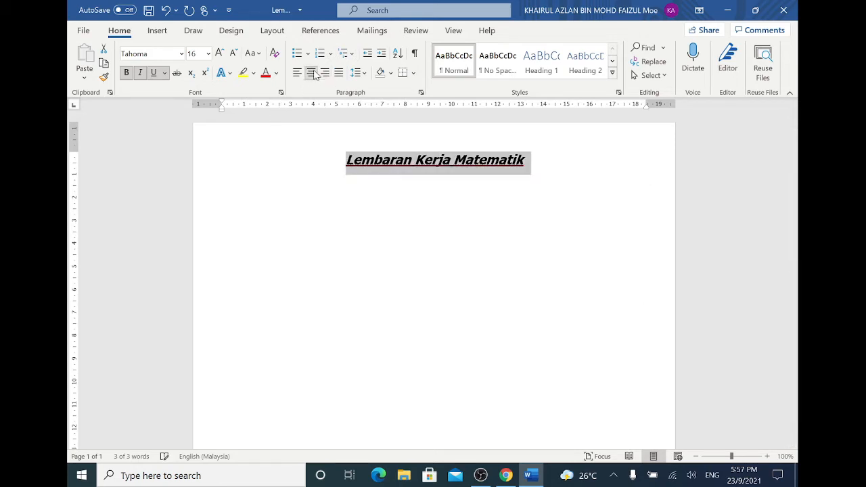
Step: Start a left-aligned line two lines below the title, with bold, italic and underline turned off
left_click(564, 182)
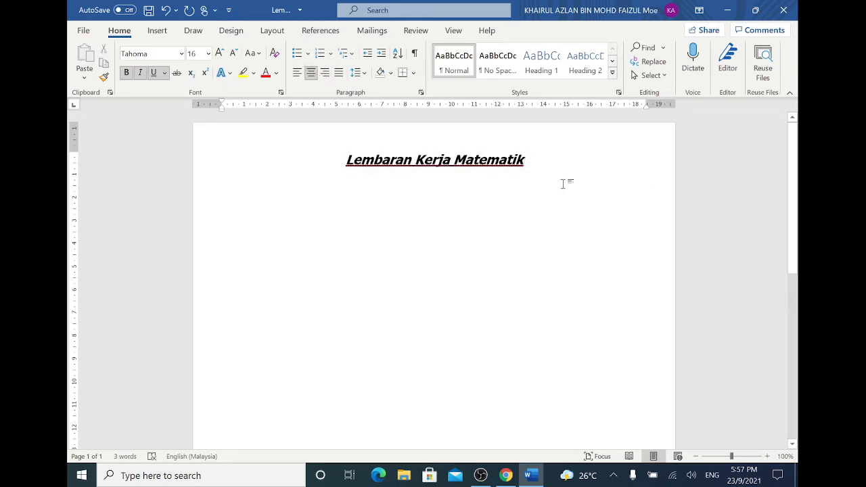
key("Return")
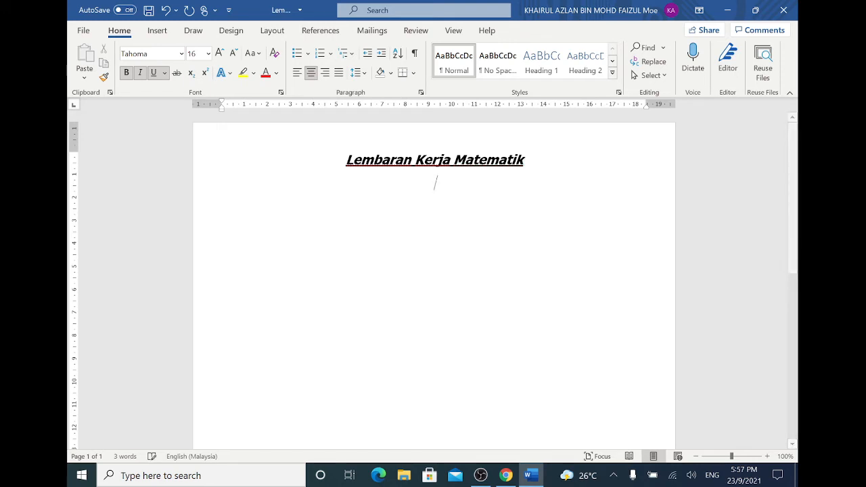
key("Return")
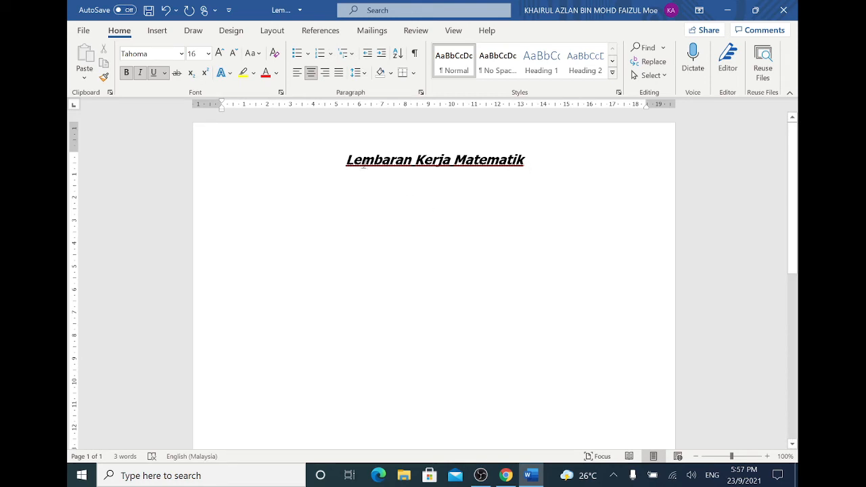
left_click(129, 75)
left_click(142, 75)
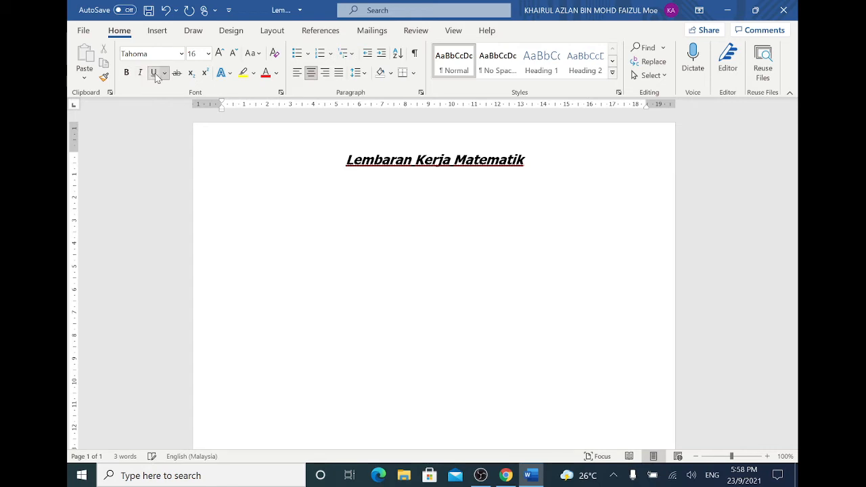
left_click(155, 76)
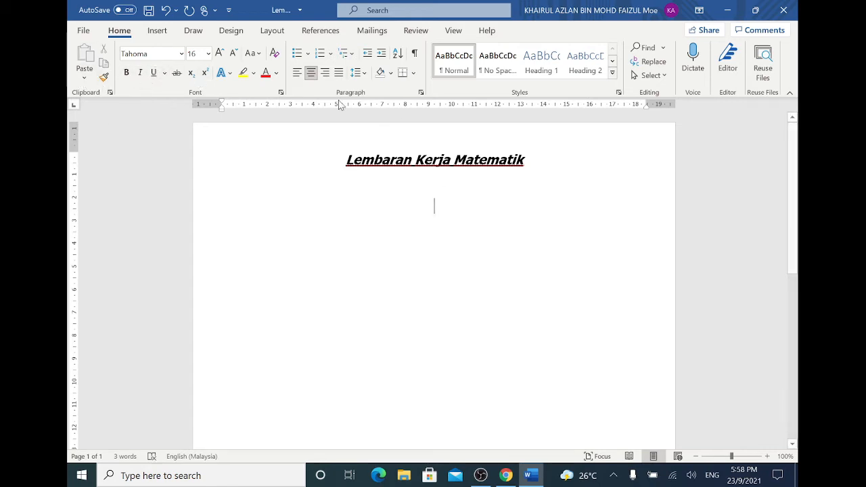
left_click(299, 78)
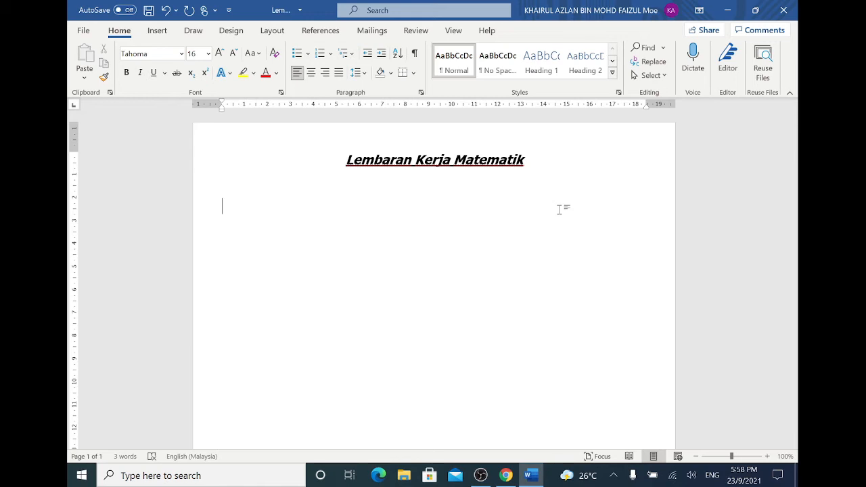
Step: Enter "NAMA : " followed by an underscore line reaching the right margin, and add two line breaks below it
type("NAMA : _____")
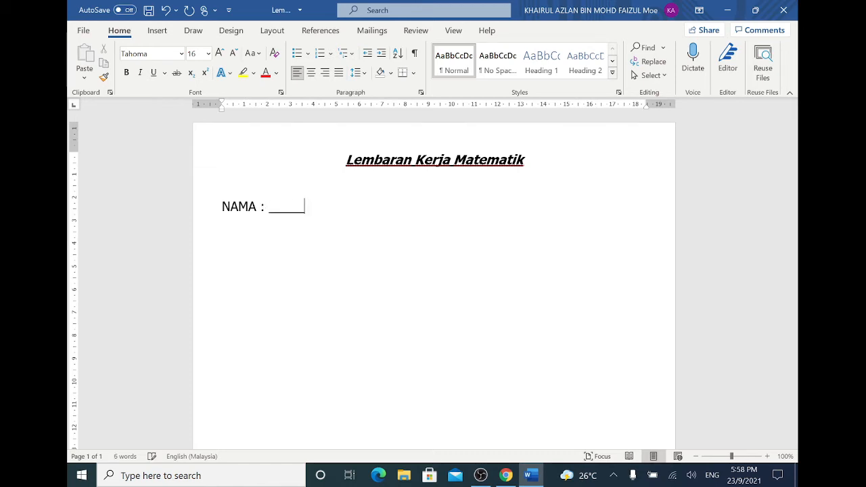
type("___________________________________________________")
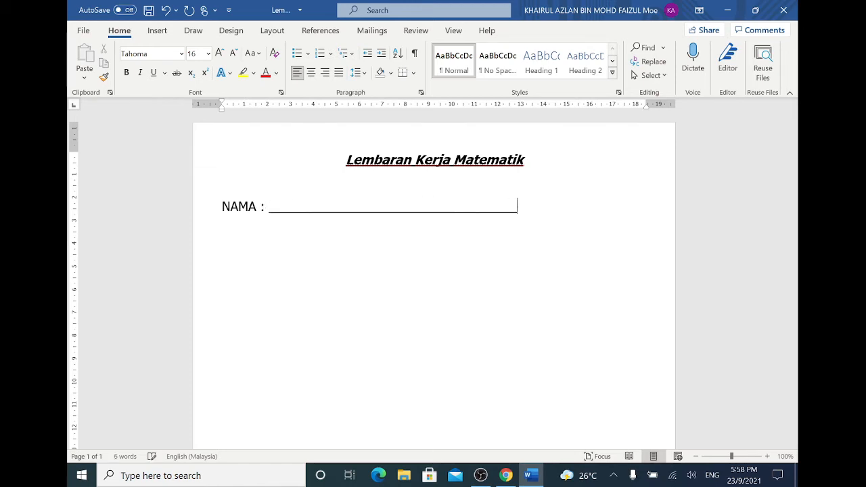
type("_______________")
key("BackSpace")
key("Return")
key("Return")
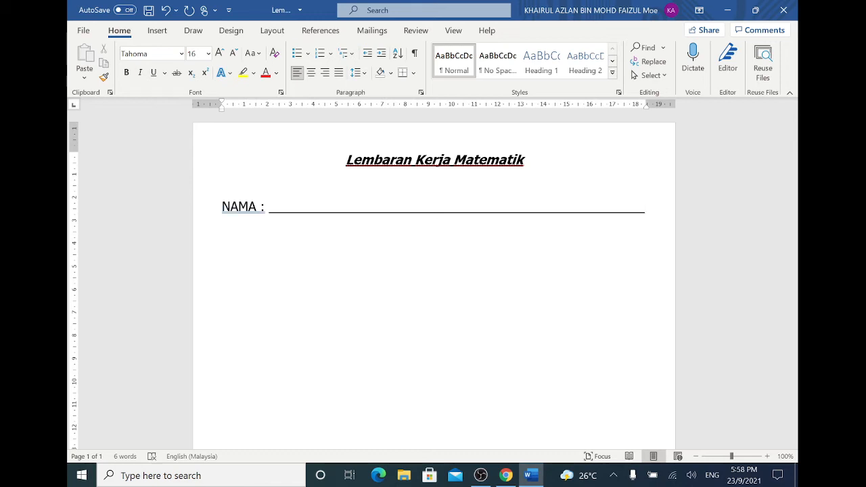
scroll(549, 221, "down", 2)
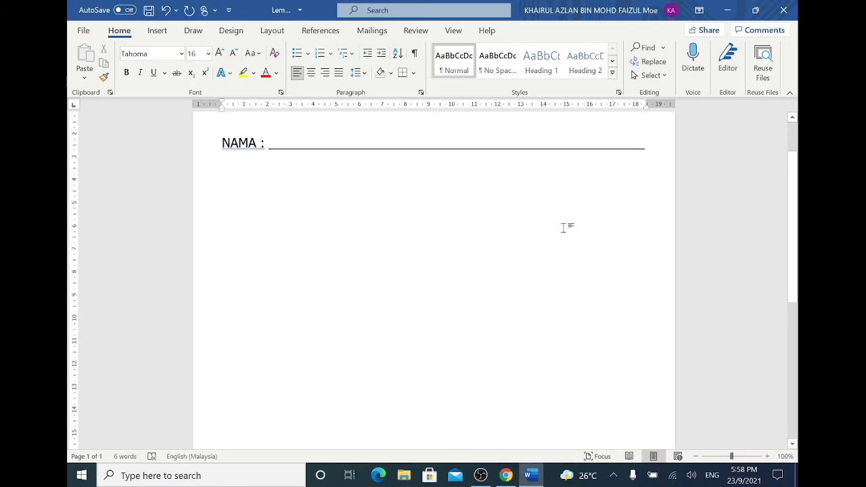
Step: Enter the instruction "Tuliskan nombor mengikut gambar yang disediakan." below the name line and add two line breaks after it
scroll(562, 228, "up", 1)
scroll(565, 228, "down", 1)
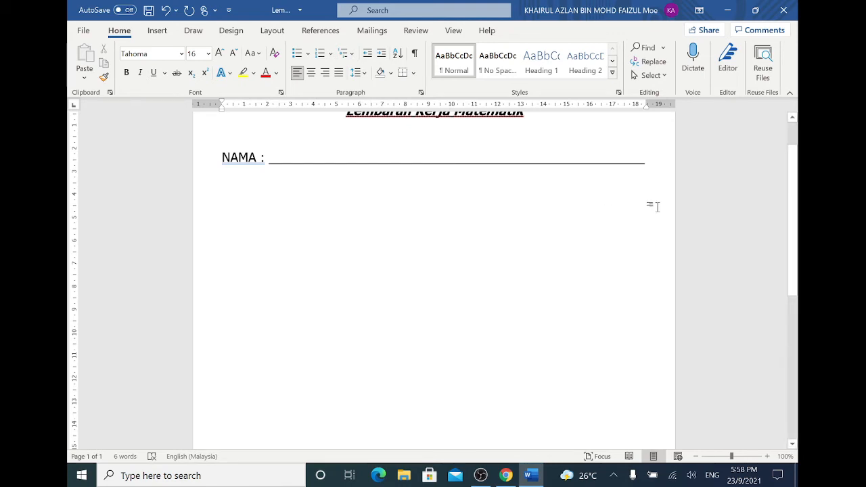
type("Tuli")
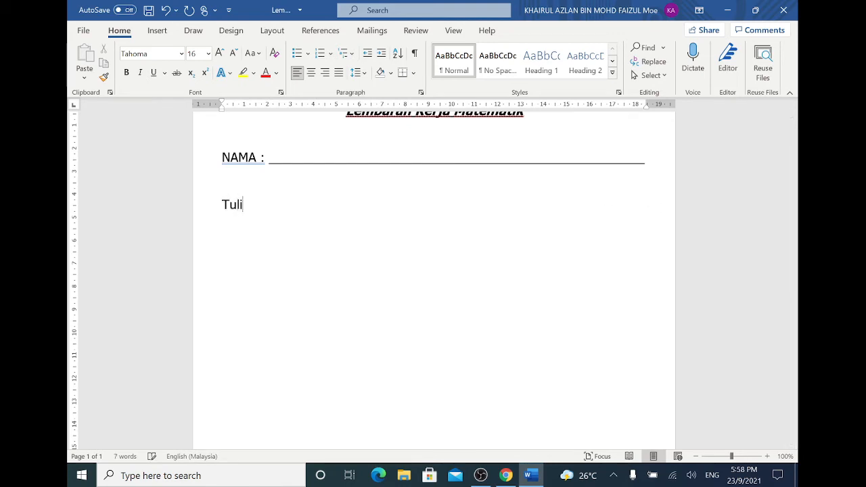
type("skan nombor")
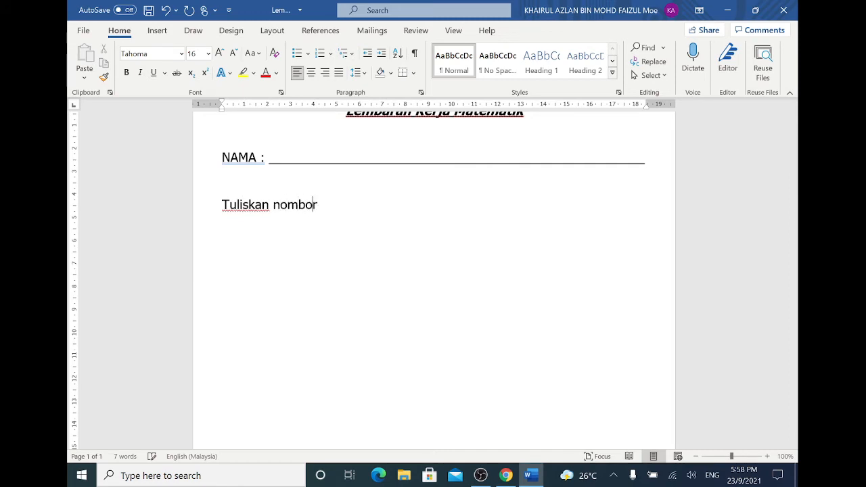
type(" mengikut g")
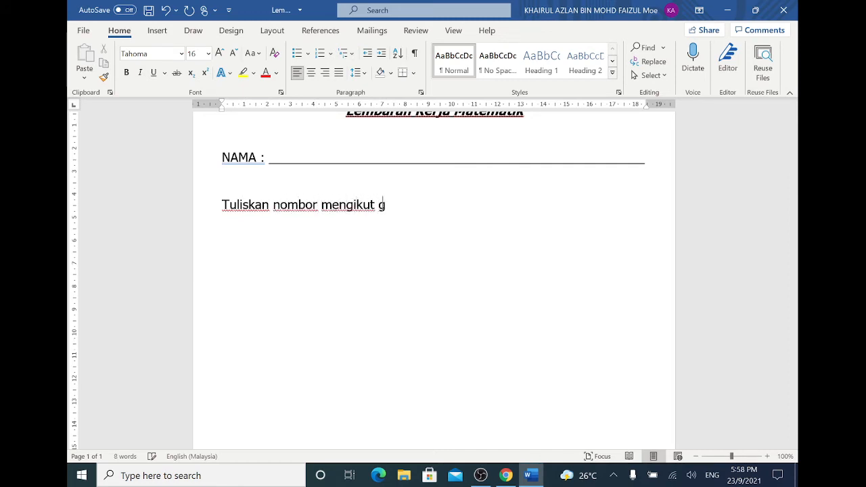
type("ambar yang di")
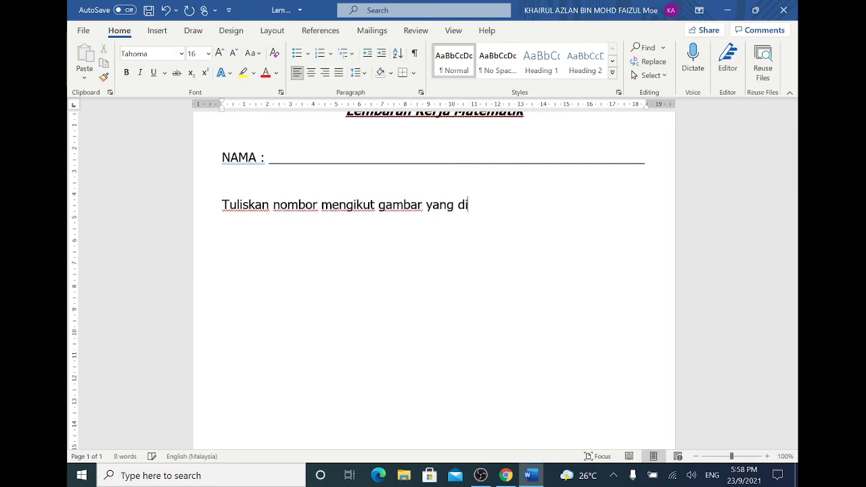
type("sediakan.")
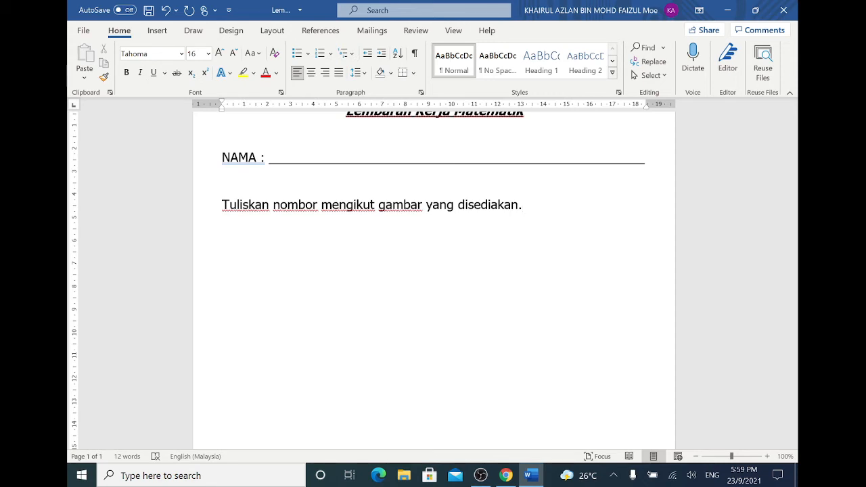
key("Return")
key("Return")
Step: Insert a table of two columns and two rows below the instruction and widen its first column to about four fifths of the table
scroll(434, 271, "down", 1)
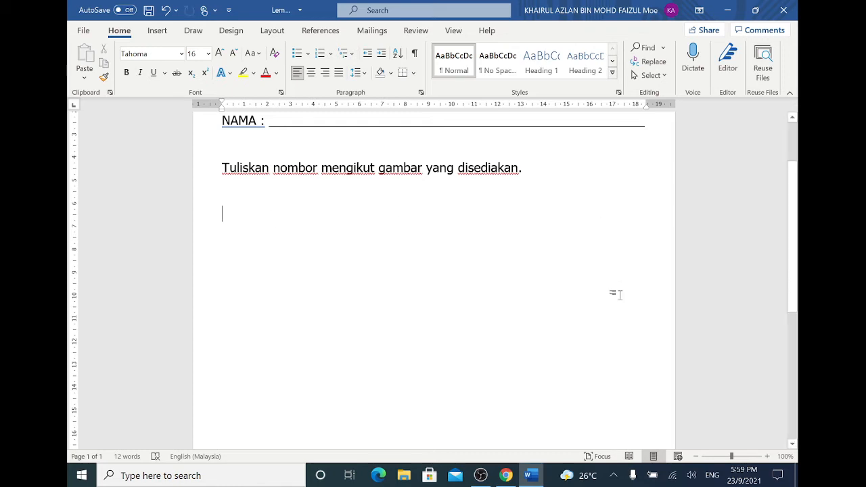
scroll(272, 217, "down", 3)
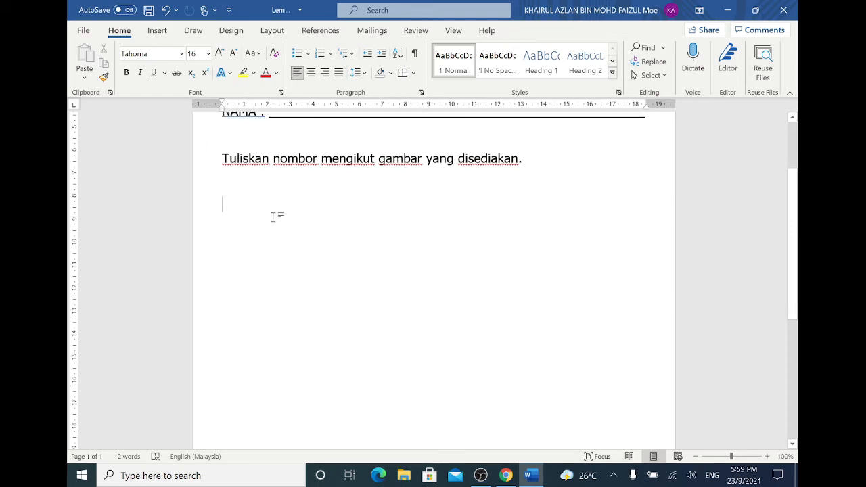
scroll(273, 216, "up", 1)
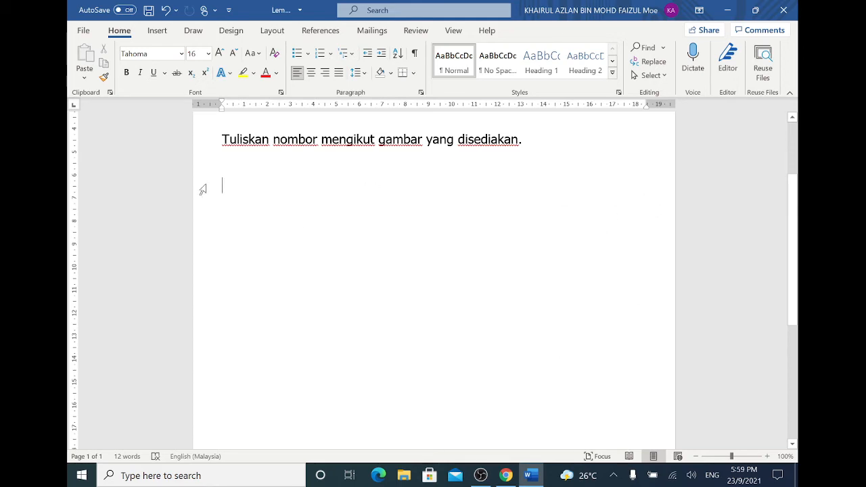
left_click(158, 34)
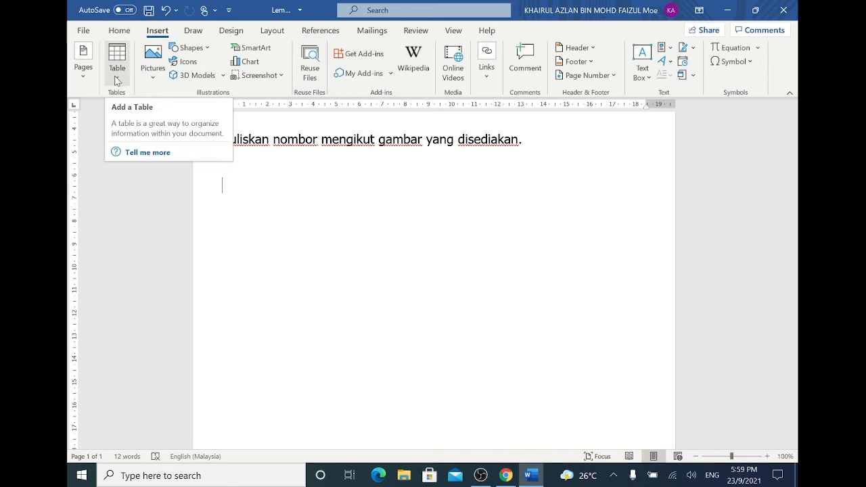
left_click(117, 81)
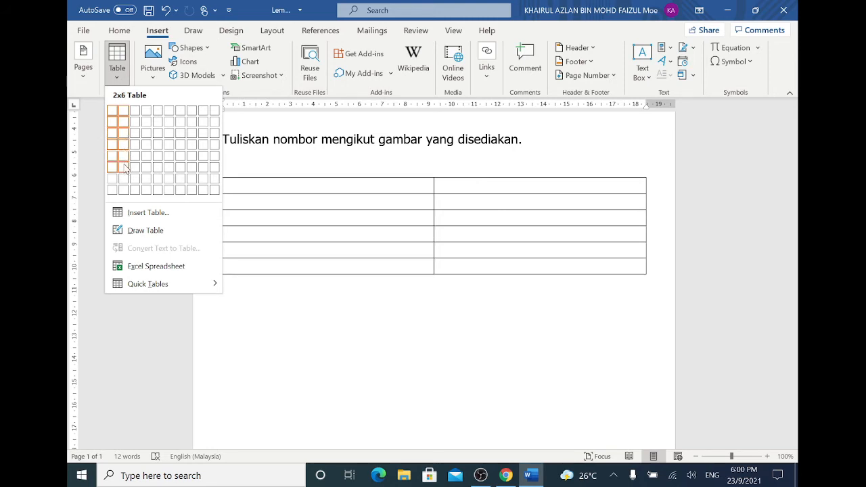
left_click(122, 126)
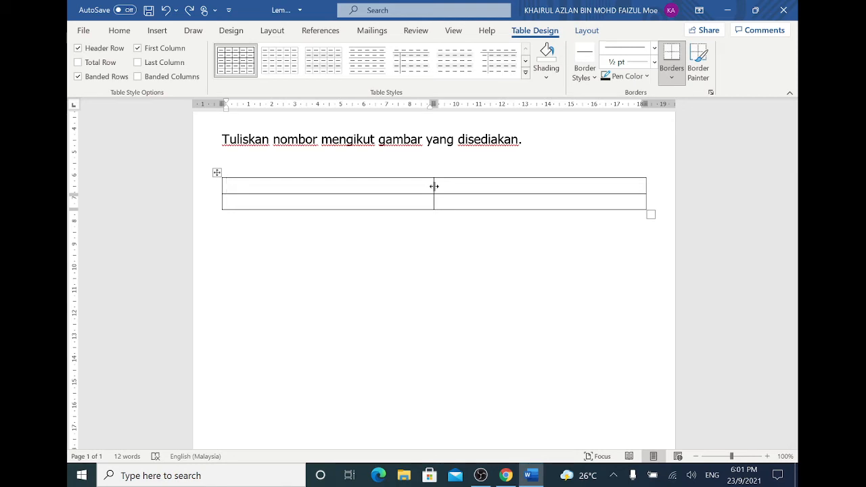
mouse_move(434, 186)
left_mouse_down()
mouse_move(584, 207)
mouse_move(472, 230)
mouse_move(439, 212)
mouse_move(572, 199)
mouse_move(526, 214)
mouse_move(572, 207)
mouse_move(565, 211)
left_mouse_up()
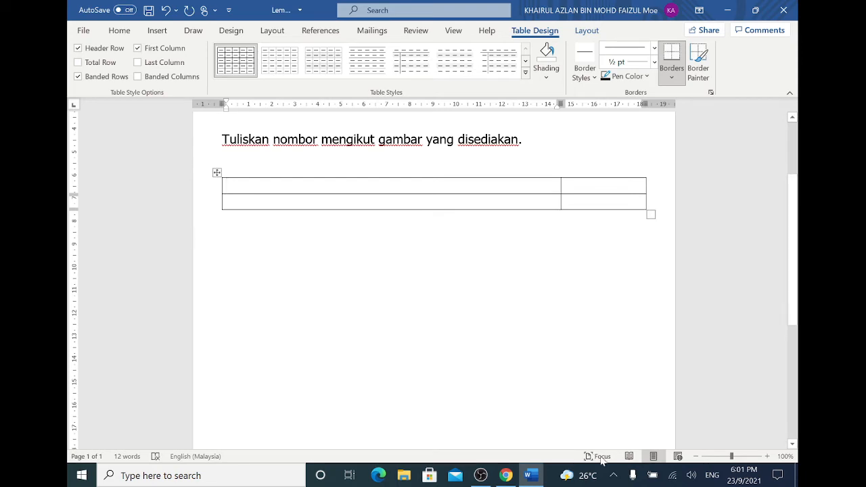
Step: Increase the height of both table rows to about 5 cm each
left_click(696, 456)
left_click(695, 456)
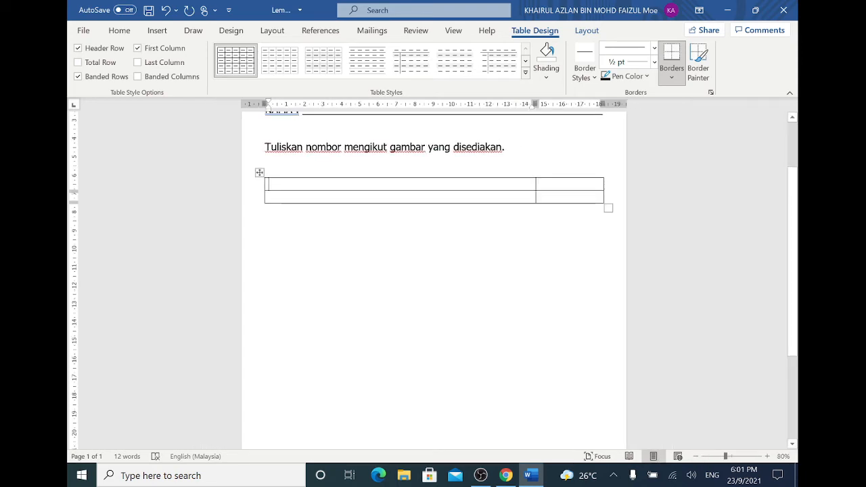
left_click(767, 457)
left_click(767, 456)
left_click(768, 456)
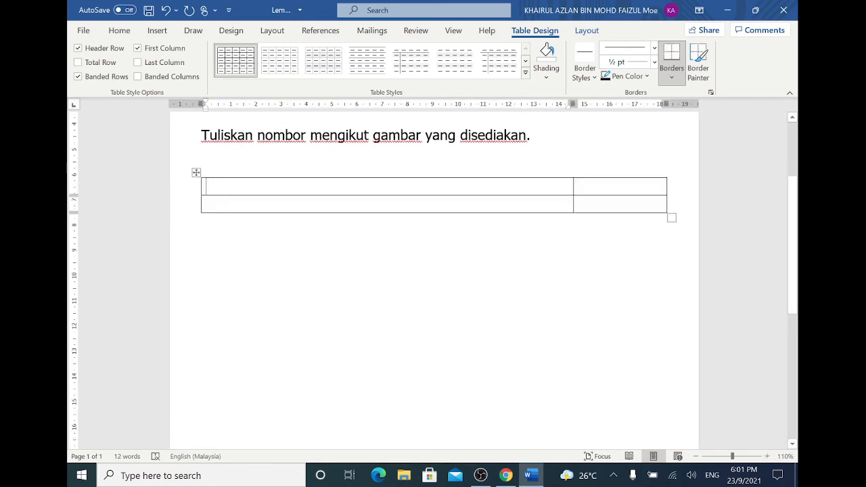
scroll(433, 271, "up", 1)
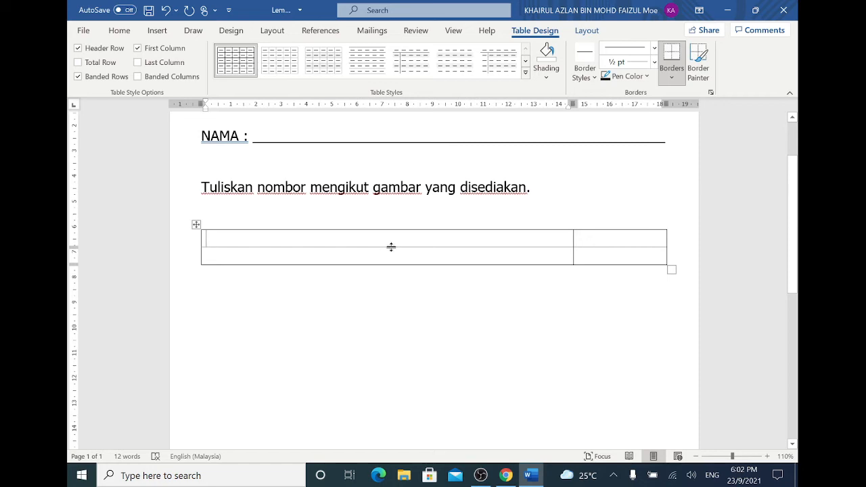
left_click_drag(391, 247, 391, 367)
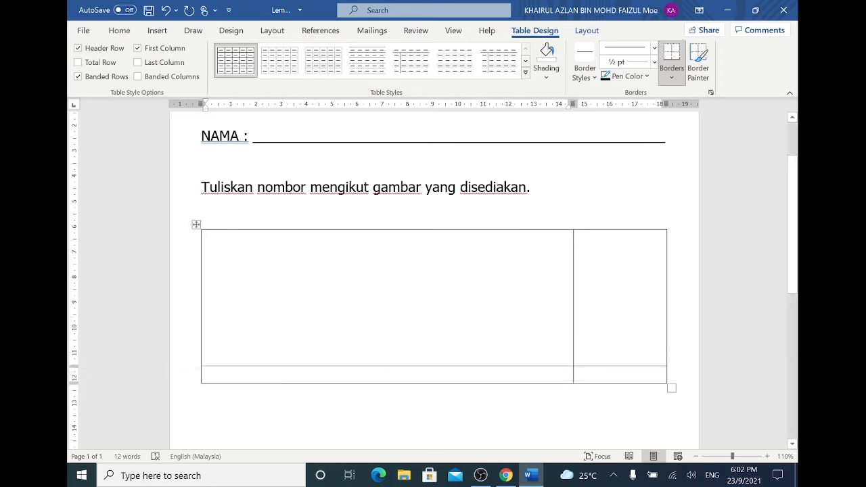
left_click_drag(796, 215, 796, 310)
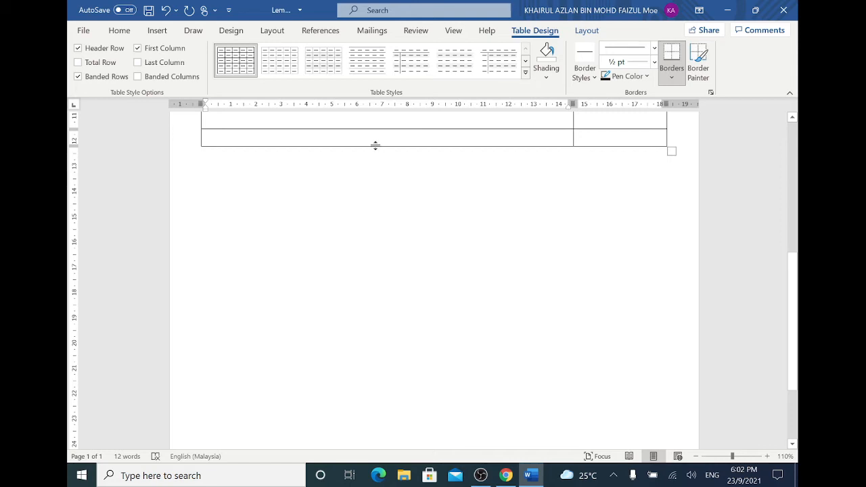
left_click_drag(376, 145, 379, 261)
scroll(382, 264, "up", 5)
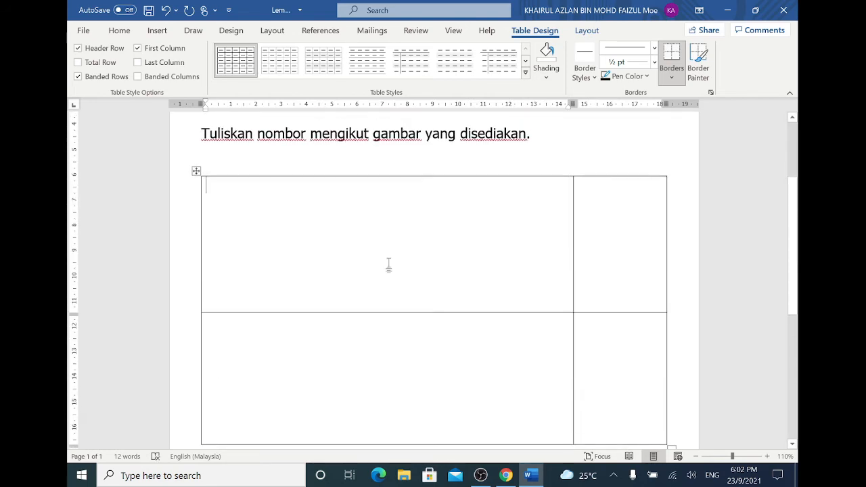
scroll(388, 264, "down", 2)
scroll(389, 265, "up", 1)
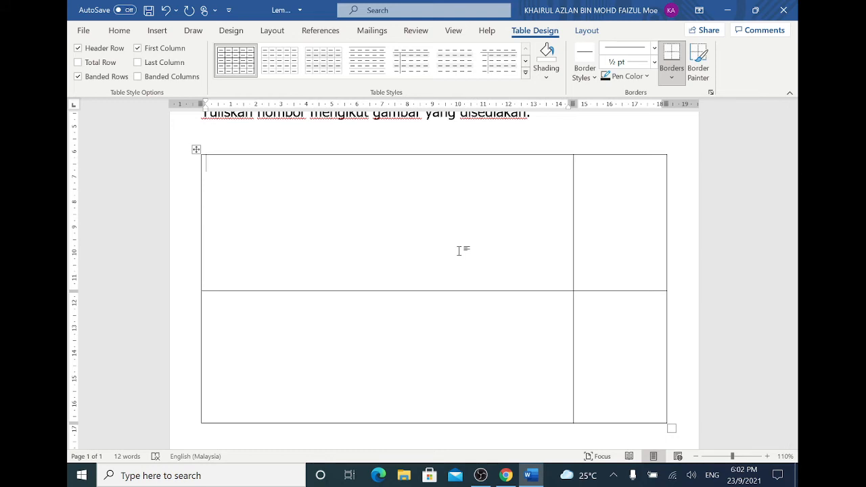
scroll(459, 250, "down", 1)
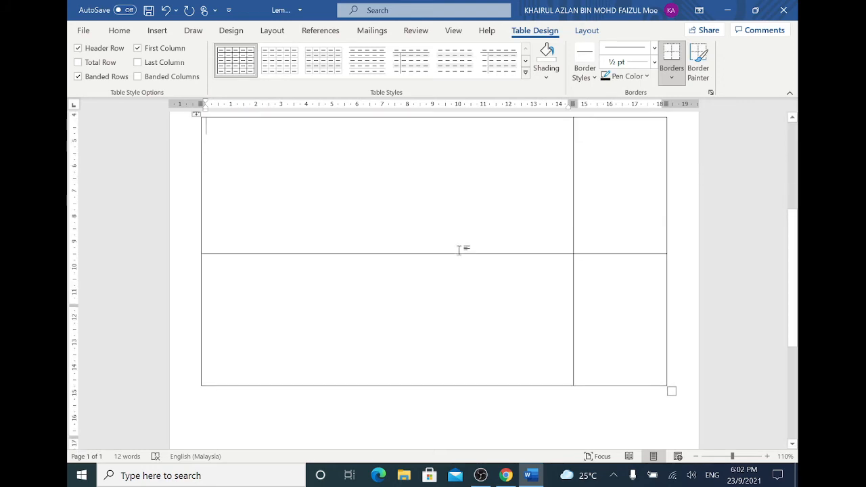
scroll(459, 250, "up", 2)
scroll(459, 250, "down", 1)
scroll(459, 250, "down", 3)
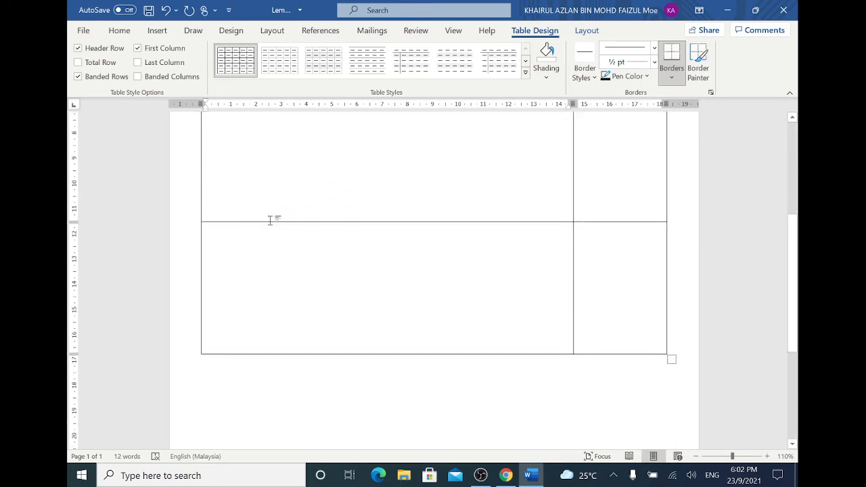
scroll(440, 202, "up", 3)
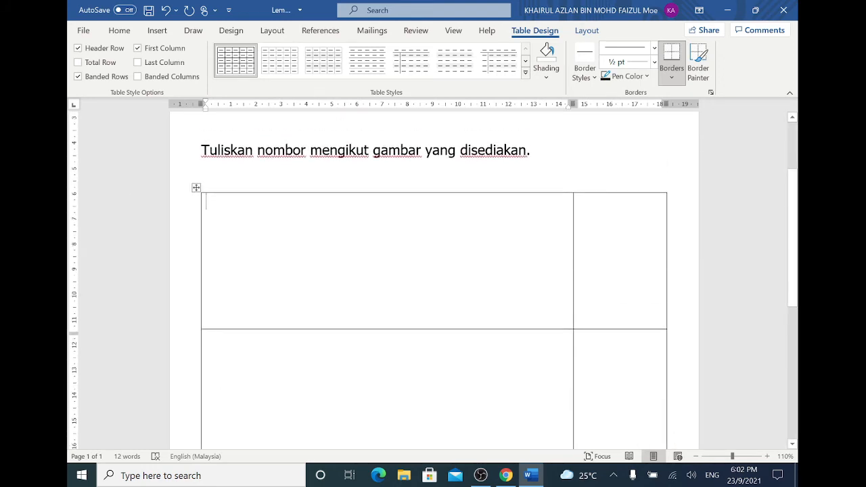
Step: Insert the "ice-cream" picture from the device's Documents folder on the blank line above the table
key("Up")
scroll(406, 190, "down", 2)
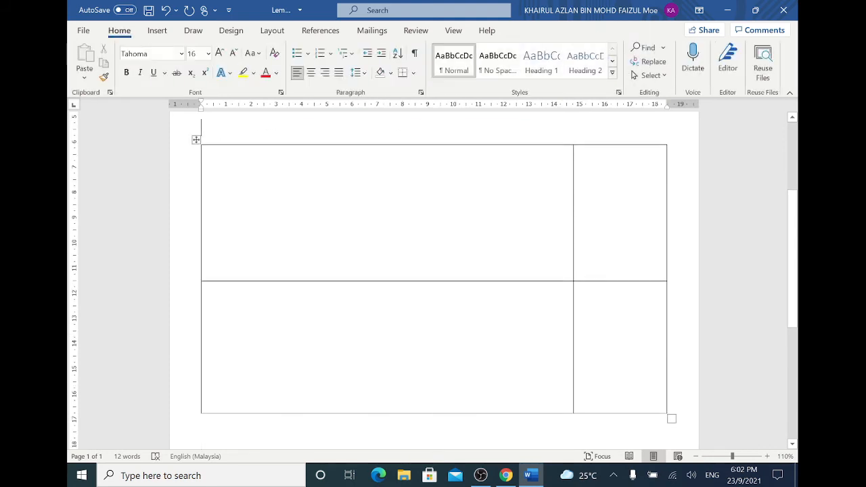
left_click(390, 160)
key("Up")
left_click(157, 31)
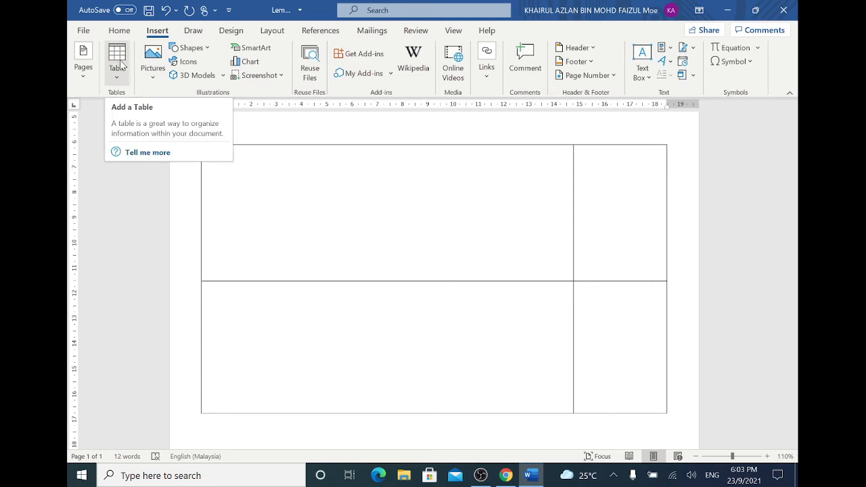
left_click(153, 71)
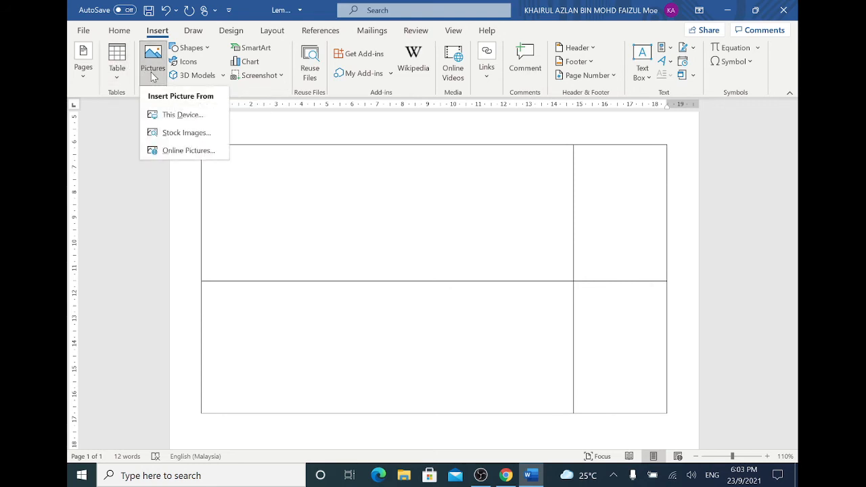
left_click(181, 116)
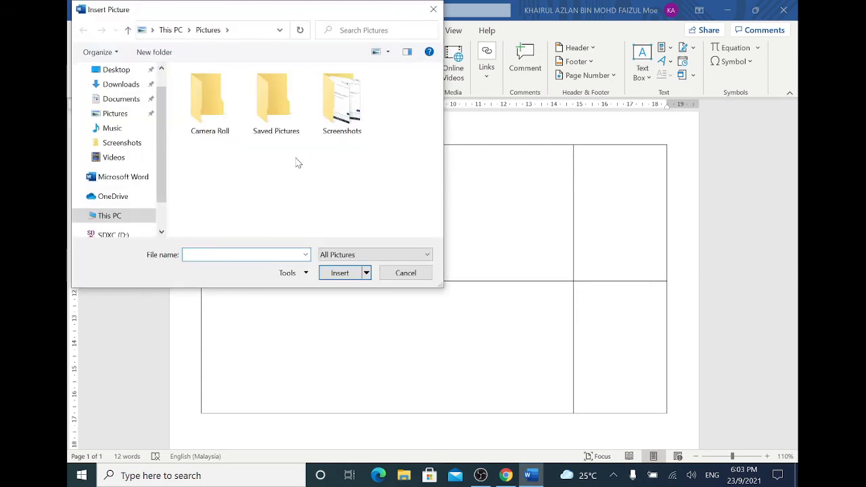
left_click(116, 102)
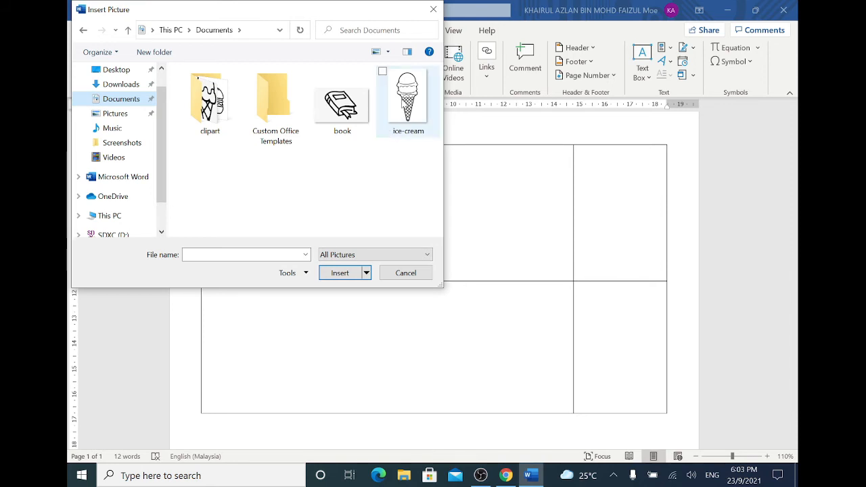
left_click(406, 91)
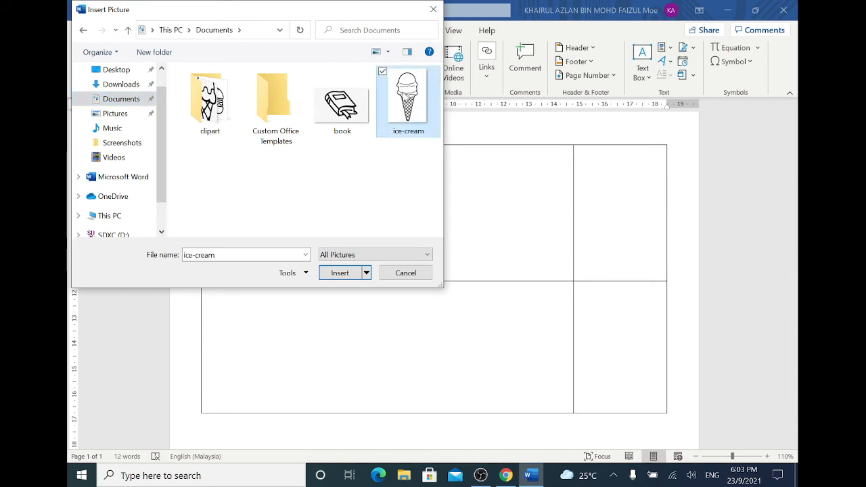
left_click(336, 274)
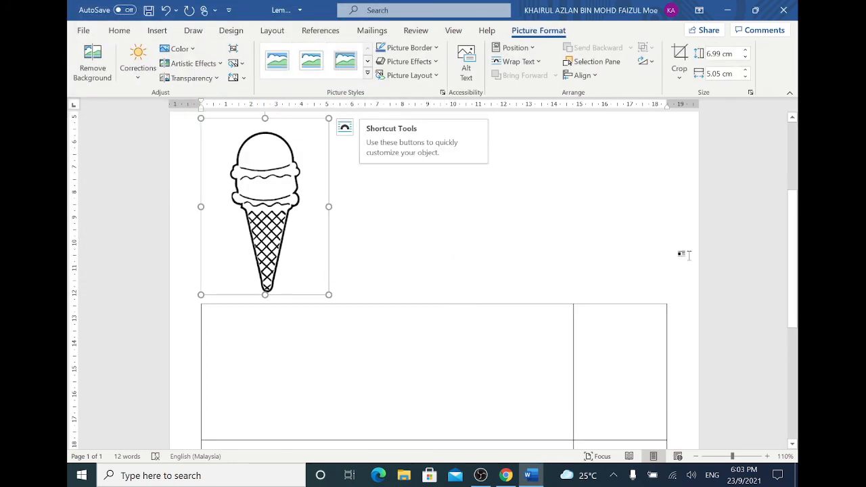
left_click_drag(796, 223, 797, 203)
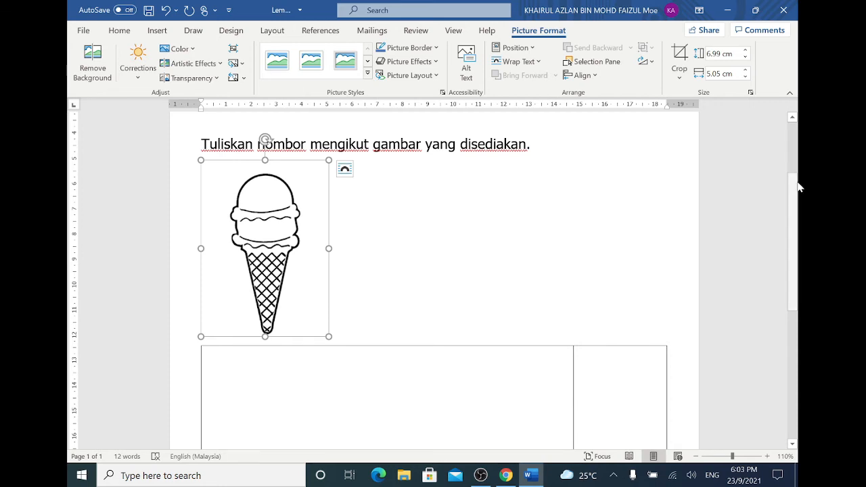
mouse_move(798, 187)
left_mouse_down()
mouse_move(798, 215)
mouse_move(798, 164)
mouse_move(798, 267)
mouse_move(799, 176)
mouse_move(799, 187)
left_mouse_up()
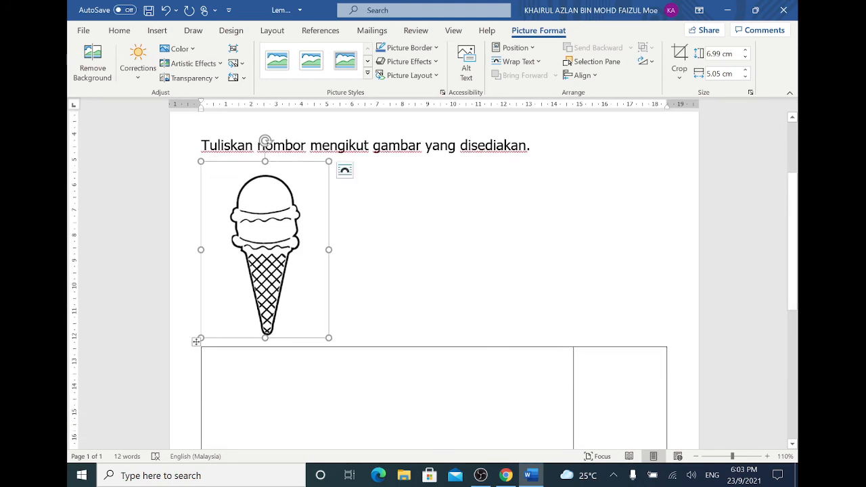
left_click_drag(797, 223, 798, 223)
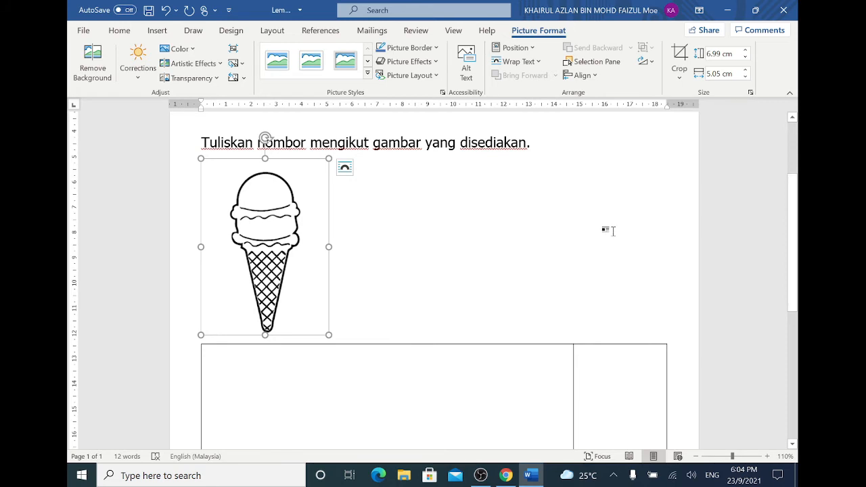
left_click_drag(796, 217, 797, 229)
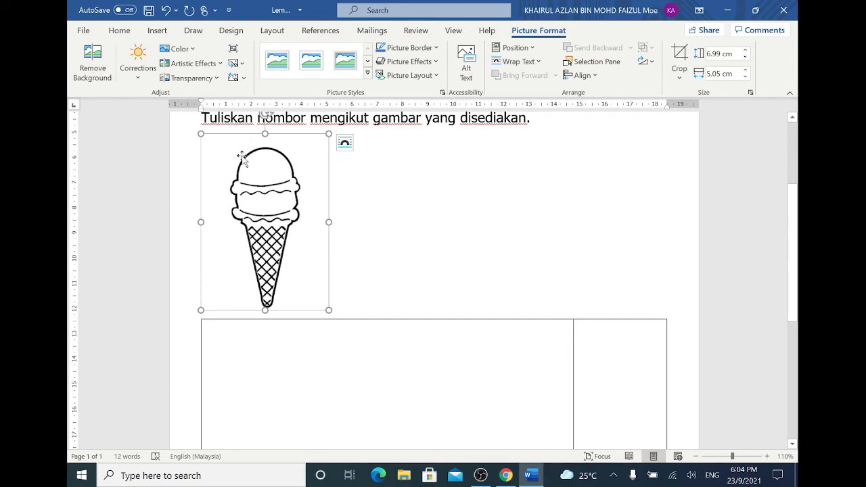
left_click(412, 186)
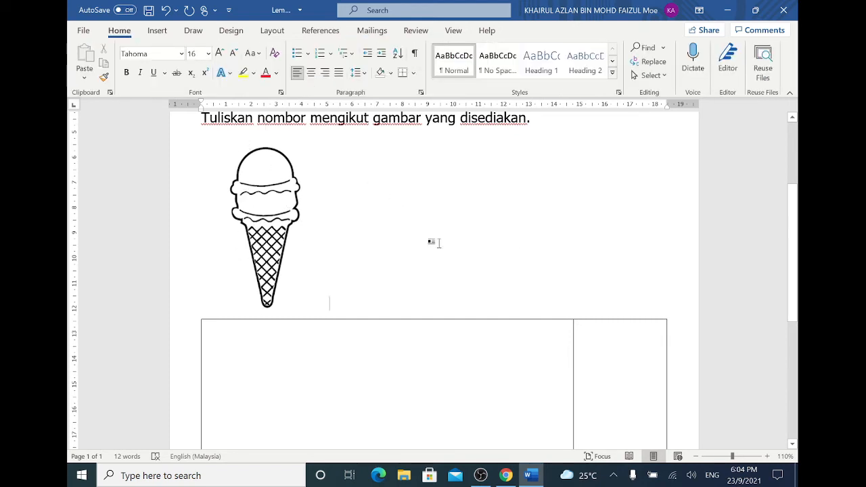
Step: Set the ice cream picture's text wrapping to In Front of Text
left_click(265, 196)
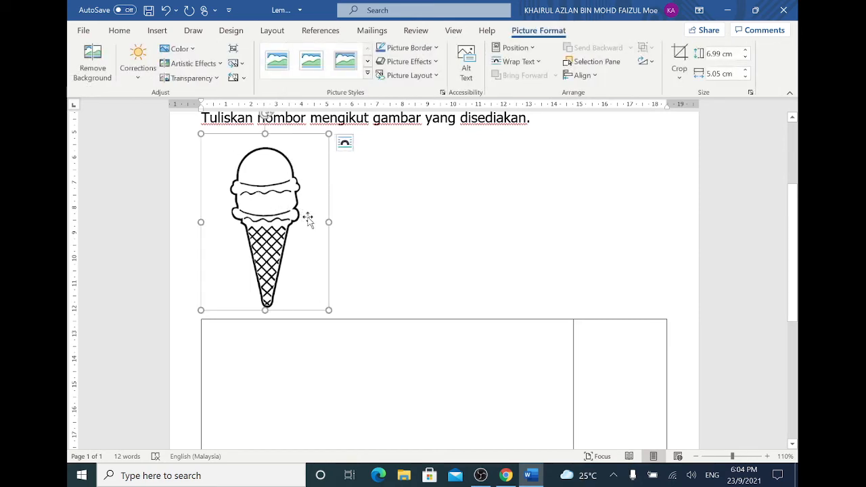
left_click(345, 145)
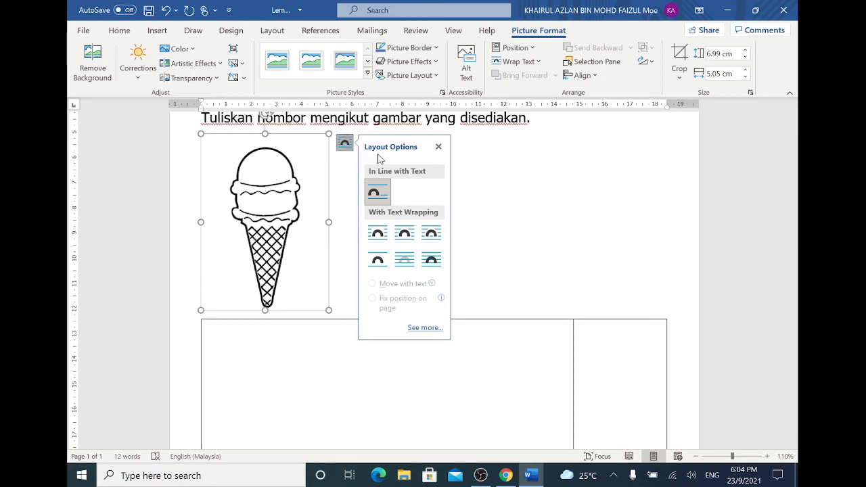
left_click(432, 260)
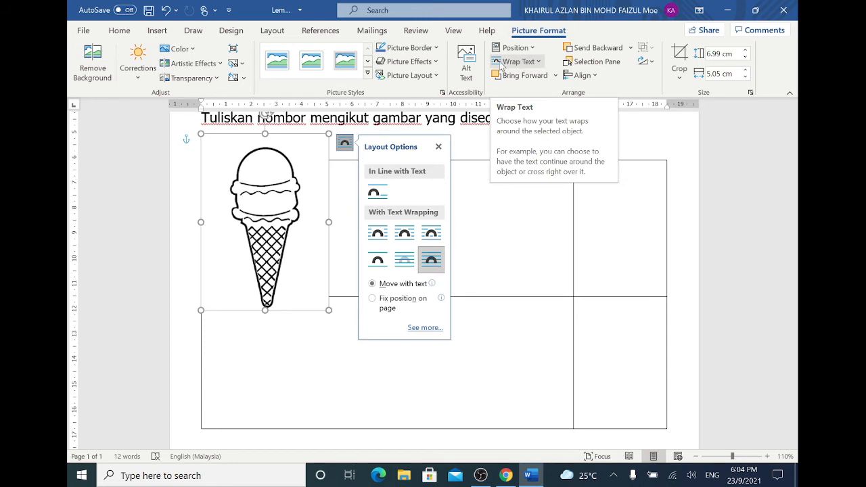
left_click(521, 62)
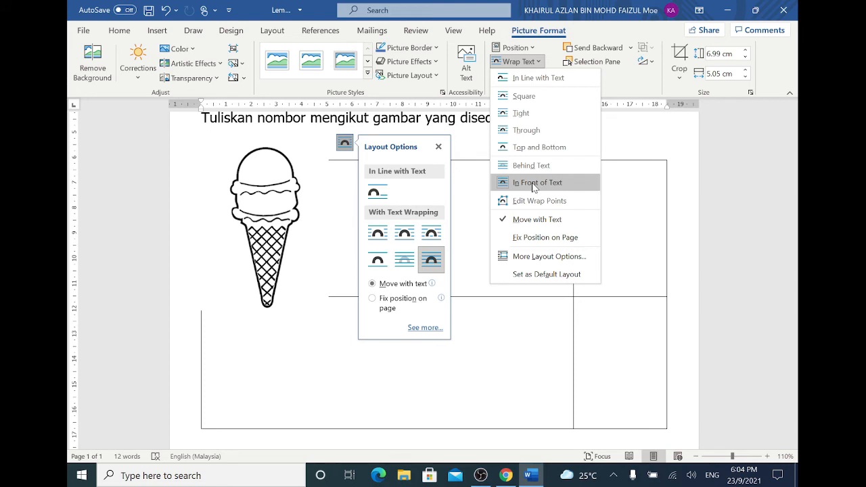
left_click(534, 183)
left_click(439, 147)
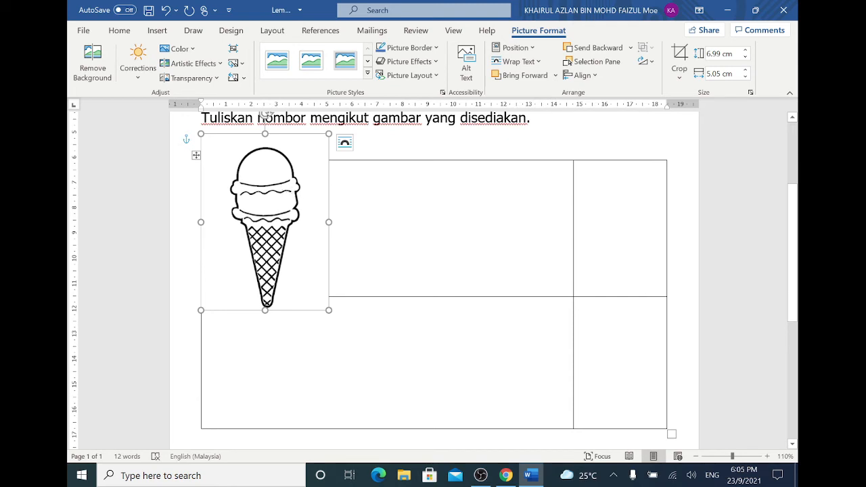
Step: Shrink the ice cream picture to about 2.7 cm high and 2 cm wide and place it in the upper-left corner of the first table cell
left_click_drag(274, 208, 340, 227)
left_click_drag(303, 259, 277, 238)
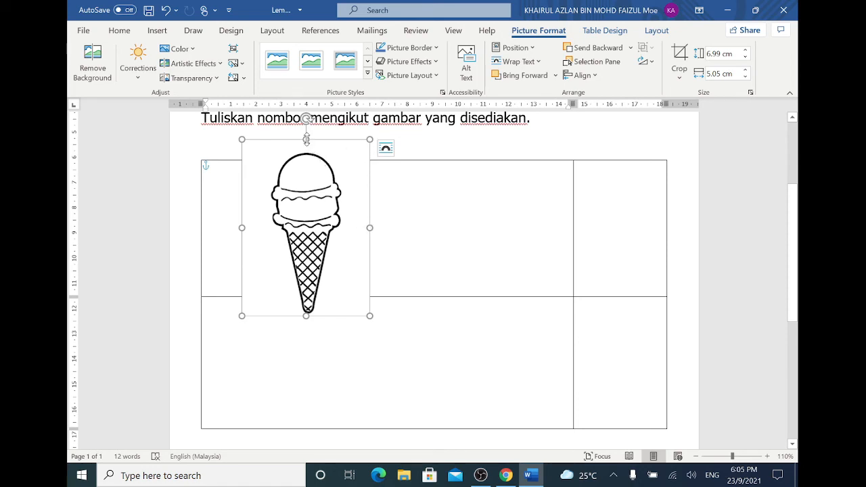
left_click_drag(306, 139, 307, 260)
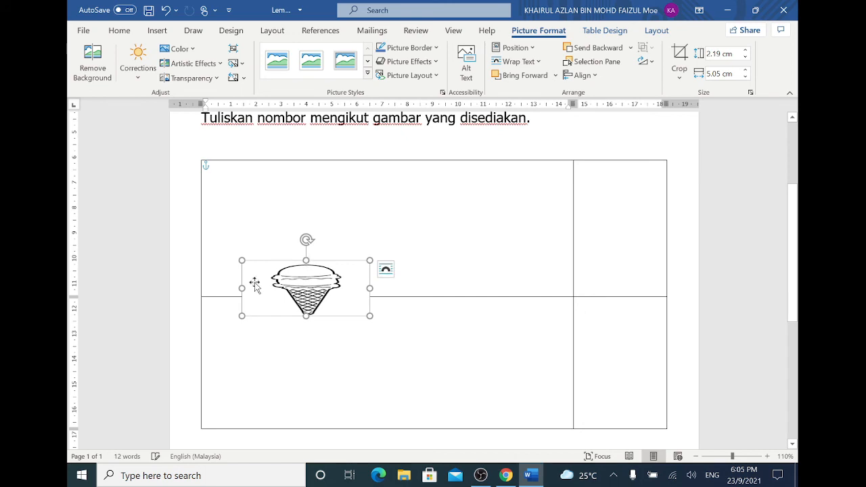
left_click_drag(242, 289, 329, 295)
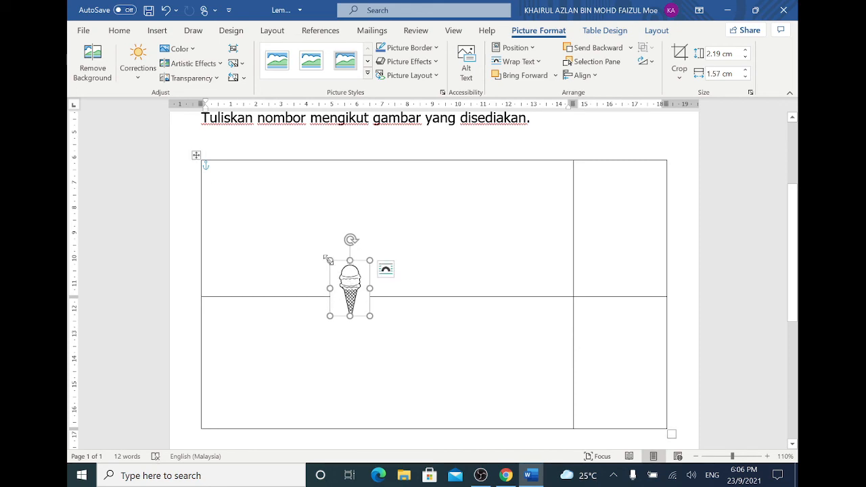
left_click_drag(328, 259, 334, 279)
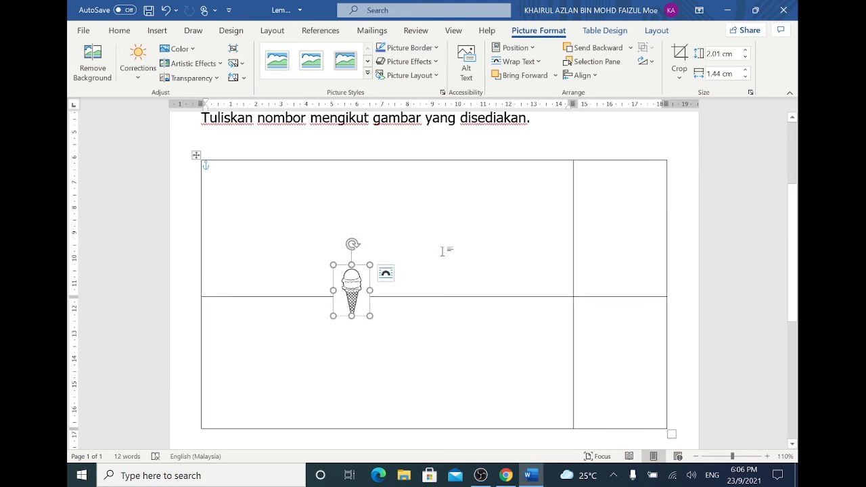
left_click_drag(348, 283, 235, 180)
left_click_drag(253, 215, 260, 232)
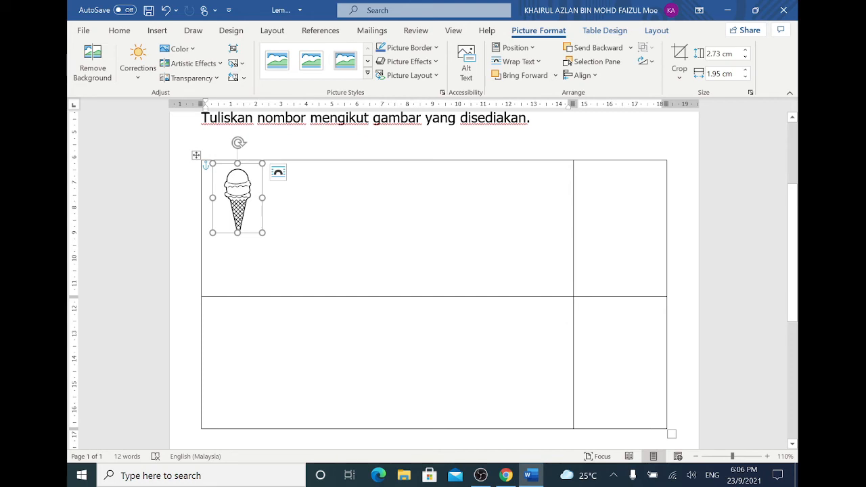
left_click(386, 144)
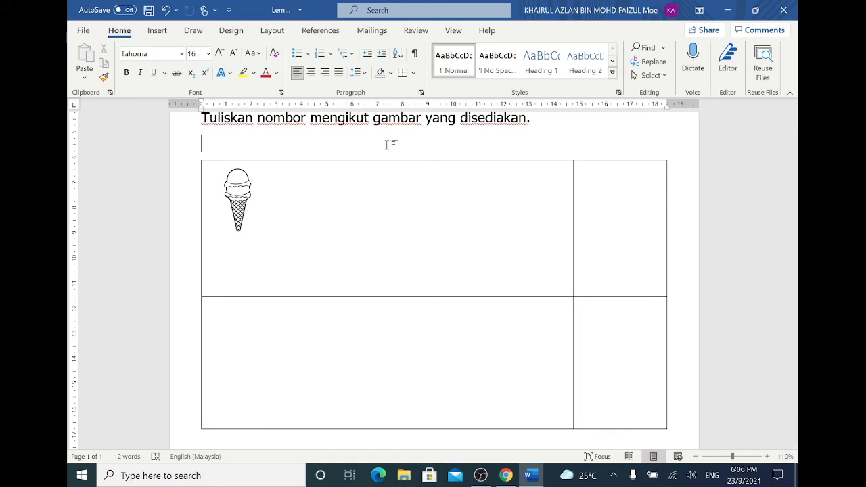
Step: Replace the instruction above the table with "Kira bilangan dalam gambar di bawah. Tuliskan nombor di ruang yang disediakan."
scroll(386, 144, "up", 2)
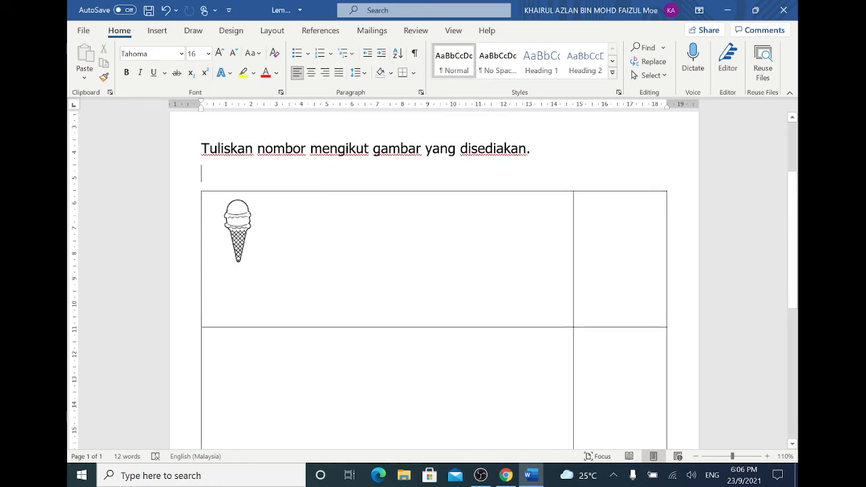
left_click_drag(532, 163, 197, 174)
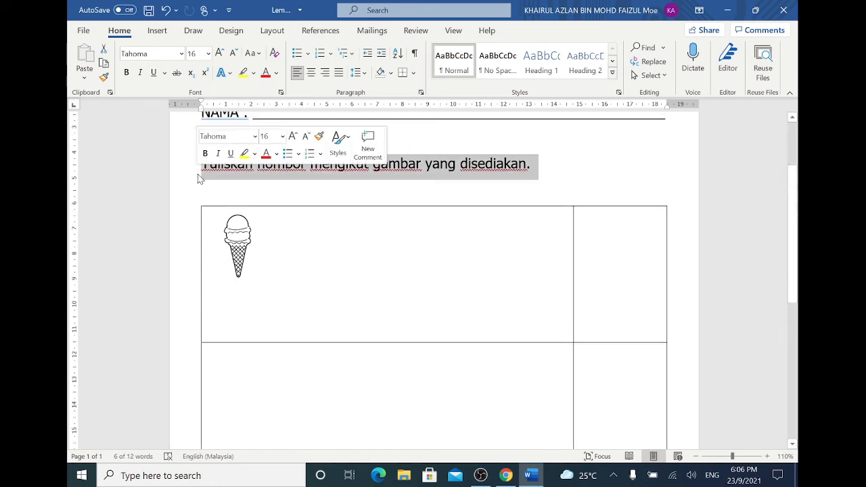
type("Kira bilangan ")
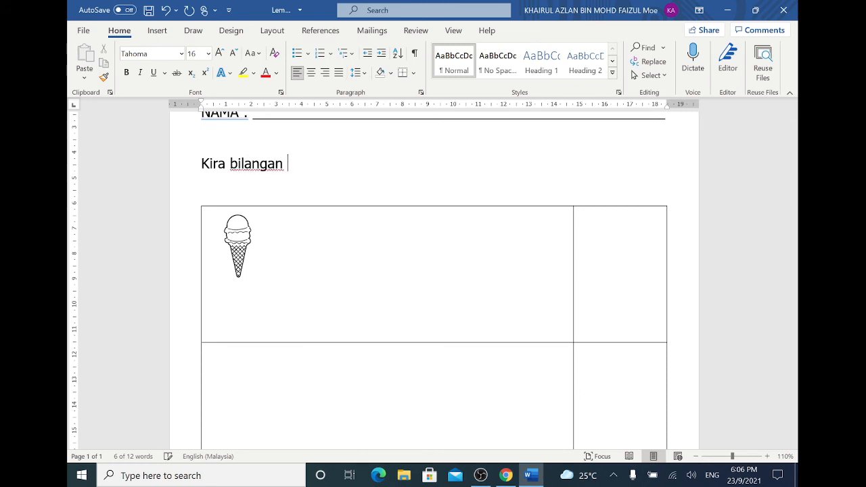
type("dalam gambar di ")
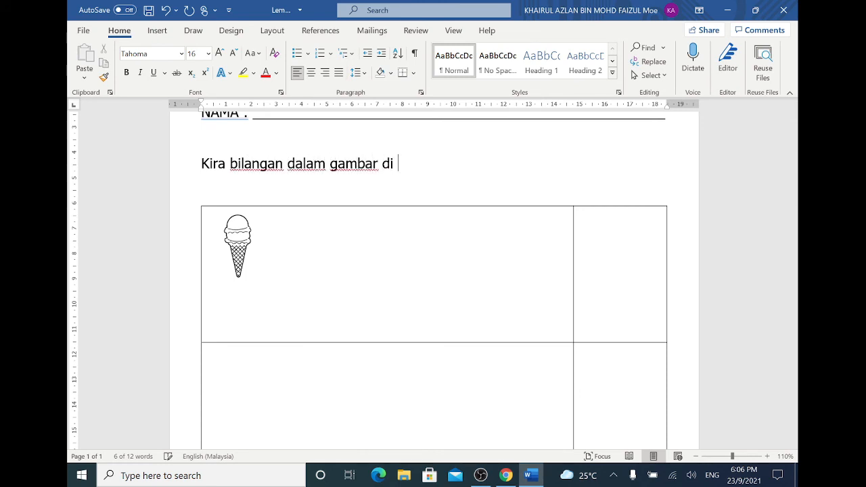
type("bawah. Tulis")
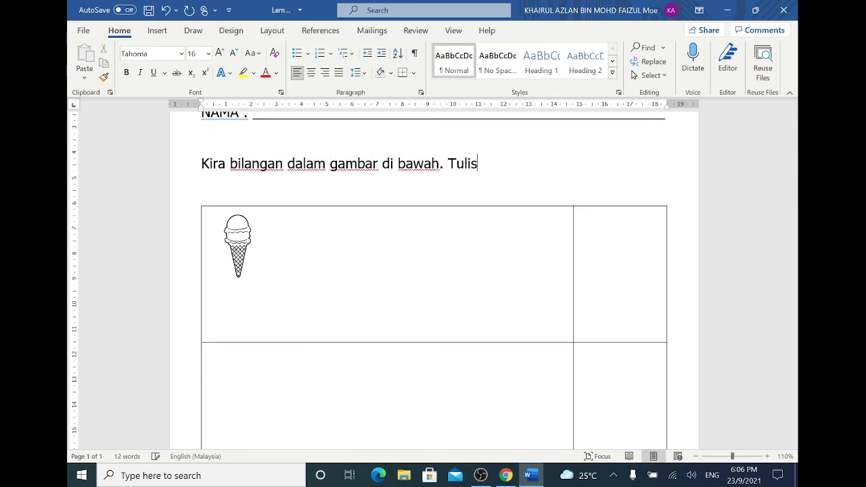
type("kan nombor di")
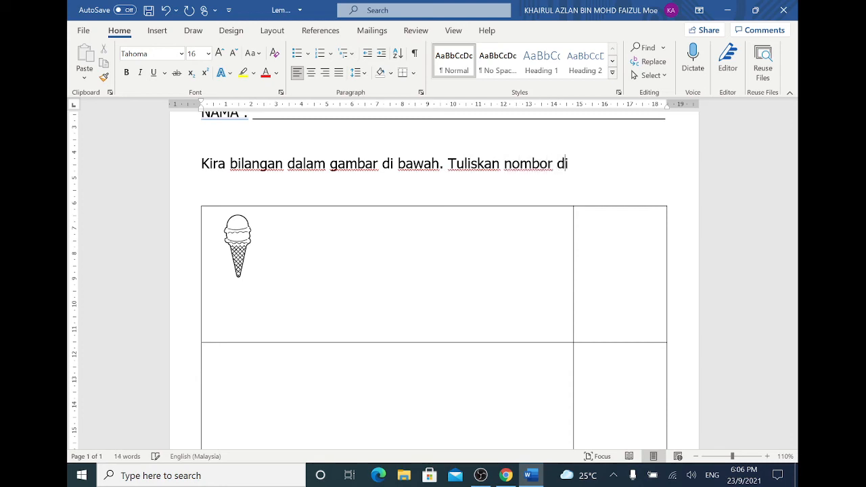
type(" s")
key("BackSpace")
type("ria")
key("BackSpace")
key("BackSpace")
type("uang yang disediakan.")
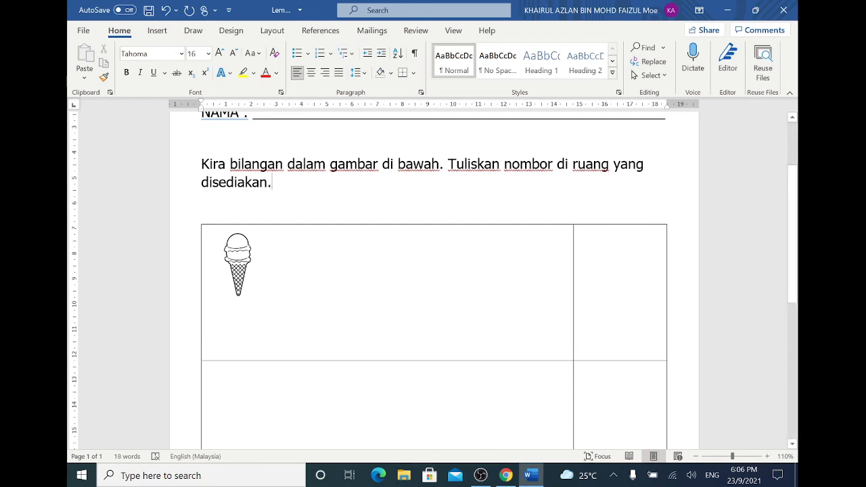
Step: Put the instruction's second sentence on its own line and insert "objek" after "bilangan" in the first sentence
left_click(447, 164)
key("Return")
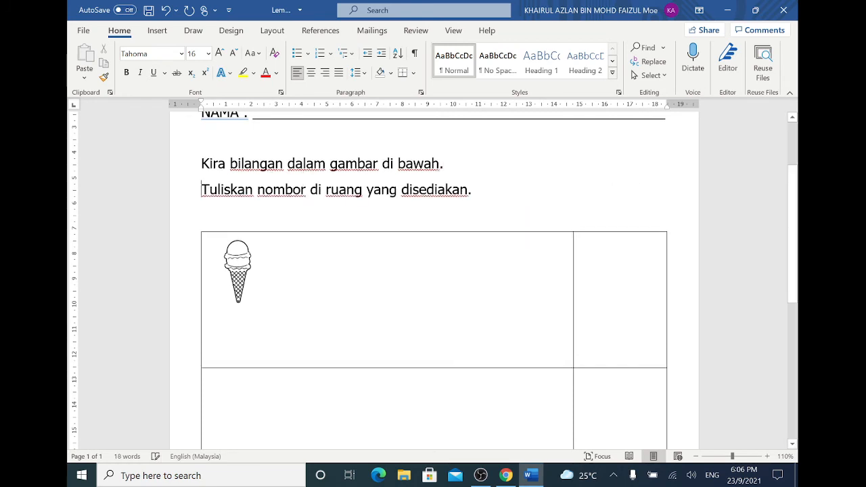
scroll(433, 284, "down", 2)
scroll(433, 285, "up", 2)
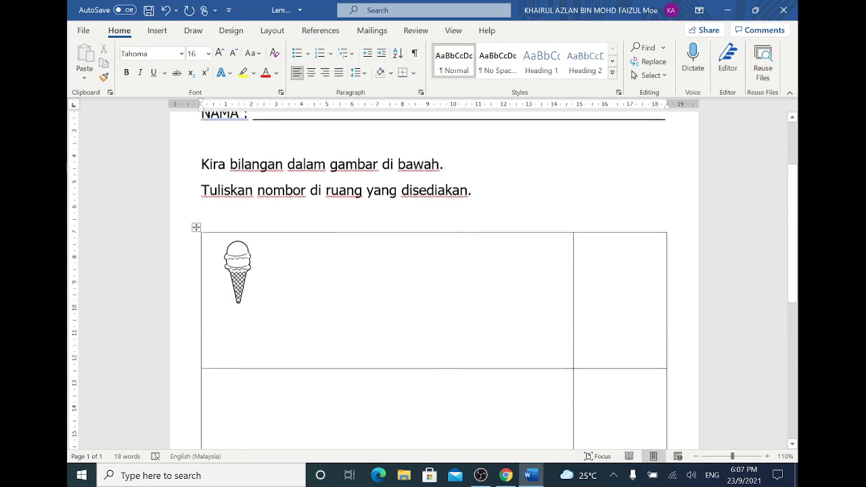
left_click(288, 167)
type("objek")
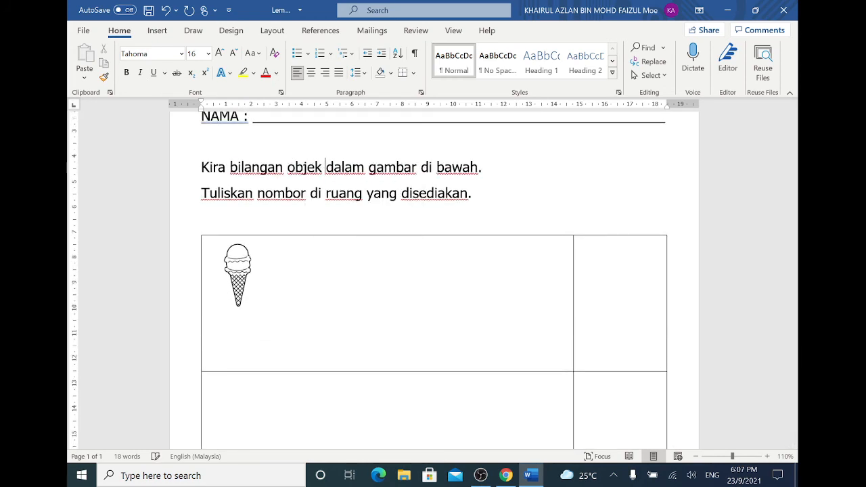
Step: Copy the ice cream picture in the first table cell
left_click(441, 280)
scroll(468, 248, "down", 2)
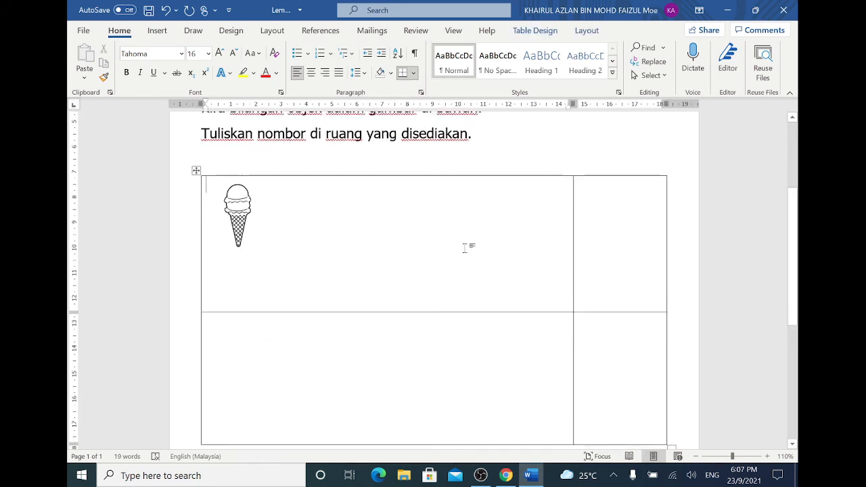
left_click(239, 188)
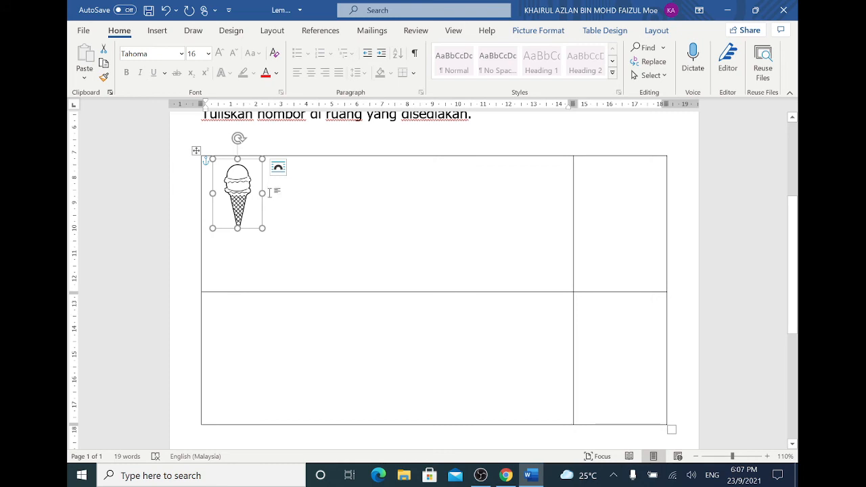
left_click(389, 193)
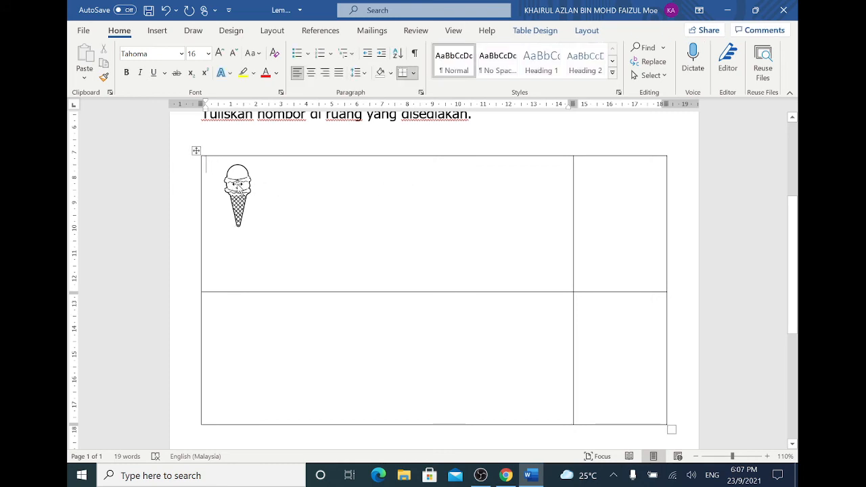
left_click(238, 185)
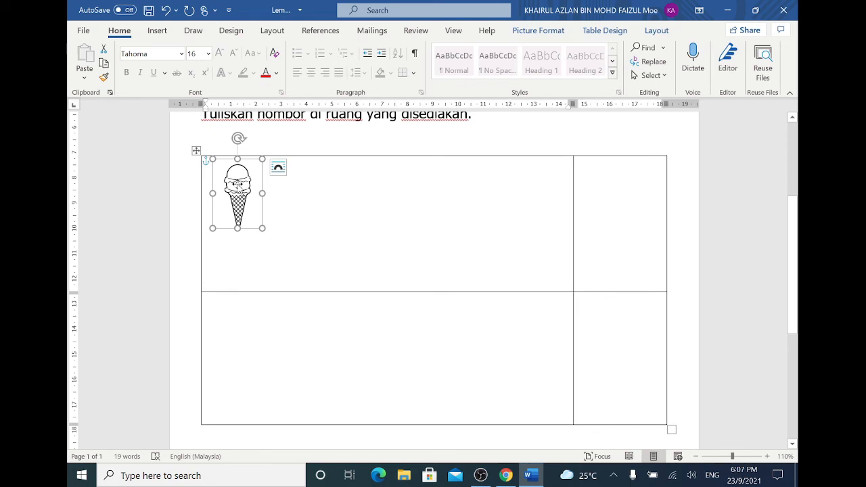
right_click(237, 185)
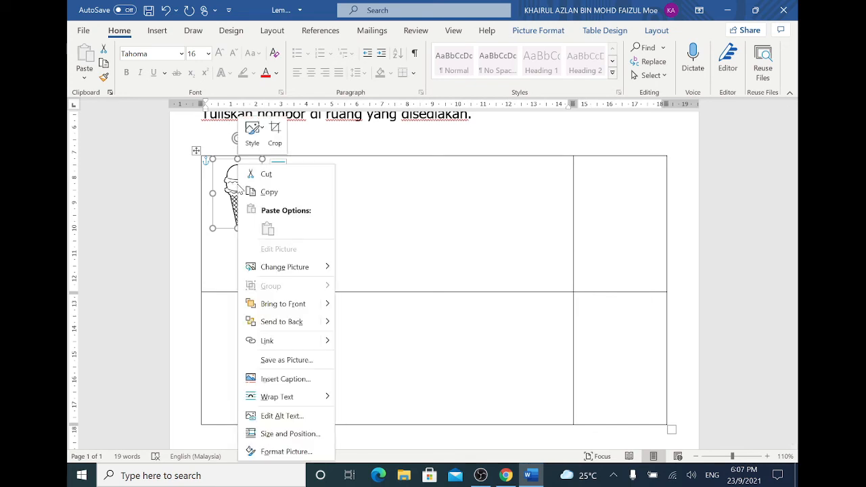
left_click(276, 194)
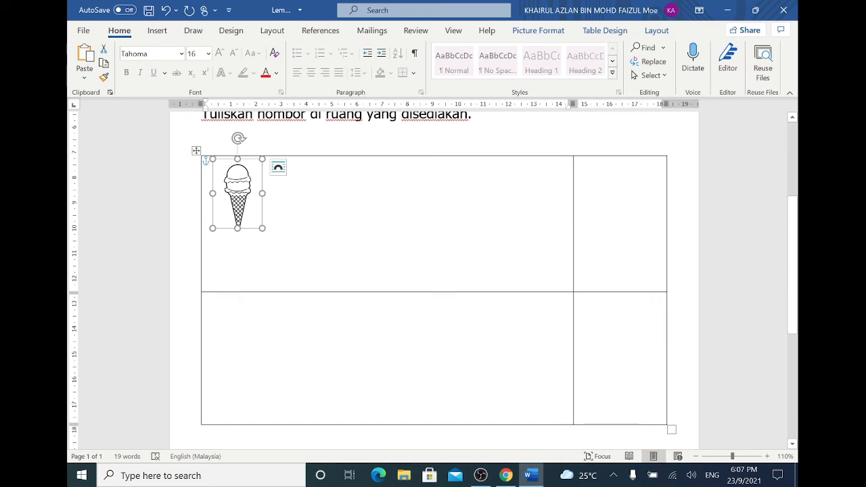
Step: Paste the ice cream on the blank line above the table and place the copy diagonally below and right of the original in the first cell
left_click(379, 140)
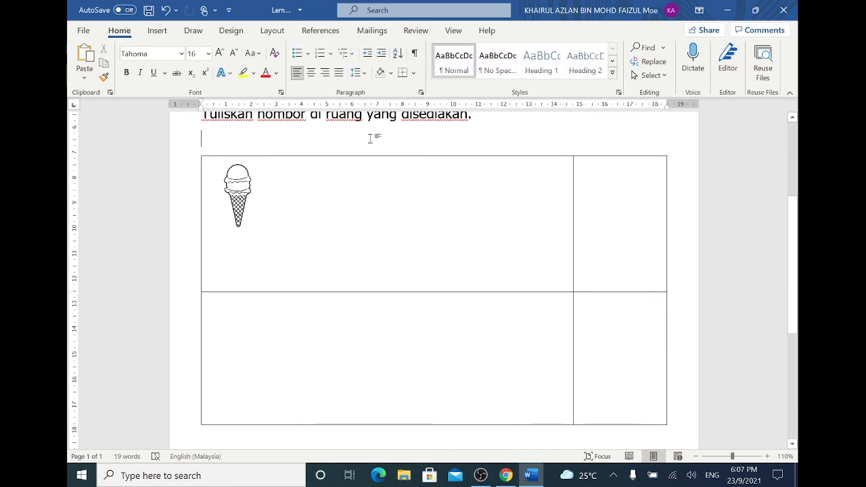
right_click(212, 143)
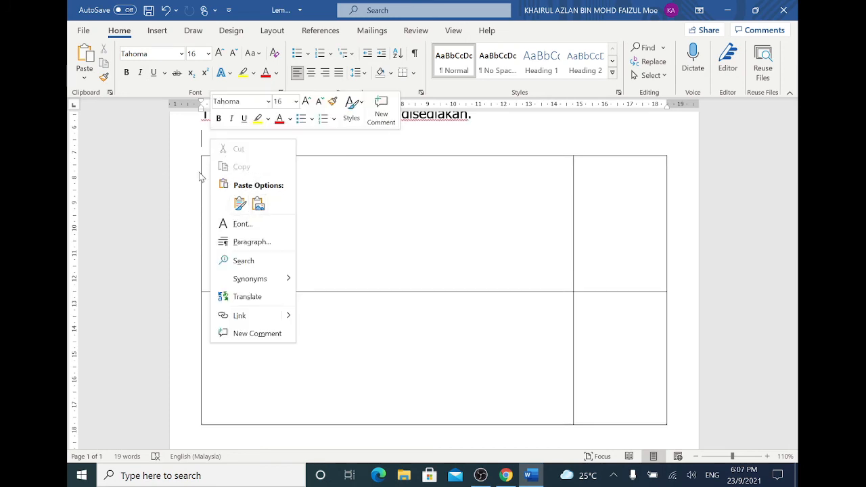
left_click(258, 204)
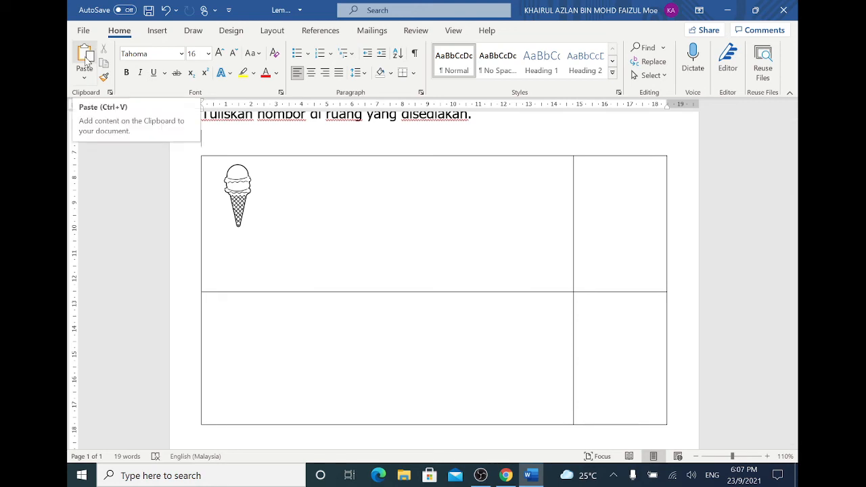
left_click(85, 56)
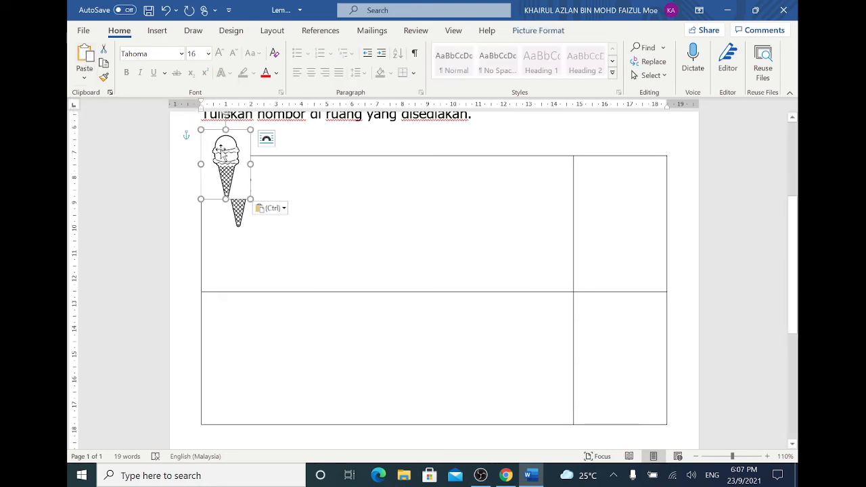
left_click_drag(226, 155, 240, 179)
left_click_drag(267, 205, 275, 232)
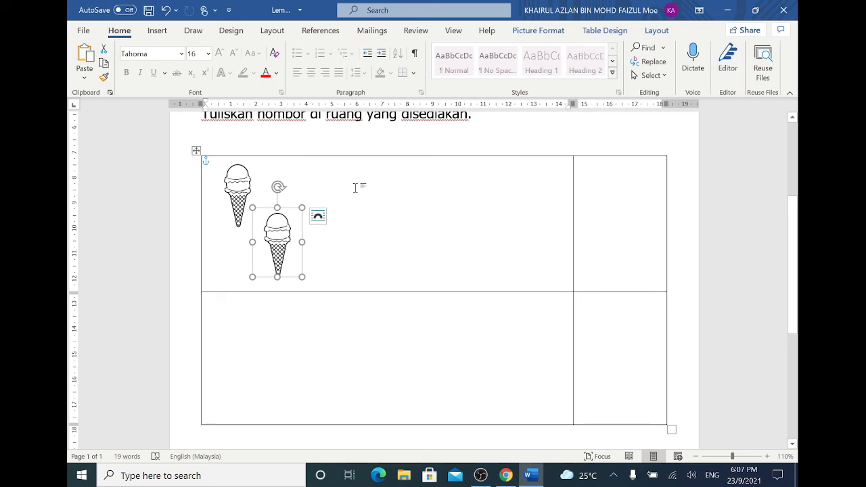
Step: Add a third ice cream copy and place it in the first cell, level with the original and right of the second one
right_click(285, 222)
left_click(313, 192)
left_click(332, 141)
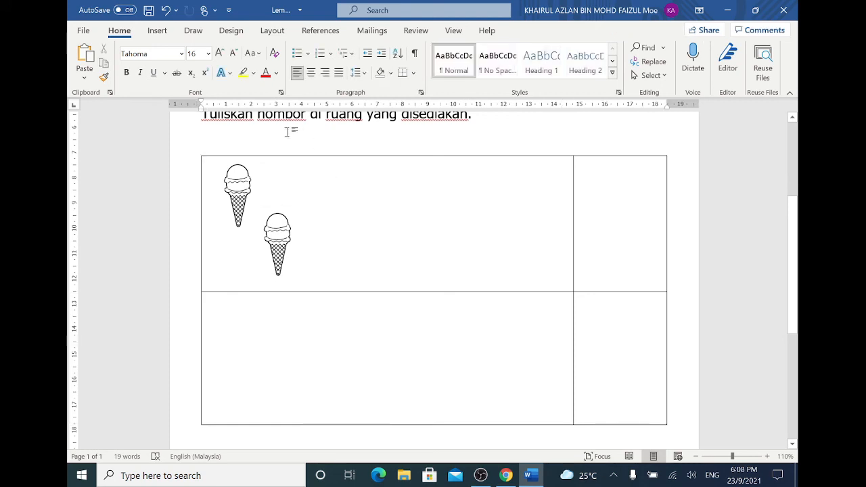
left_click(85, 56)
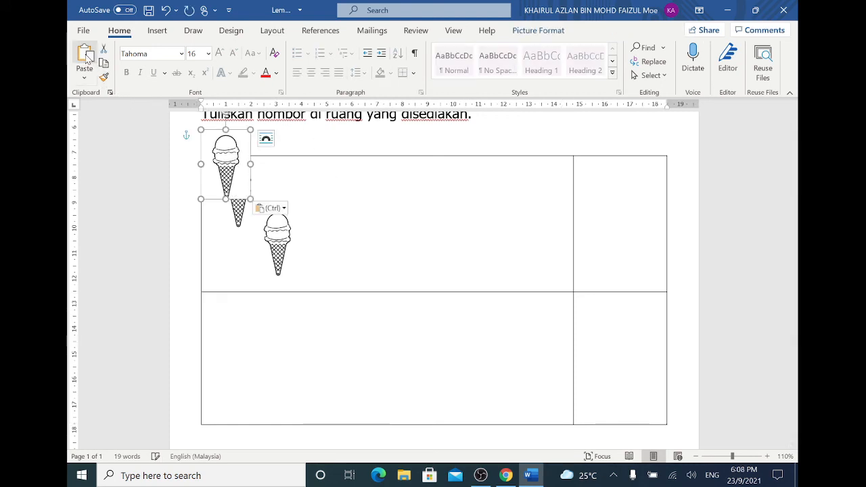
left_click_drag(232, 153, 320, 176)
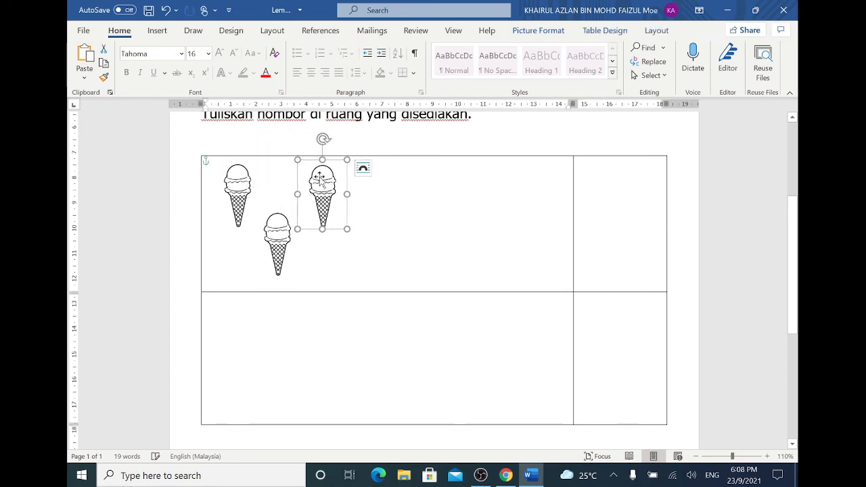
right_click(320, 175)
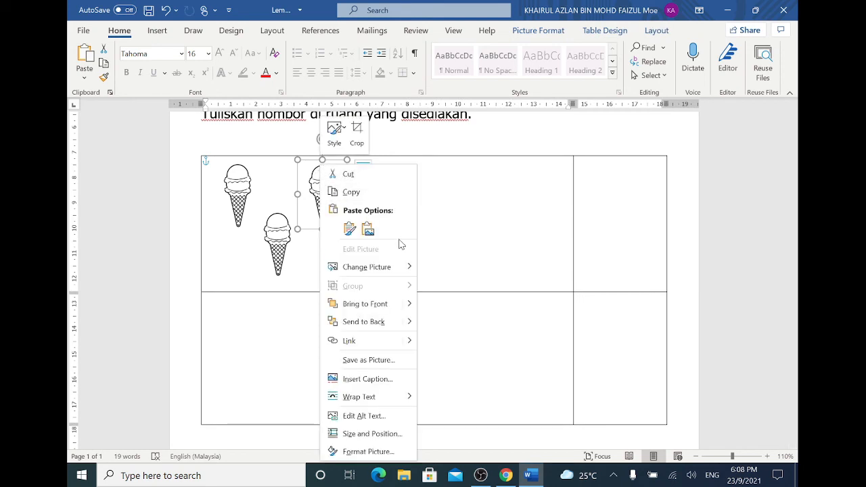
left_click(350, 192)
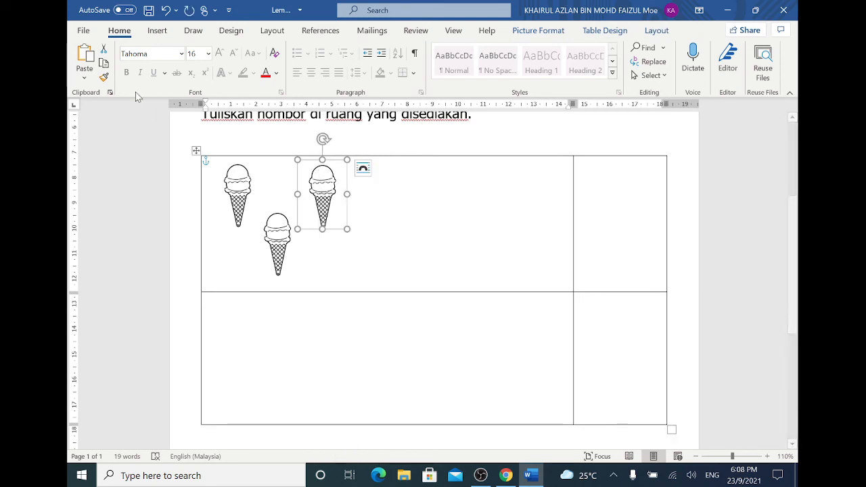
left_click(84, 58)
left_click_drag(239, 191, 351, 220)
key("ctrl+z")
key("ctrl+z")
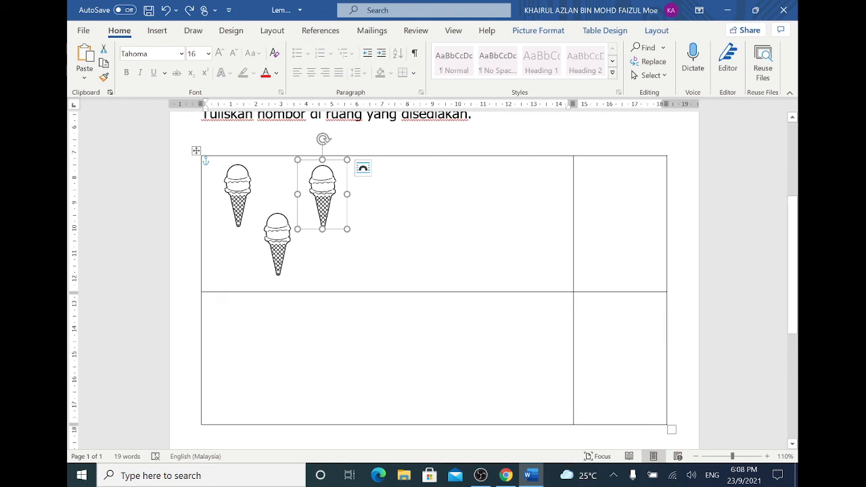
Step: Paste a fourth ice cream on the blank line above the table and place it diagonally below and right of the third
left_click(343, 140)
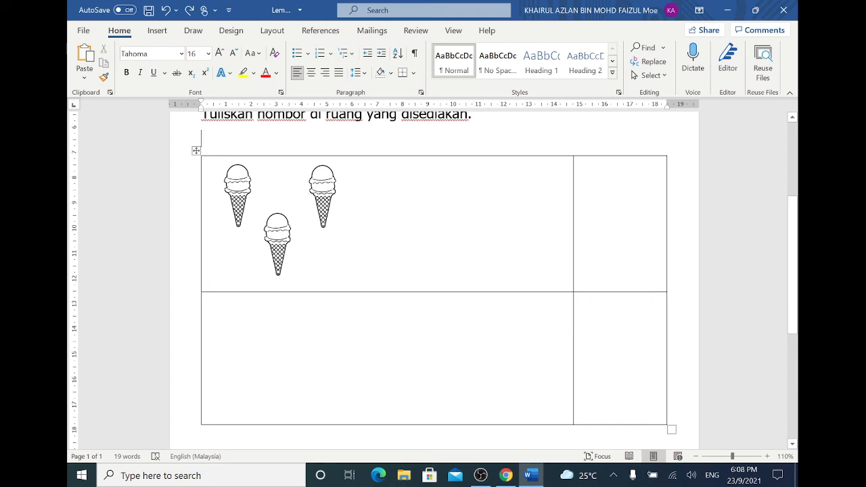
left_click(322, 181)
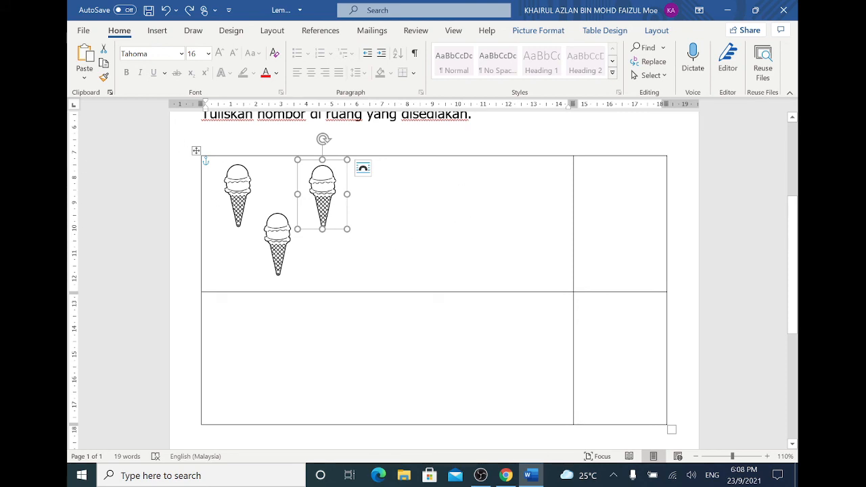
left_click(383, 140)
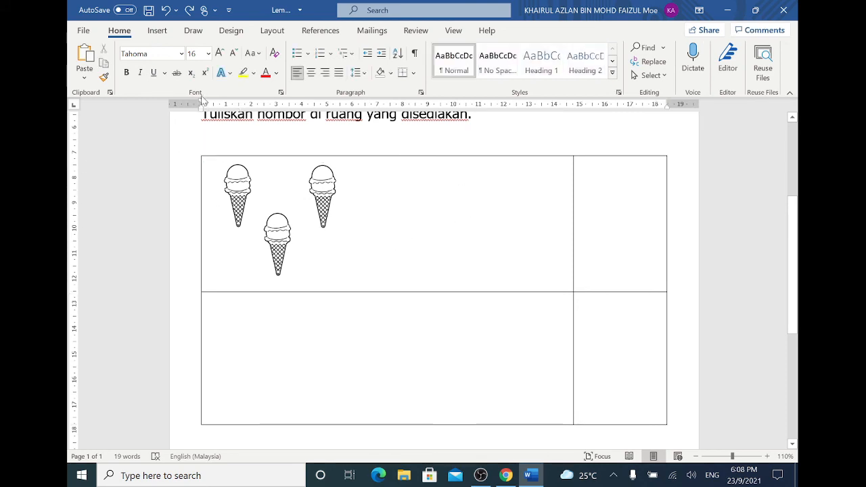
left_click(85, 57)
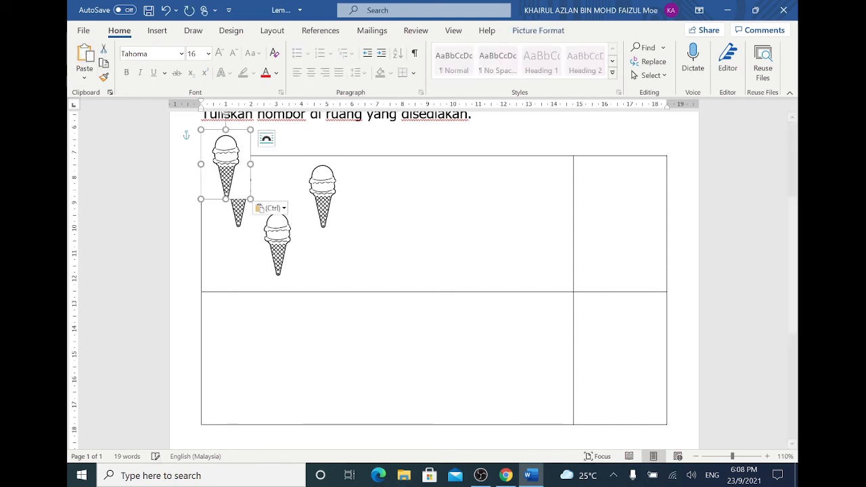
left_click_drag(228, 165, 372, 235)
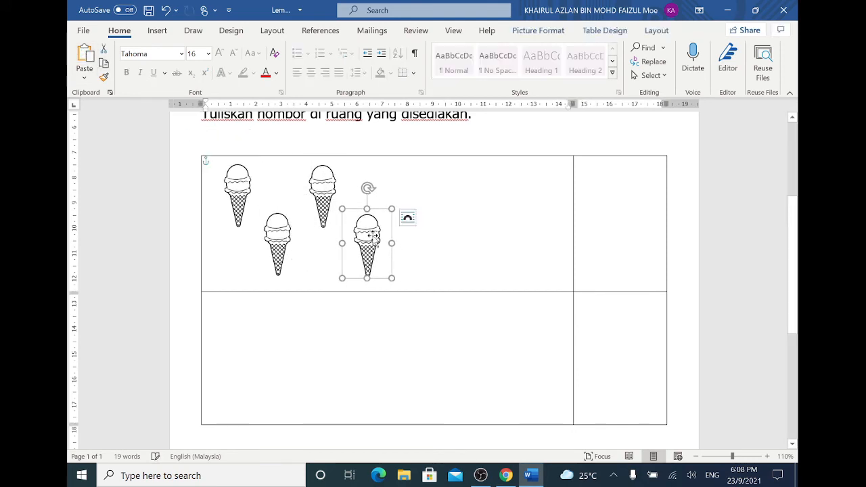
Step: Copy the fourth ice cream, paste it above the table and place the fifth one in the upper row, right of the third
right_click(379, 215)
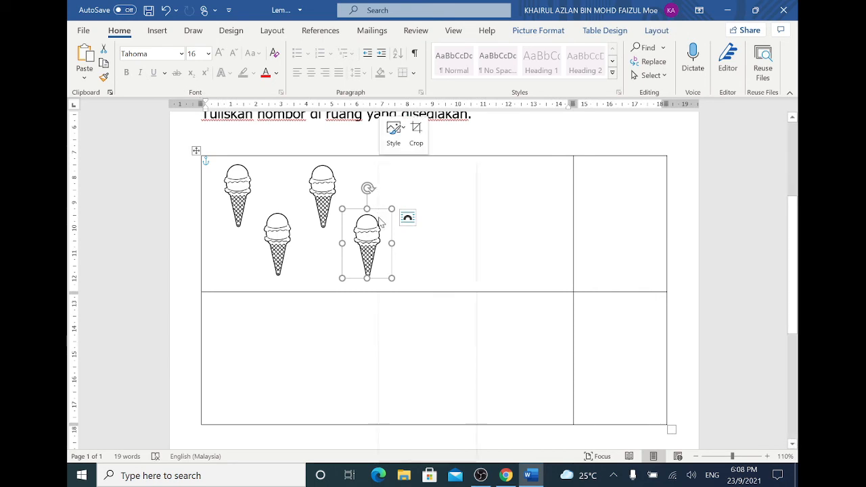
left_click(415, 192)
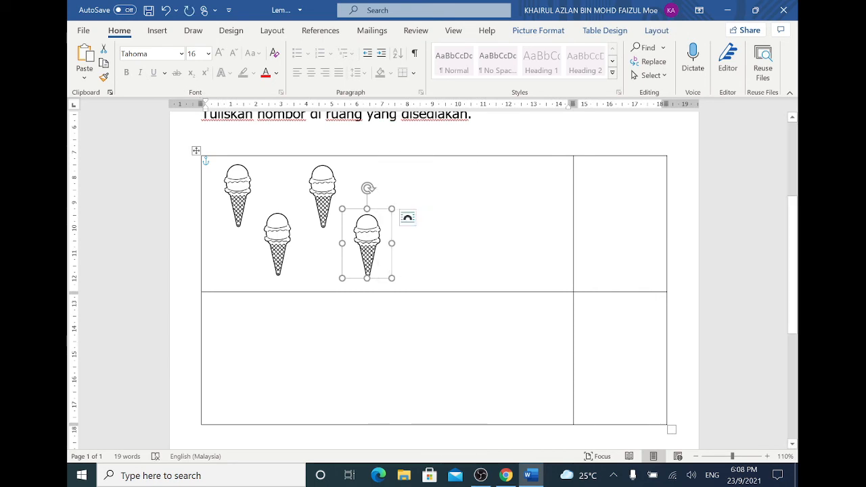
left_click(270, 134)
left_click(84, 59)
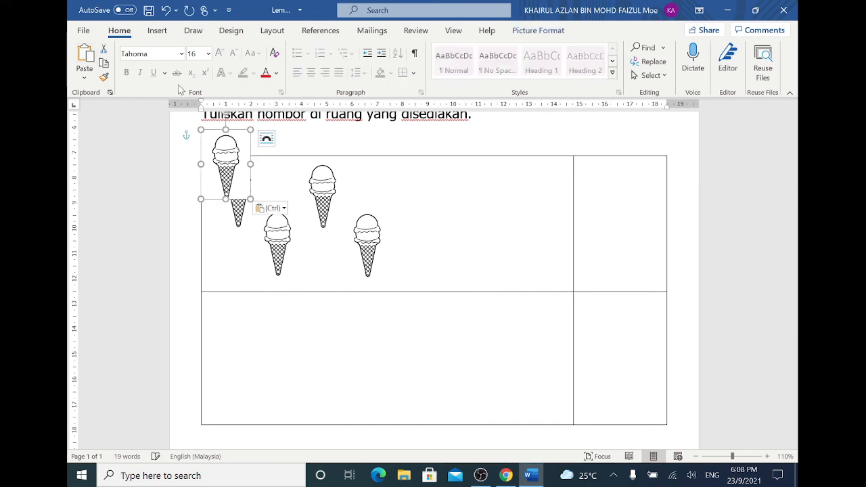
left_click_drag(232, 160, 417, 192)
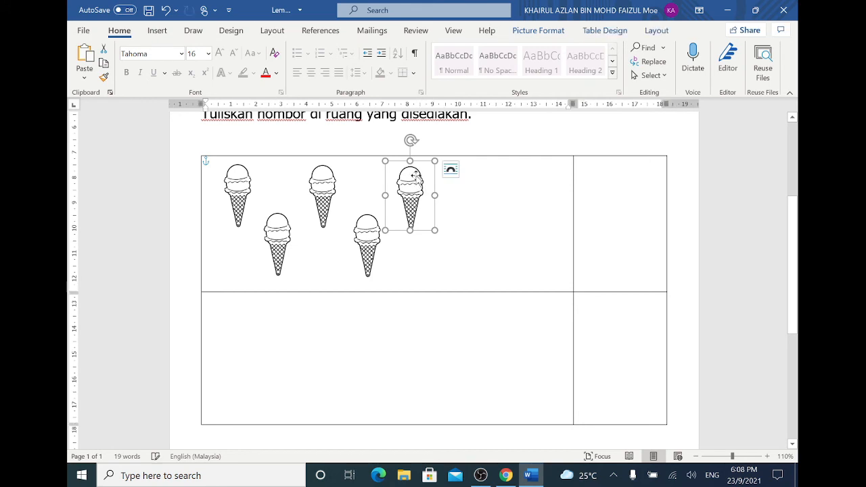
Step: Duplicate the fifth ice cream and place the sixth one in the lower row, diagonally below and right of it
right_click(414, 165)
left_click(433, 191)
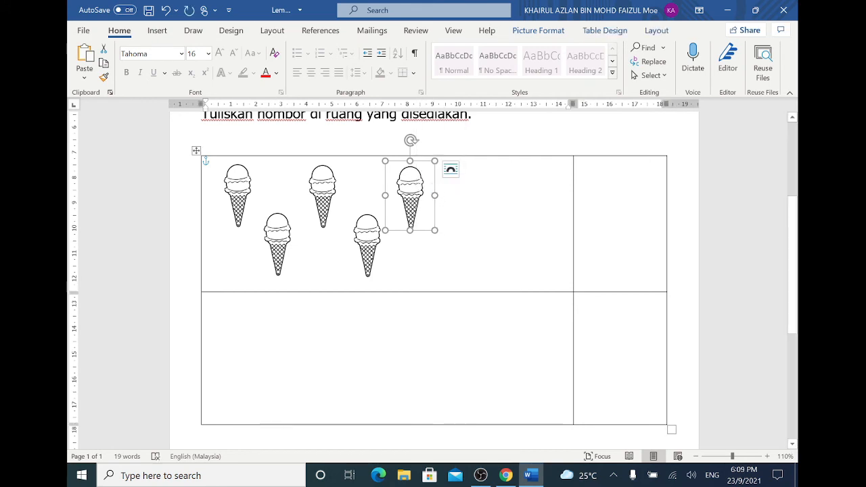
left_click(270, 139)
key("ctrl+v")
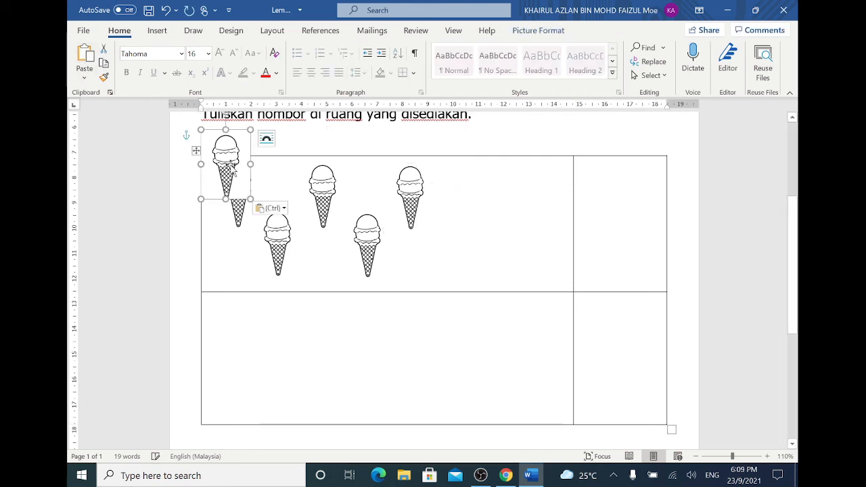
left_click_drag(227, 169, 466, 246)
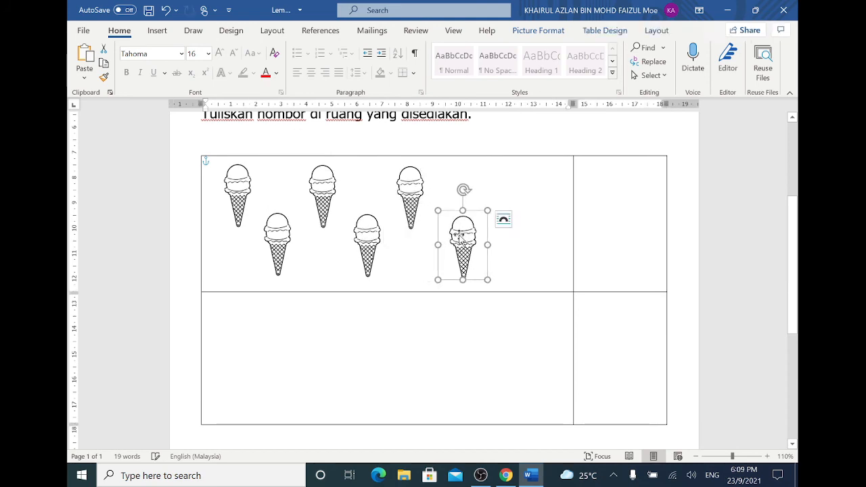
Step: Duplicate the sixth ice cream and place the seventh one at the upper row's right end within the first cell
right_click(463, 244)
left_click(495, 194)
left_click(195, 150)
key("ctrl+v")
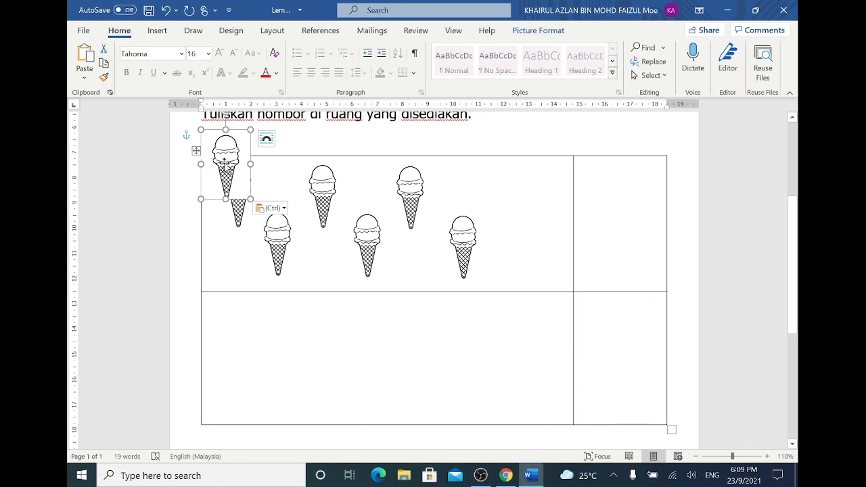
left_click_drag(226, 169, 514, 197)
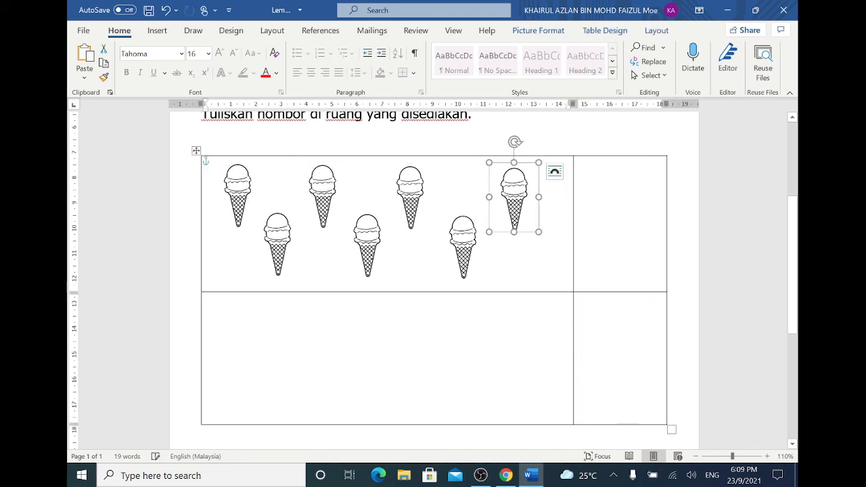
left_click(604, 193)
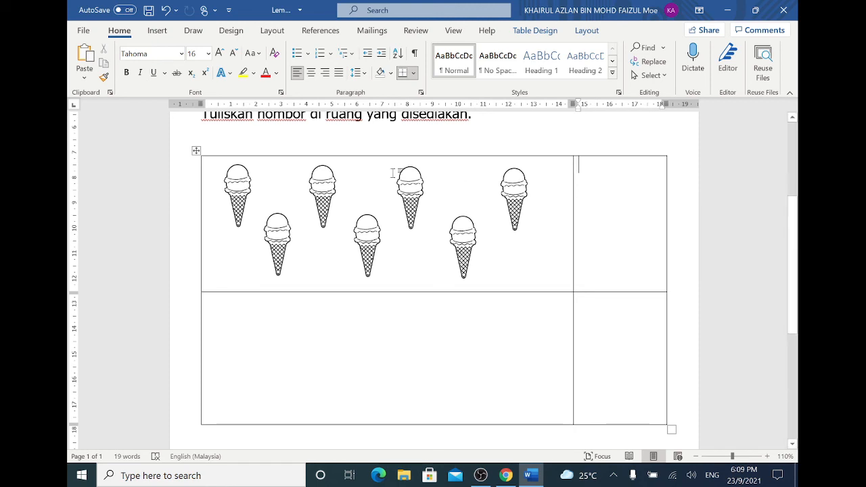
Step: Rotate the leftmost ice cream of each row noticeably clockwise and tilt the upper row's second ice cream slightly clockwise
left_click(241, 178)
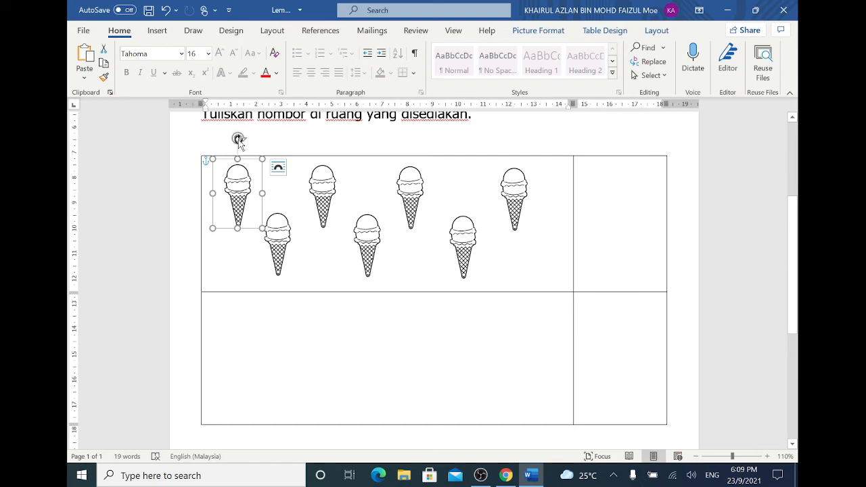
left_click_drag(238, 140, 259, 151)
left_click(277, 223)
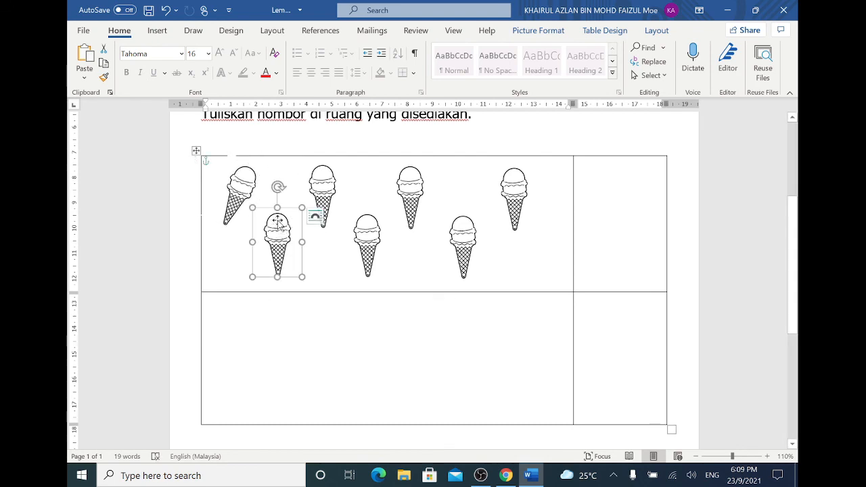
left_click_drag(278, 187, 299, 193)
left_click(323, 193)
mouse_move(324, 140)
left_mouse_down()
mouse_move(347, 144)
mouse_move(332, 141)
left_mouse_up()
left_click(366, 237)
left_click(337, 184)
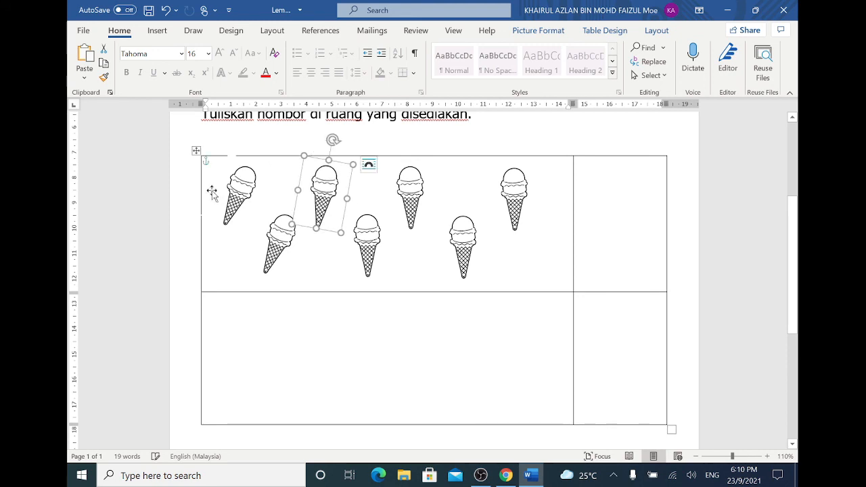
Step: Rotate the leftmost ice cream of each row back counterclockwise, leaving each with only a slight clockwise tilt
left_click(245, 200)
left_click_drag(262, 144, 242, 142)
left_click(296, 144)
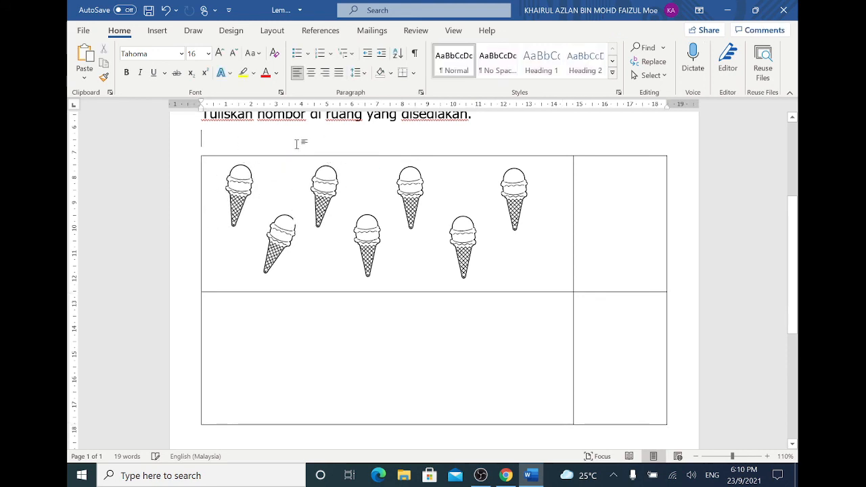
left_click(282, 246)
left_click_drag(300, 192, 285, 189)
Step: Insert the picture "book" from the device's Documents folder into the first cell of the table's second row
left_click(417, 244)
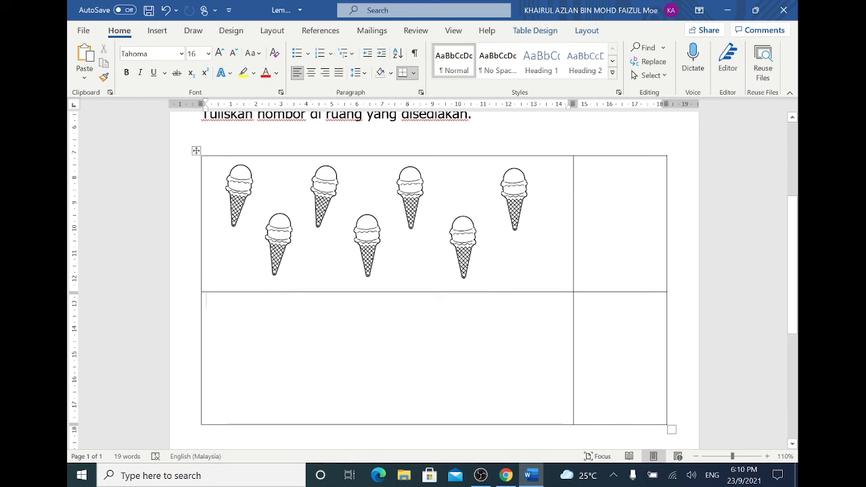
left_click(157, 32)
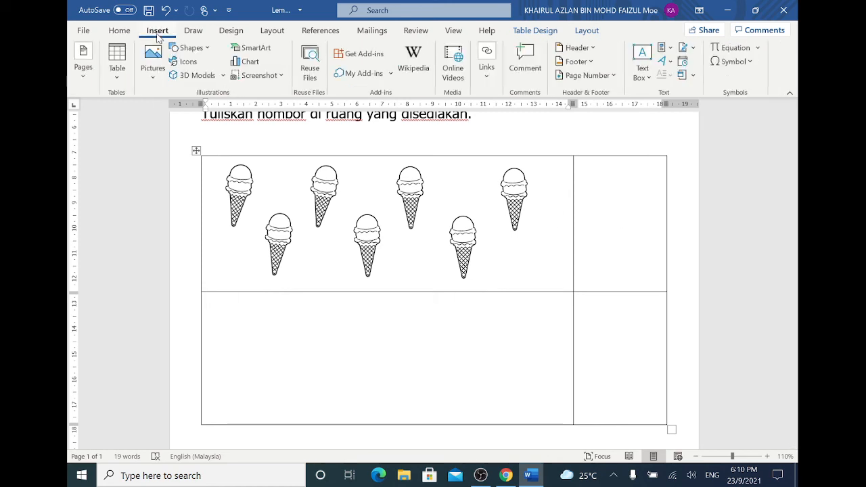
left_click(153, 76)
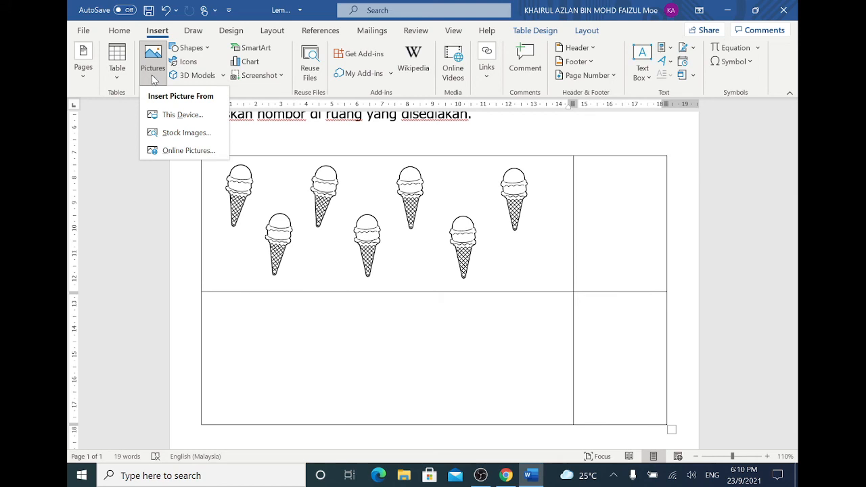
left_click(167, 117)
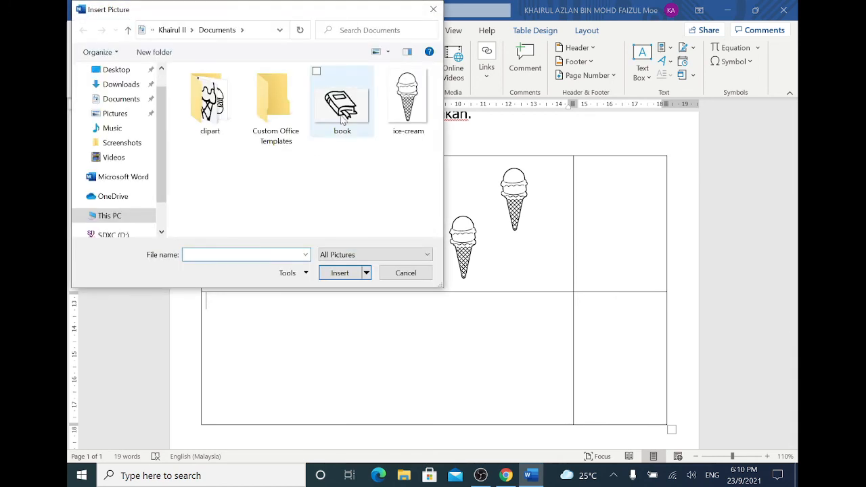
left_click(347, 112)
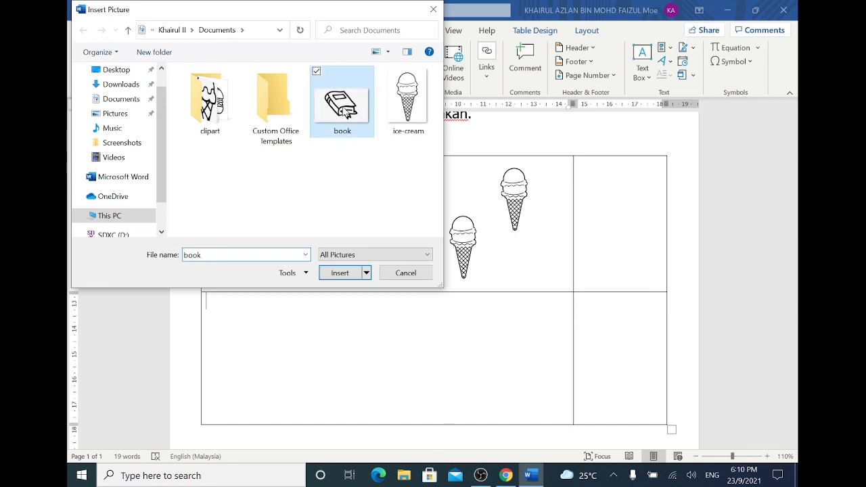
left_click(340, 272)
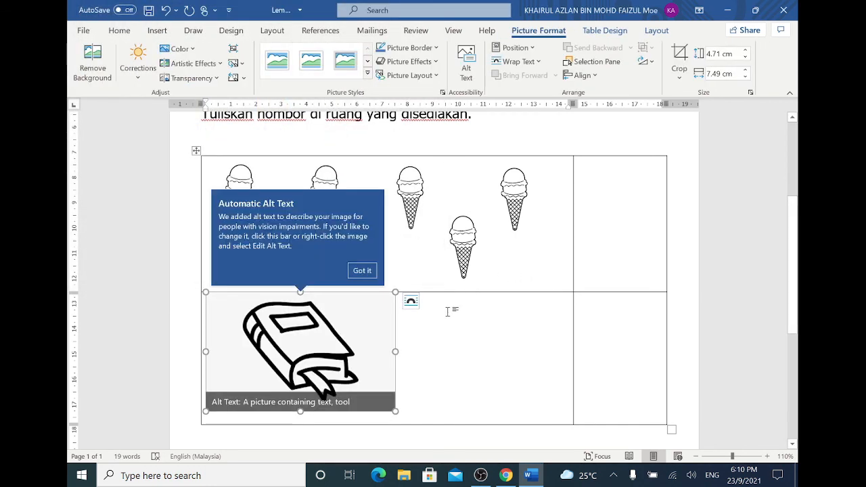
left_click(361, 271)
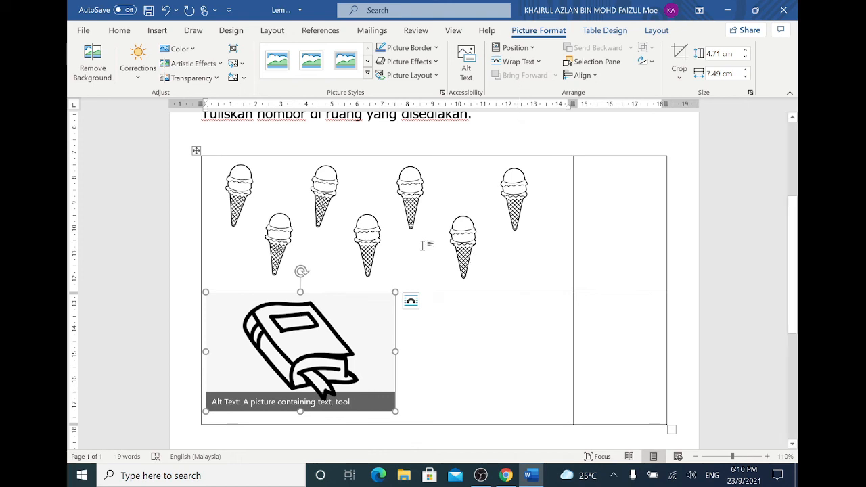
left_click(410, 301)
left_click(411, 300)
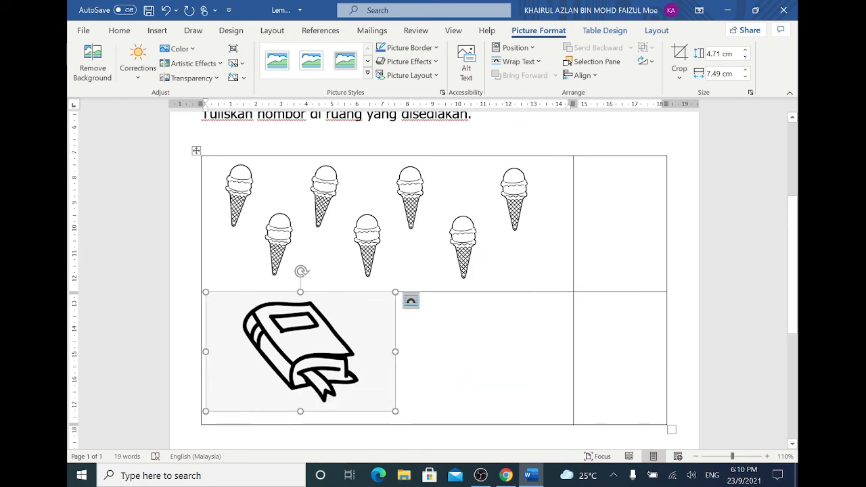
left_click(515, 61)
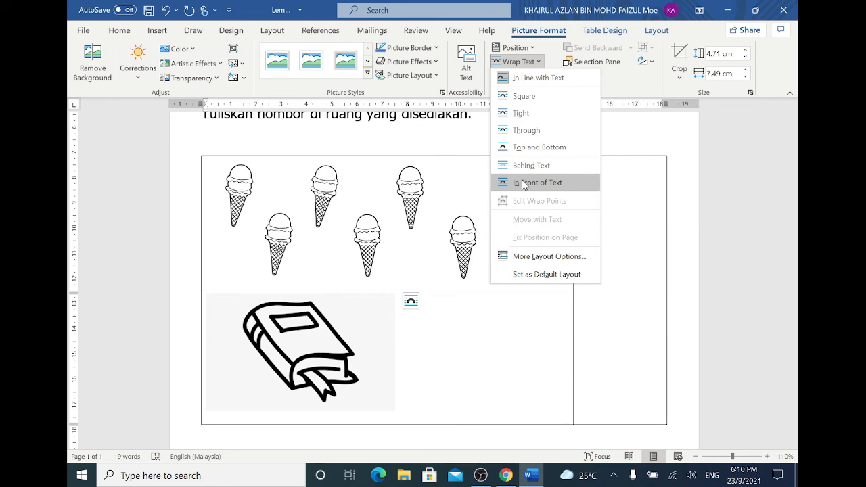
left_click(450, 342)
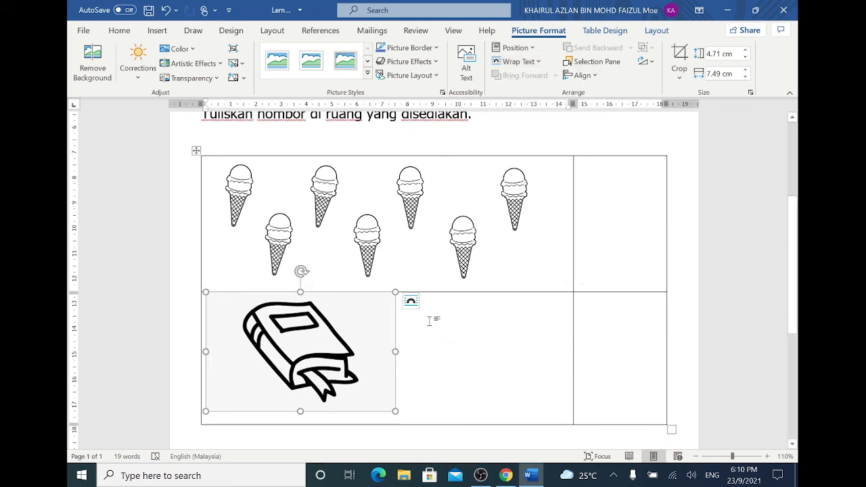
left_click_drag(339, 344, 301, 344)
Step: Set the book picture's text wrapping to In Front of Text and move it slightly up and to the right
left_click(514, 62)
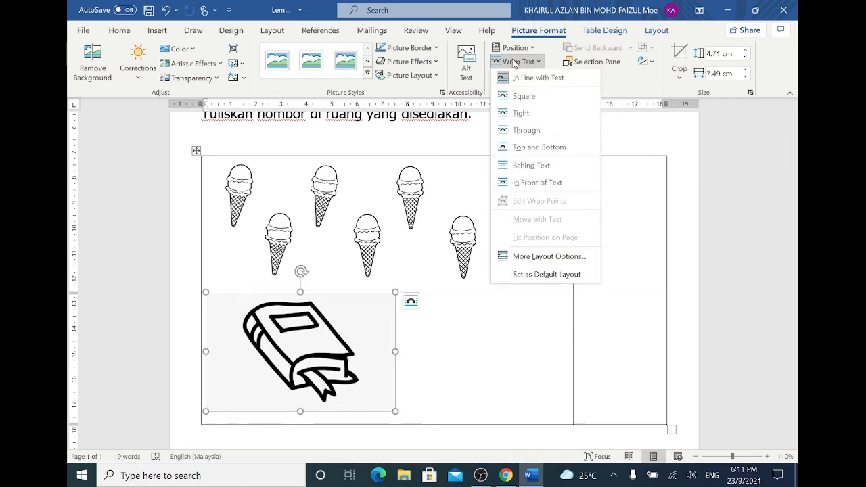
left_click(537, 183)
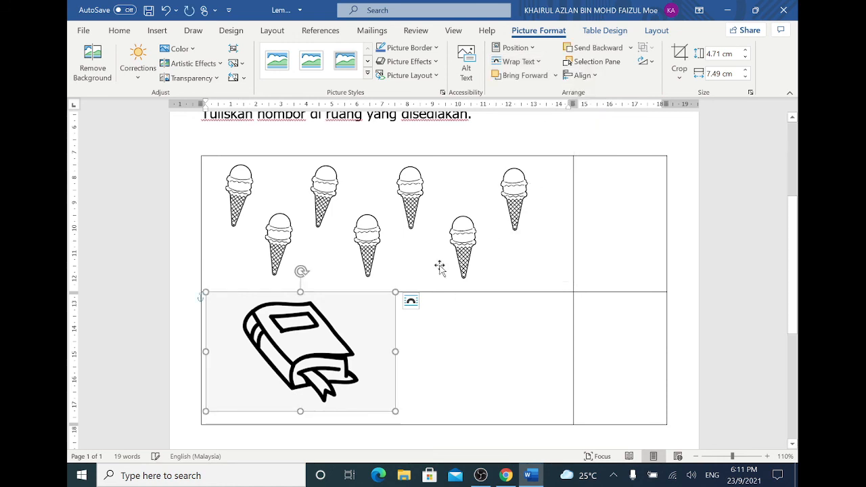
left_click_drag(332, 341, 347, 304)
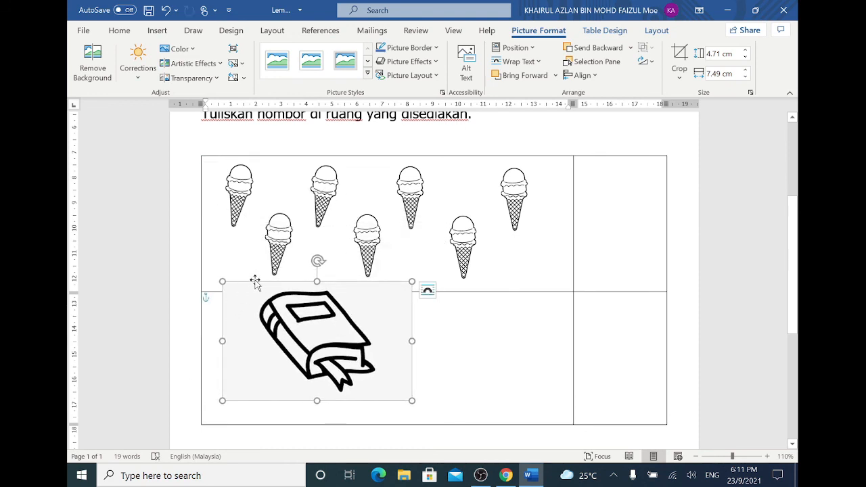
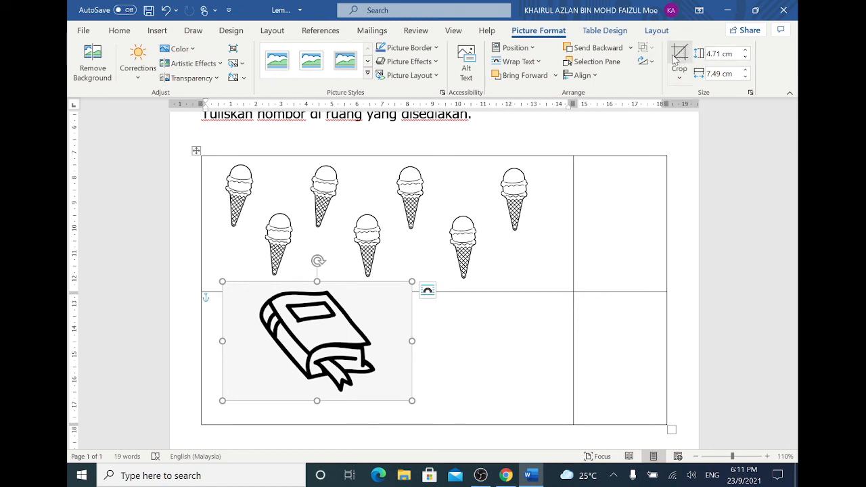
Step: Crop the book picture close to its outline on all four sides, to about 4.15 cm high and 4.77 cm wide
left_click(681, 54)
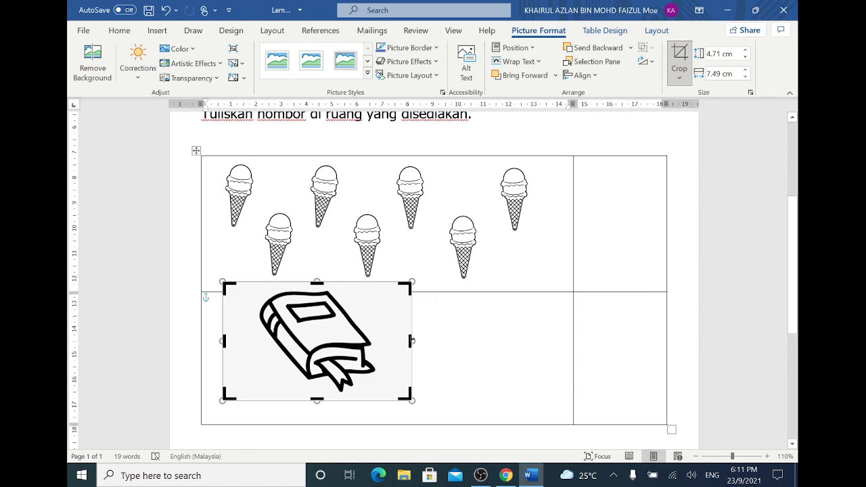
left_click_drag(410, 340, 376, 391)
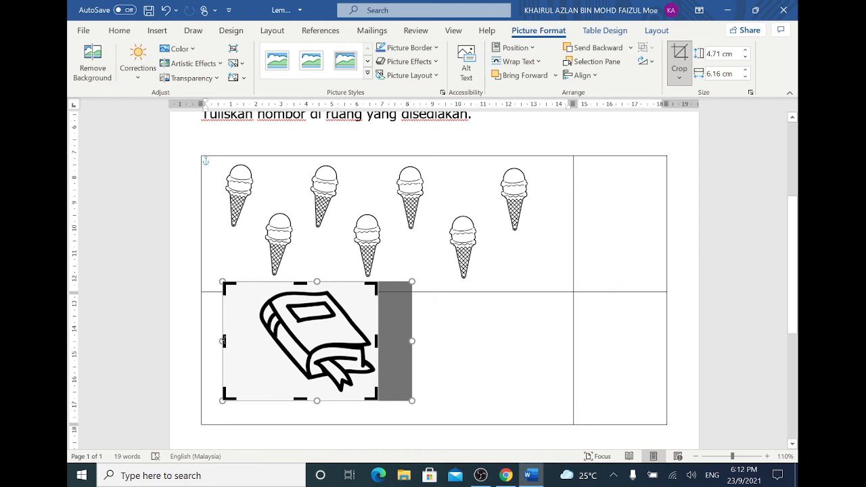
left_click_drag(224, 340, 257, 372)
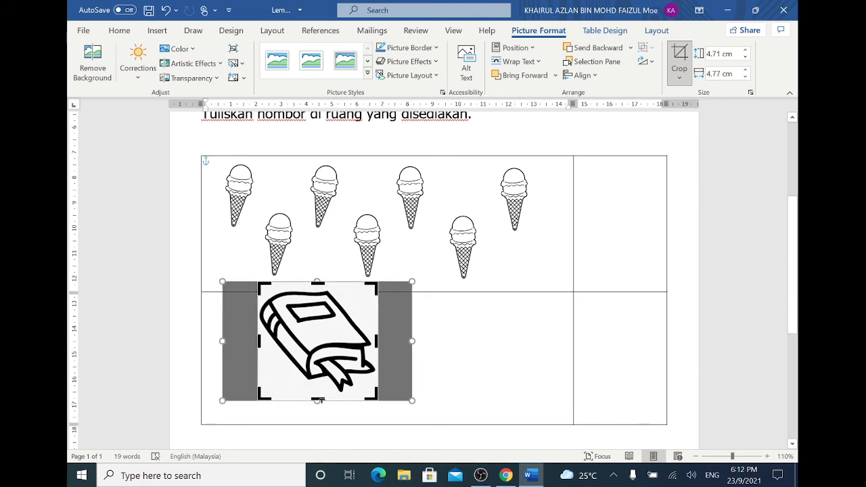
left_click_drag(319, 400, 318, 393)
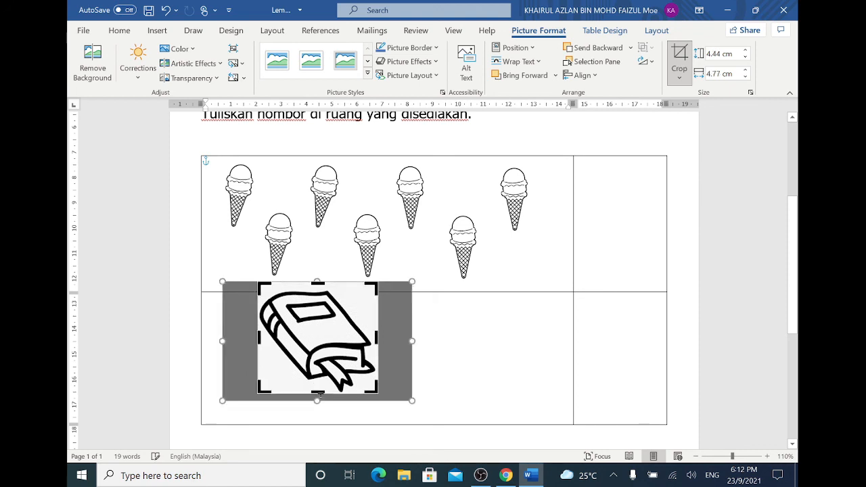
left_click_drag(318, 283, 317, 289)
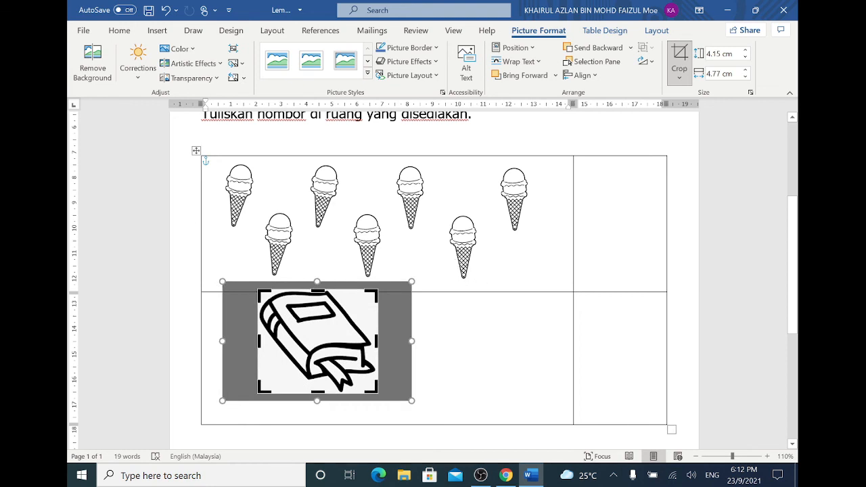
left_click(520, 311)
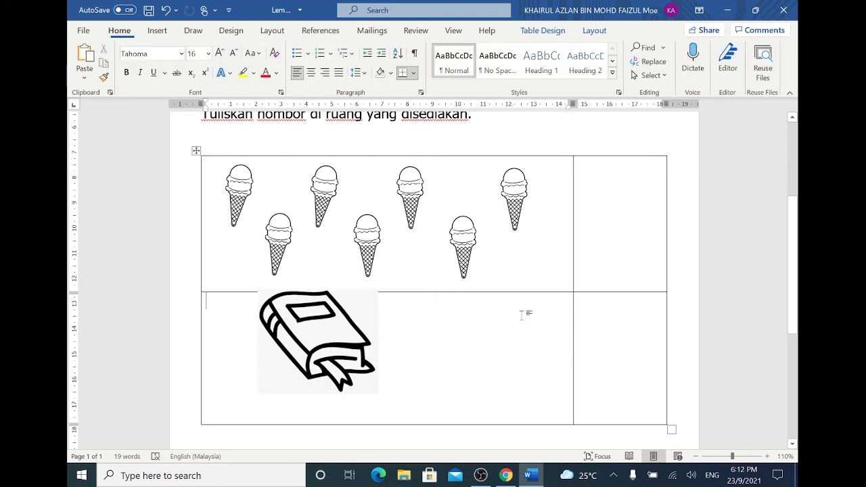
Step: Shrink the book picture to about 2.29 × 2.64 cm and place it in the upper-left corner of the second row's first cell
left_click(333, 326)
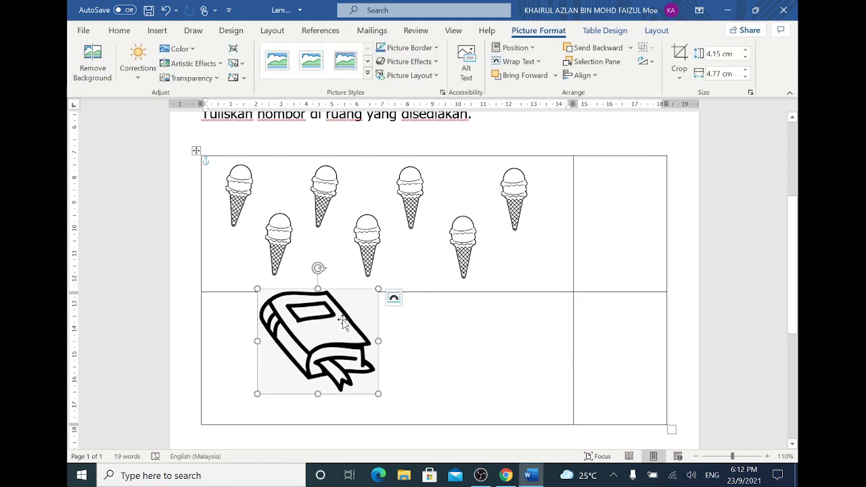
left_click_drag(346, 320, 318, 346)
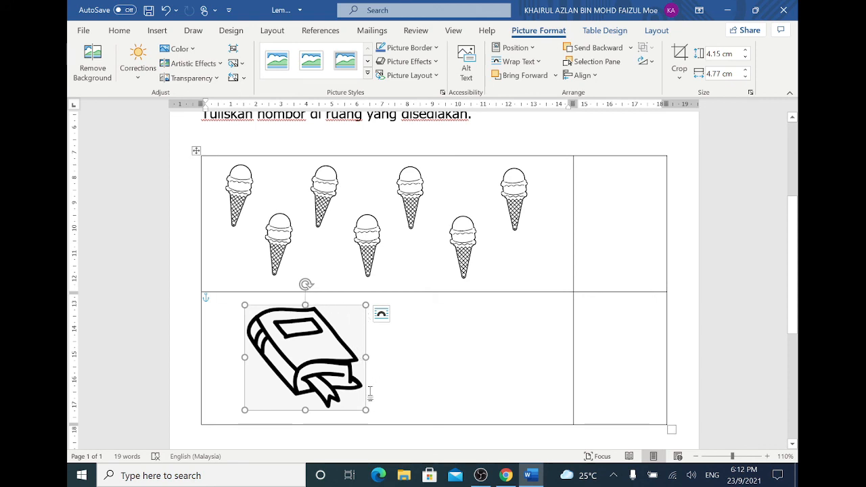
left_click_drag(365, 409, 273, 324)
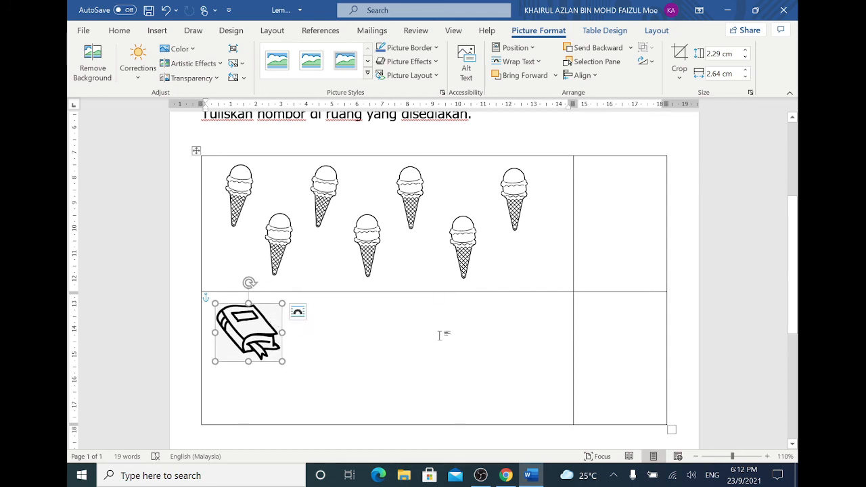
left_click_drag(254, 323, 254, 318)
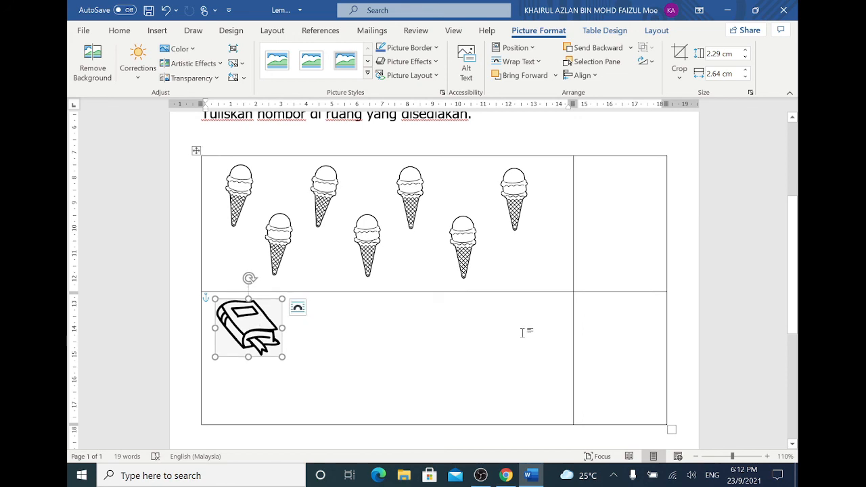
Step: Duplicate the book picture and place the copy below and to the right of the first book
right_click(250, 314)
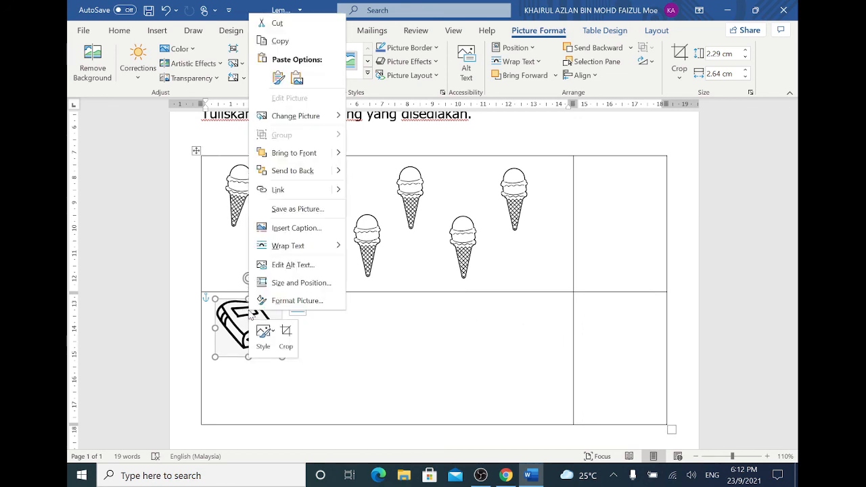
left_click(322, 46)
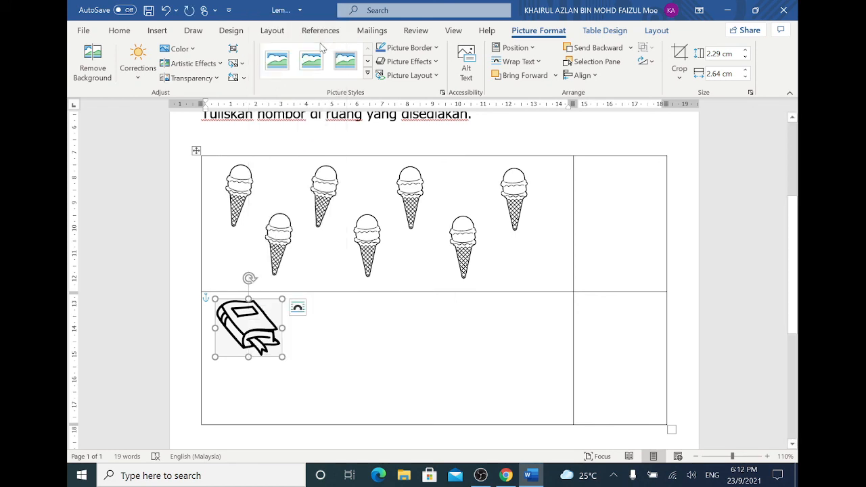
left_click(375, 346)
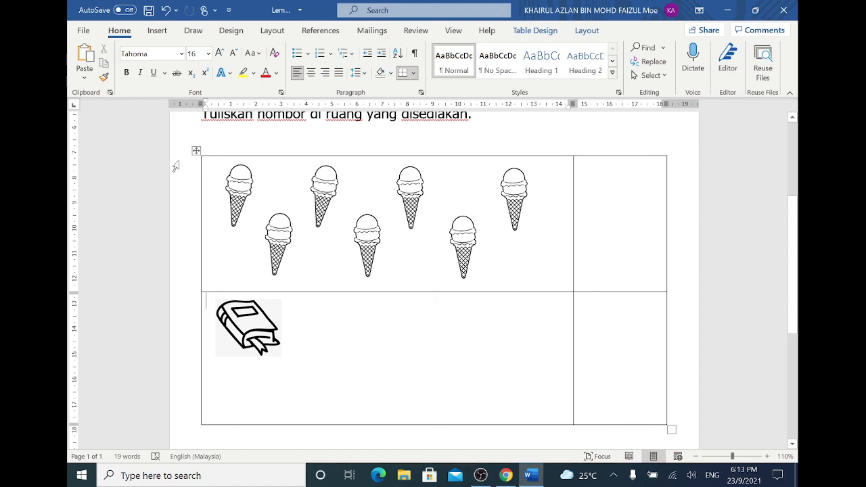
left_click(85, 53)
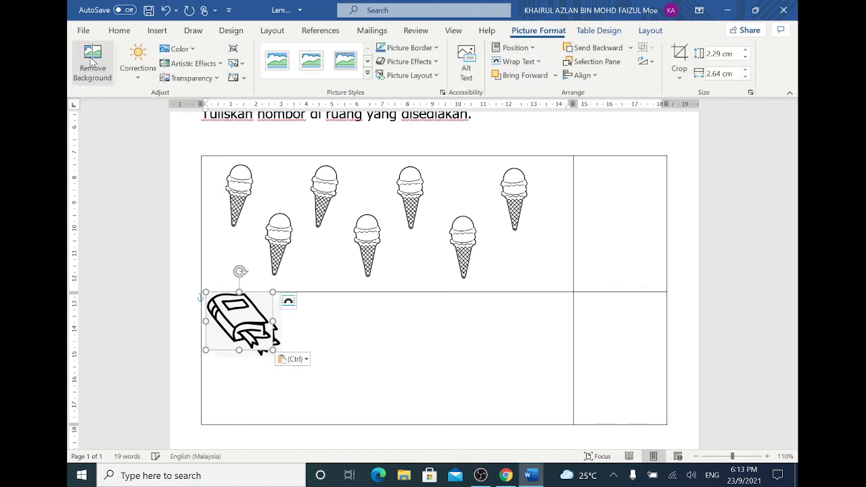
left_click_drag(257, 328, 344, 387)
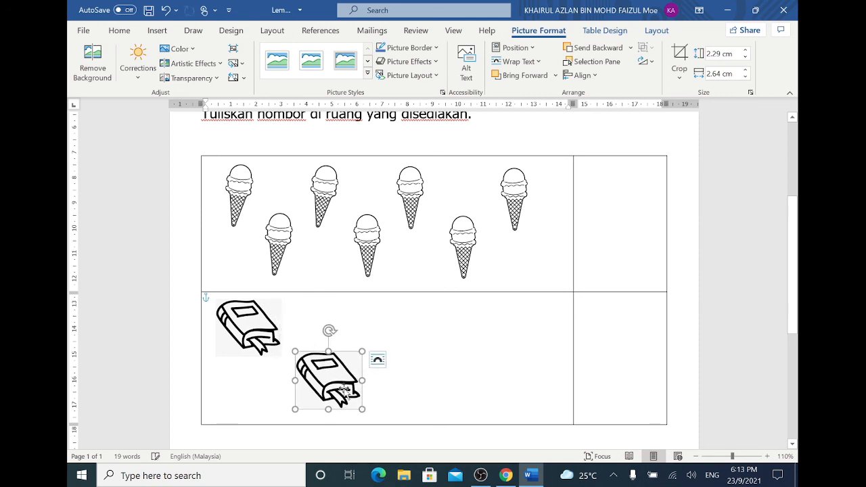
Step: Add a third book copy level with the first, right of the second, and nudge the second book slightly left
right_click(343, 381)
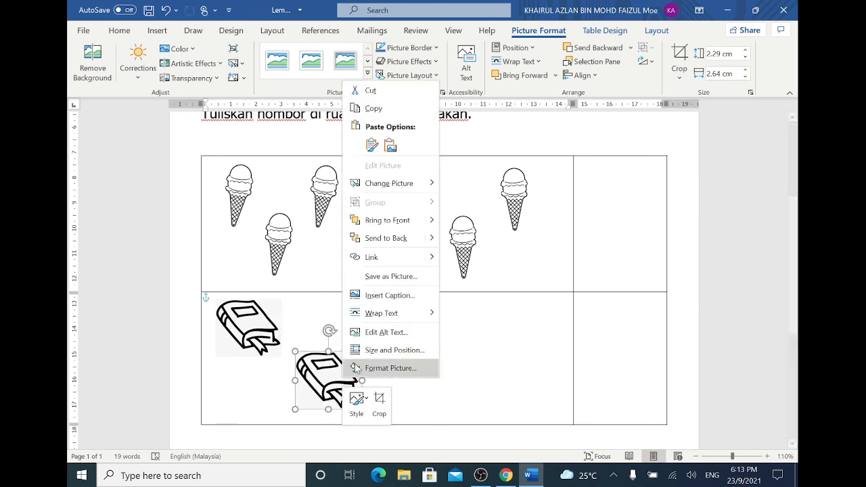
left_click(364, 108)
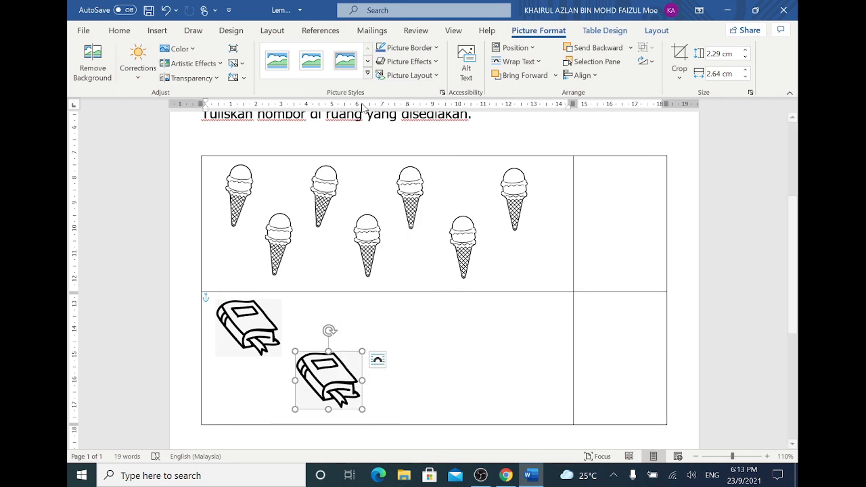
left_click(470, 310)
left_click(85, 57)
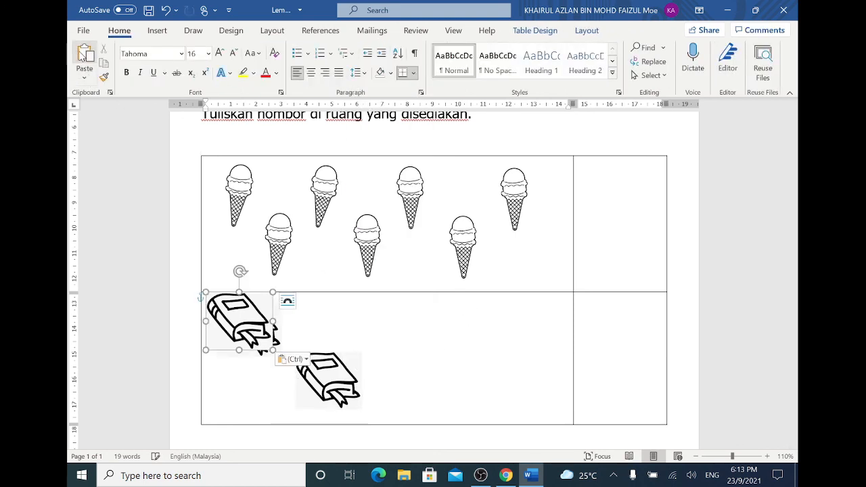
left_click_drag(241, 316, 394, 324)
left_click_drag(334, 367, 328, 366)
left_click(388, 332)
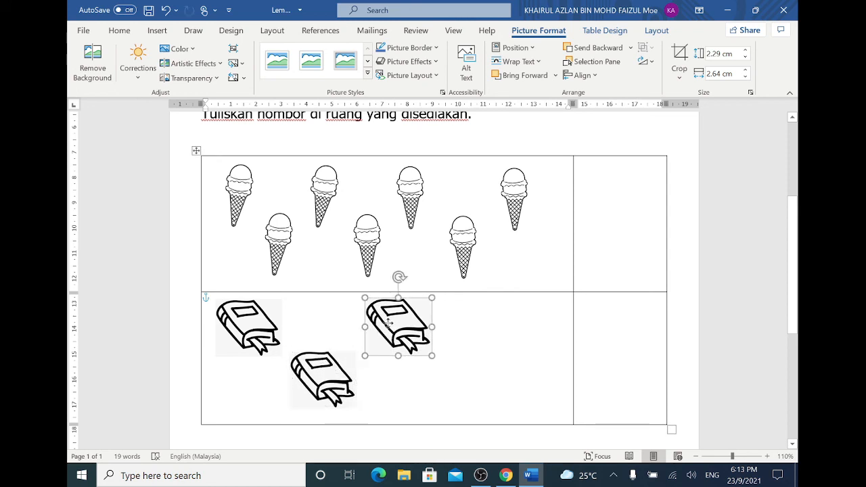
left_click_drag(391, 330, 387, 329)
Step: Paste a fourth book and place it level with the second book, below and to the right of the third
right_click(390, 319)
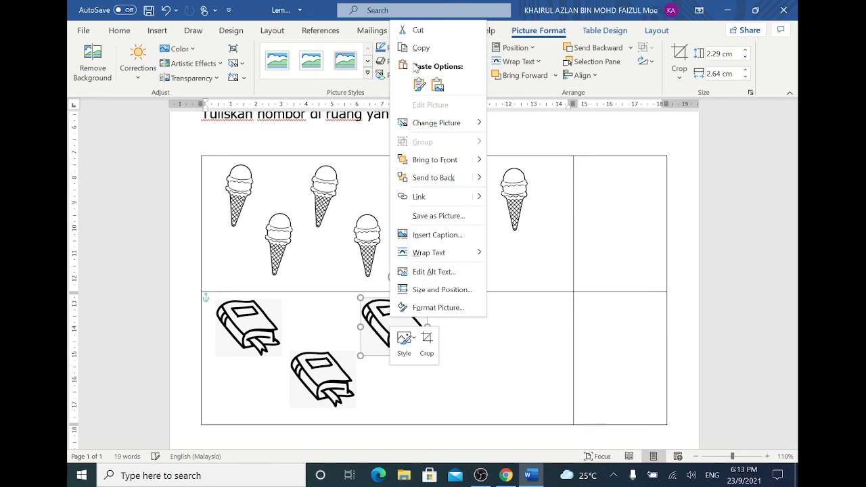
key("Escape")
left_click(492, 363)
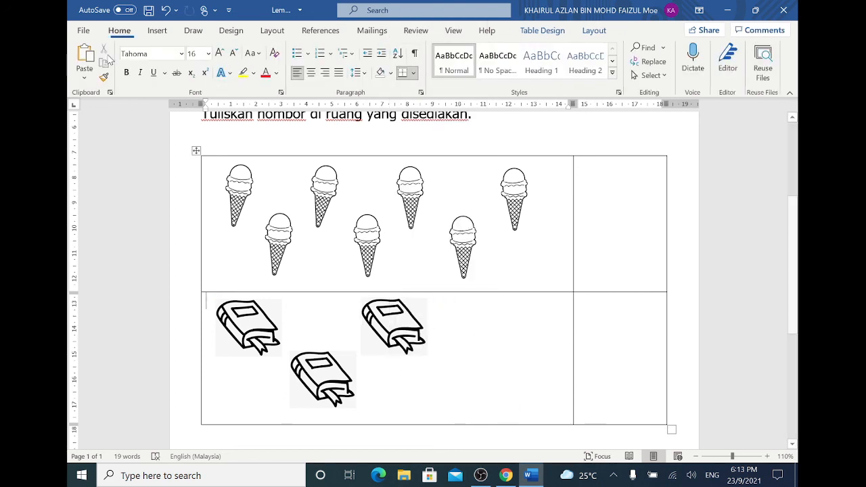
key("ctrl+v")
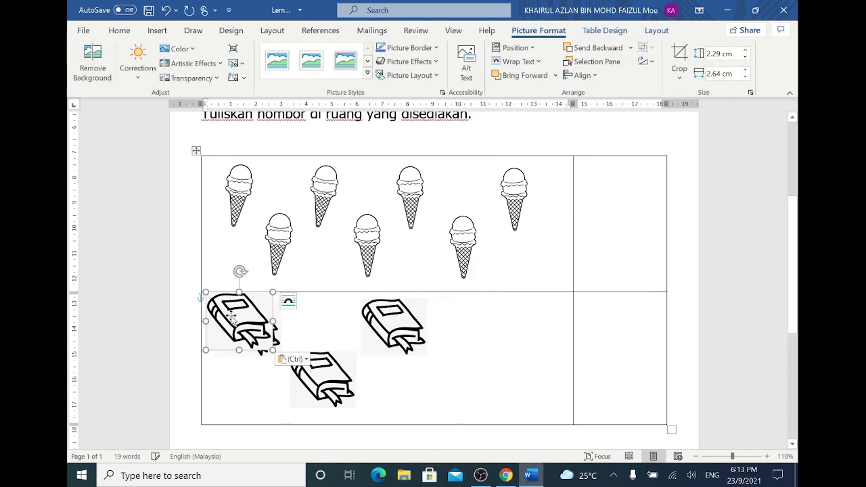
left_click_drag(231, 316, 457, 374)
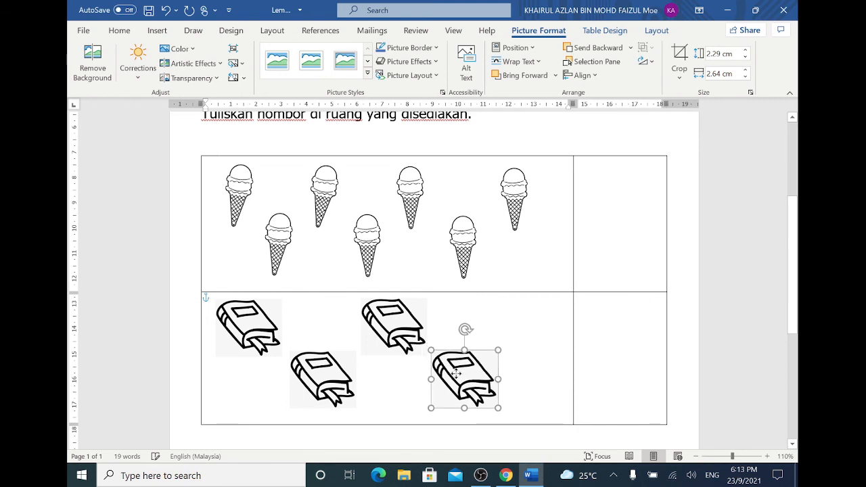
Step: Copy the fourth book and place the fifth level with the first, near the right edge of the cell
right_click(456, 374)
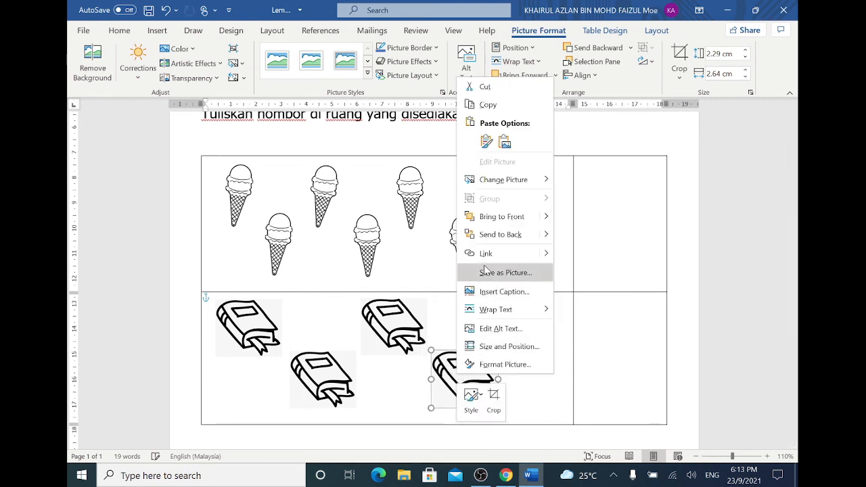
left_click(488, 104)
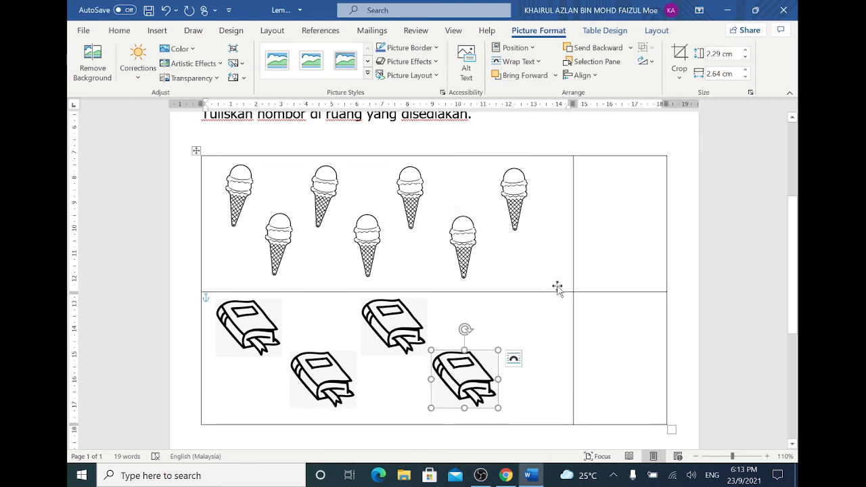
left_click(542, 296)
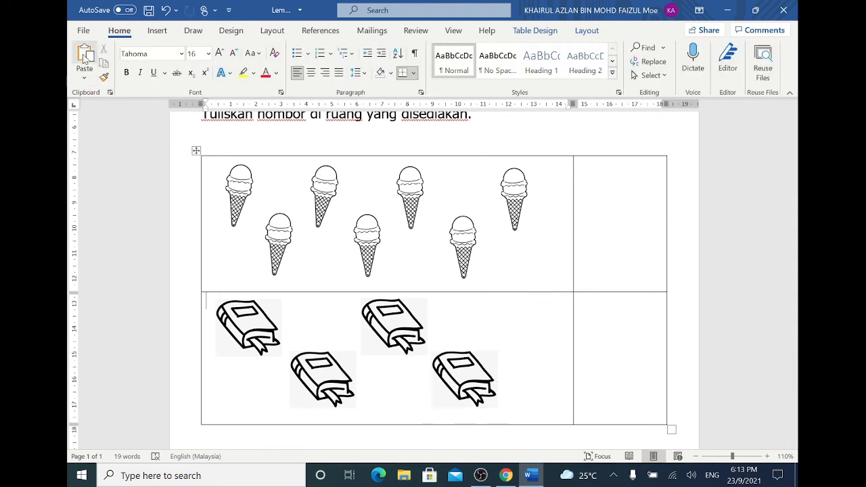
left_click(94, 66)
left_click_drag(245, 327, 530, 326)
left_click(612, 279)
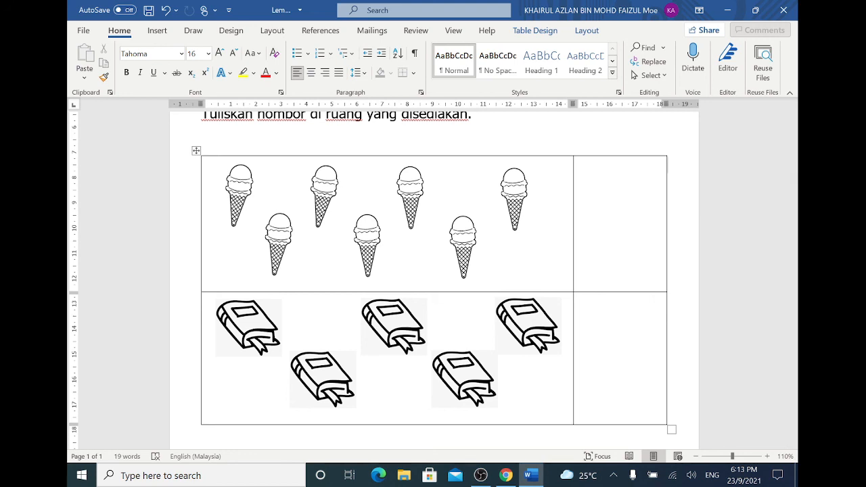
Step: Save the worksheet document with the completed rows of ice cream and book pictures
left_click(695, 457)
left_click(696, 457)
left_click(696, 457)
left_click(696, 457)
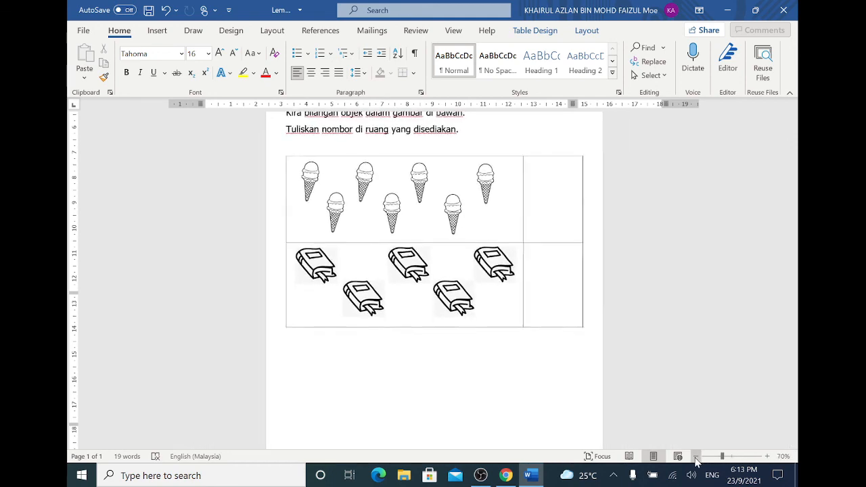
left_click(696, 457)
left_click(696, 457)
left_click(330, 326)
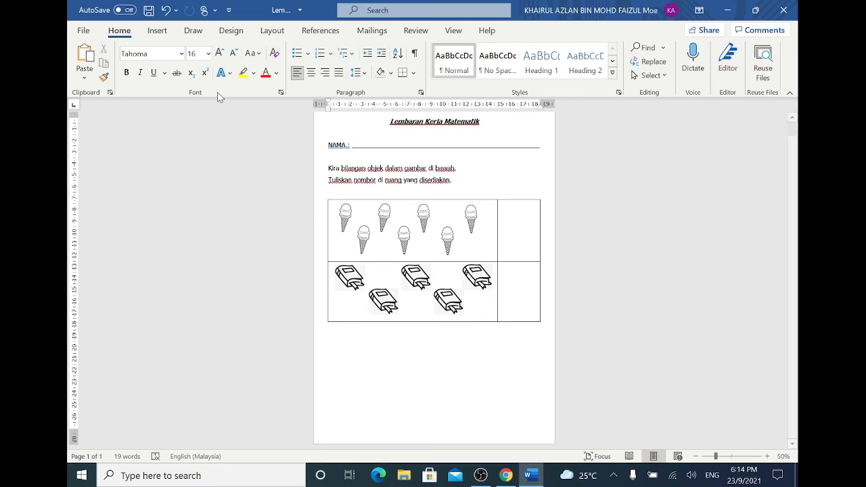
left_click(147, 14)
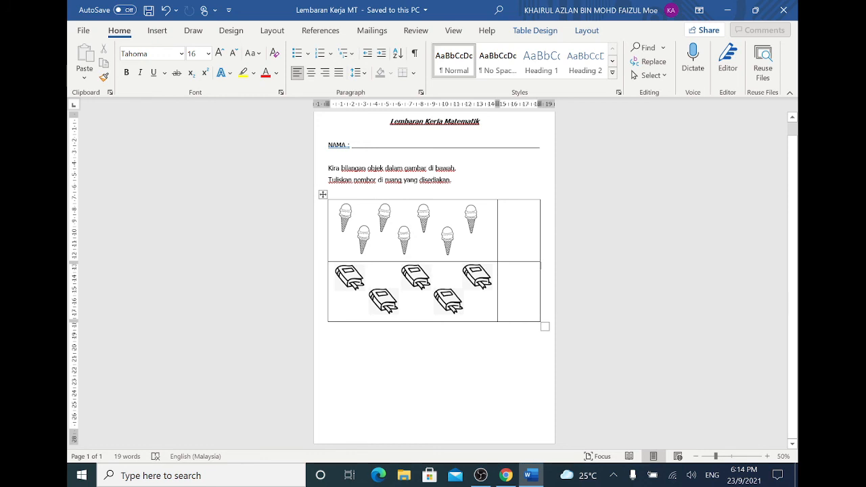
left_click(768, 457)
left_click(770, 457)
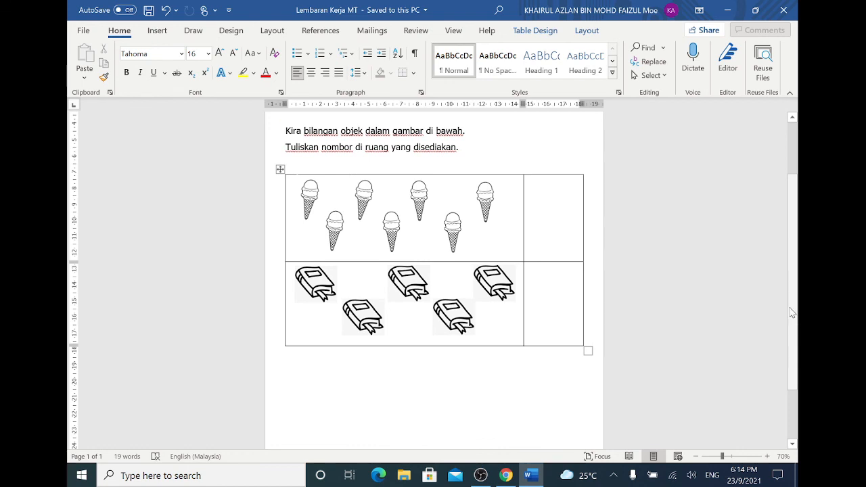
scroll(794, 313, "up", 2)
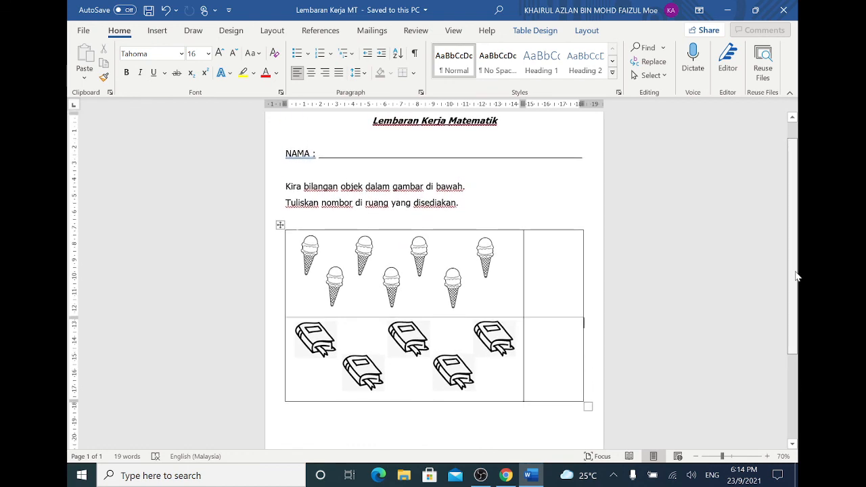
scroll(796, 276, "up", 1)
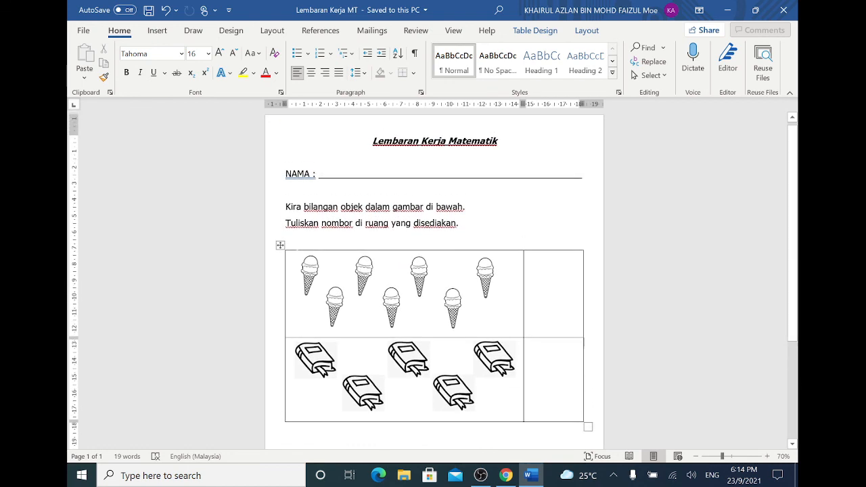